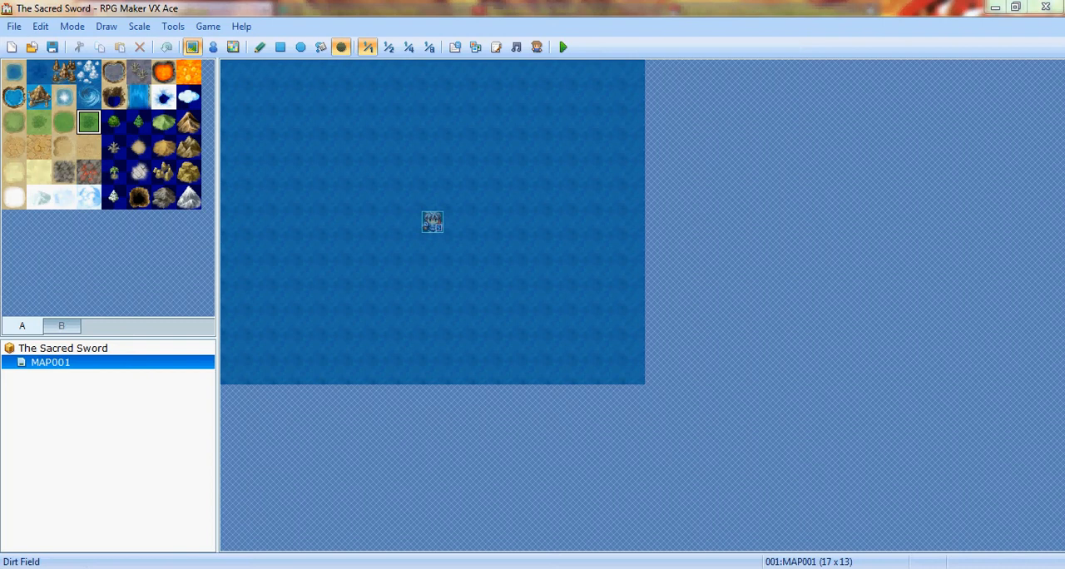
- Set the tileset of MAP001 to 002:Exterior in its map properties
click(64, 123)
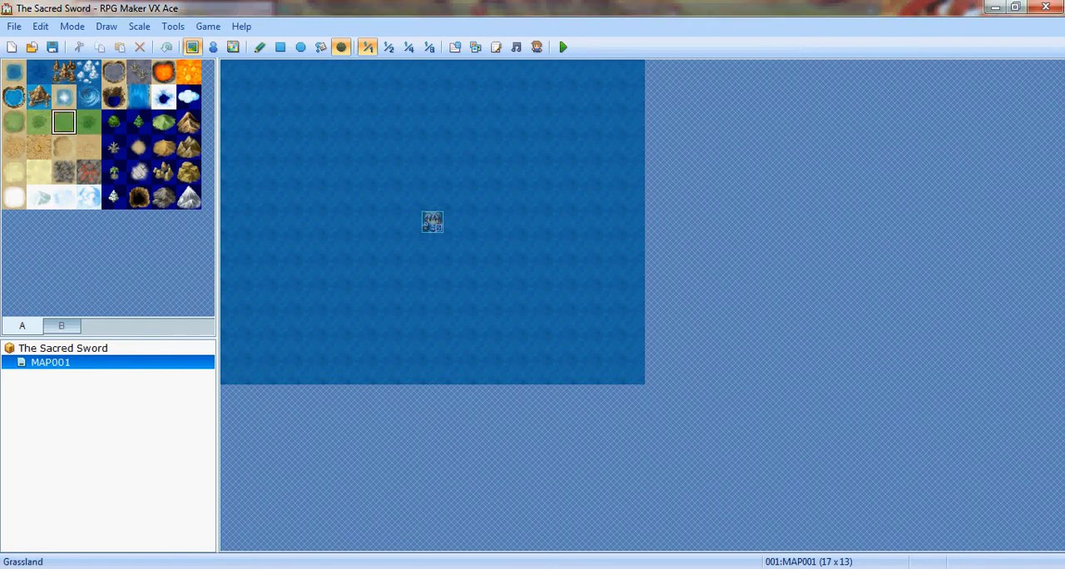
right_click(73, 361)
click(125, 373)
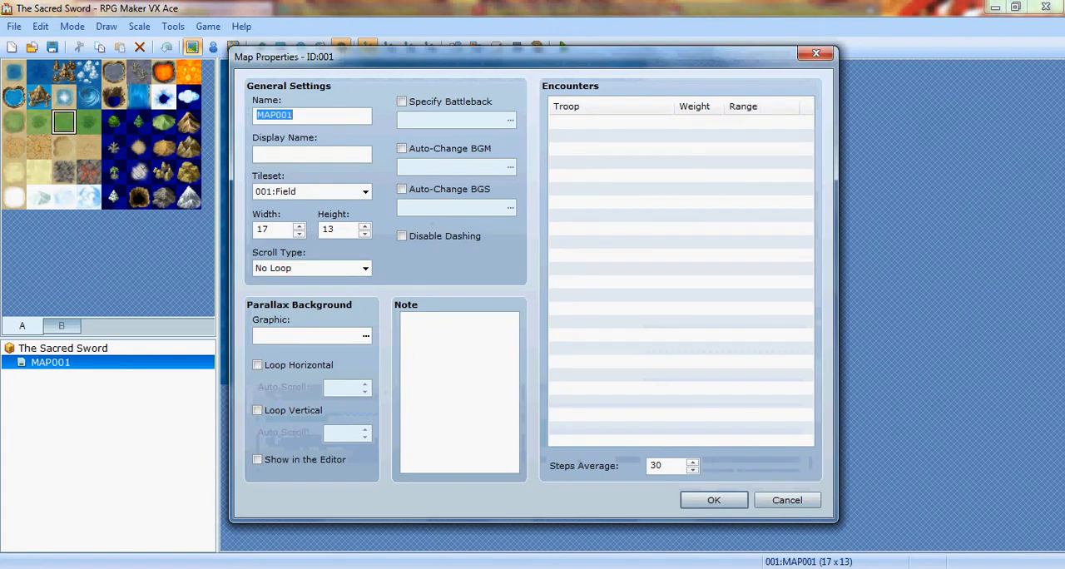
click(365, 192)
click(365, 192)
click(365, 192)
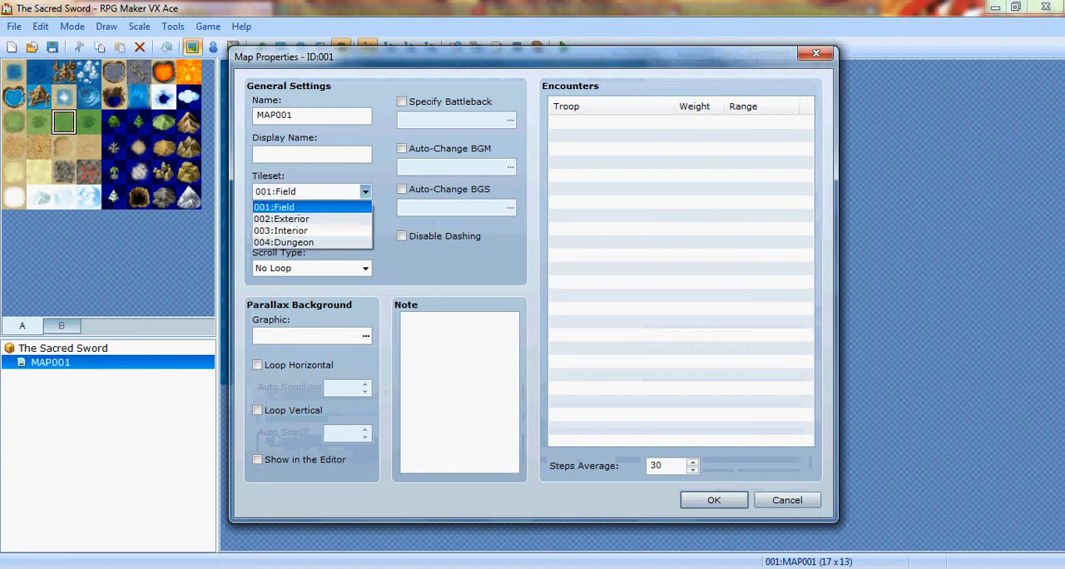
click(283, 218)
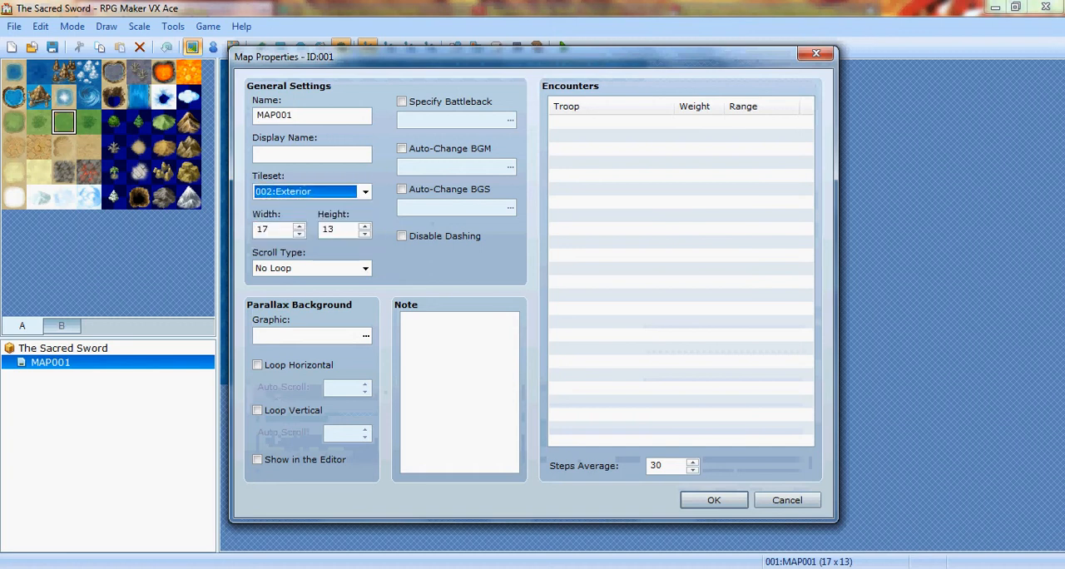
click(713, 500)
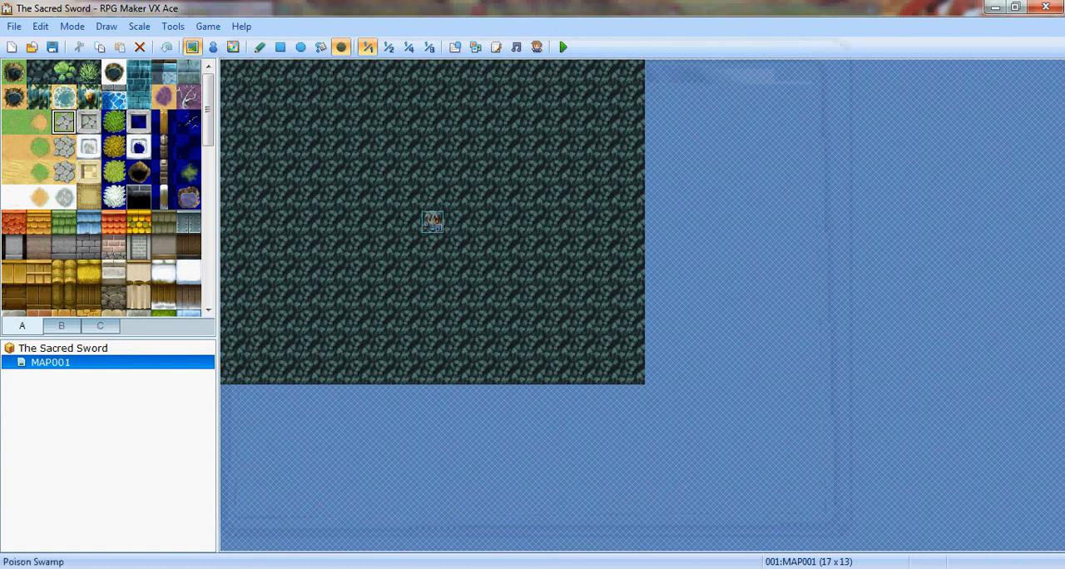
- Flood-fill the whole map with the Meadow ground tile
click(39, 122)
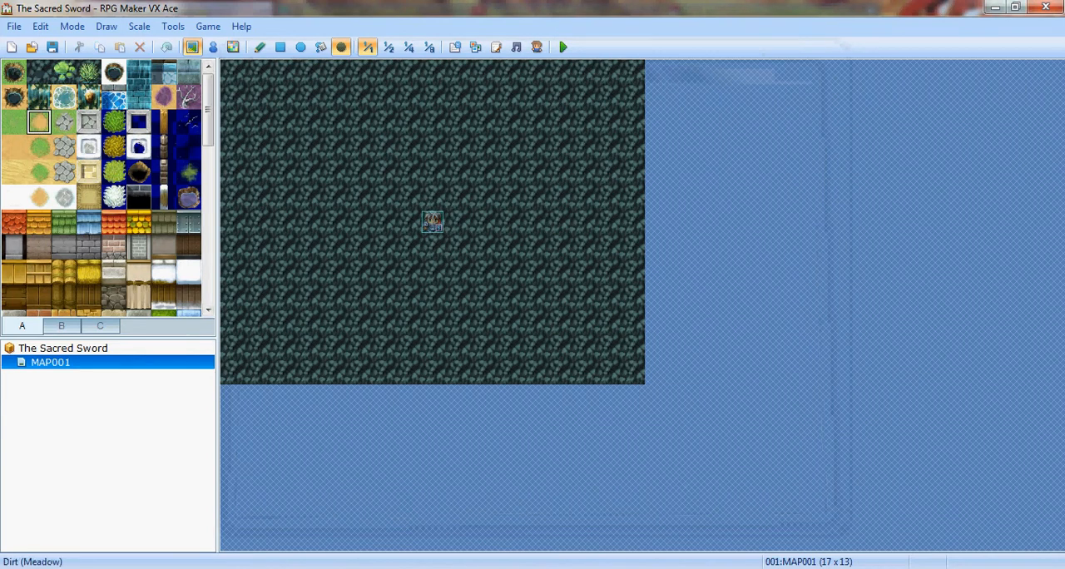
click(14, 122)
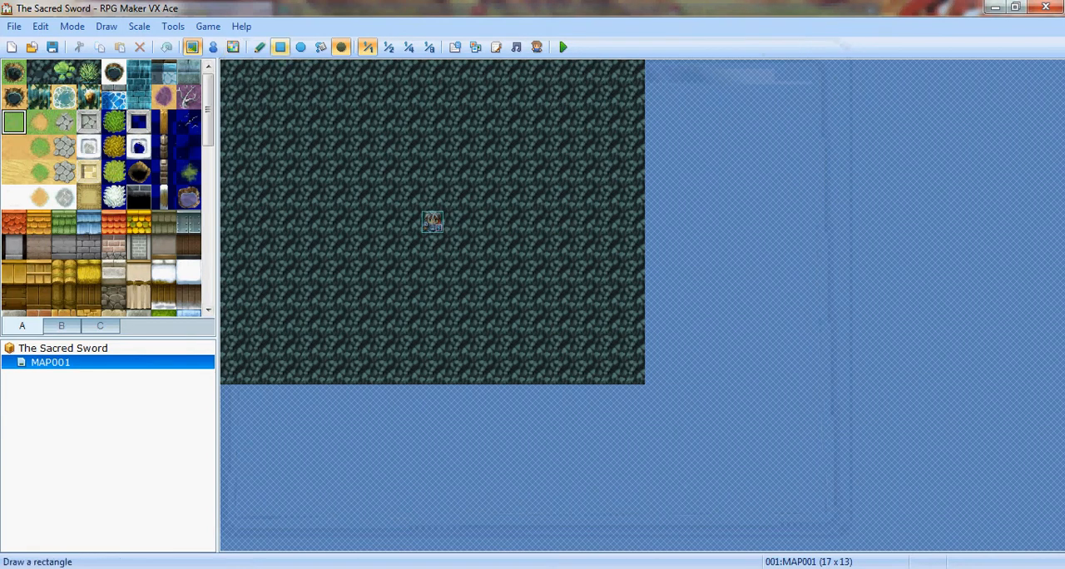
click(320, 47)
click(331, 147)
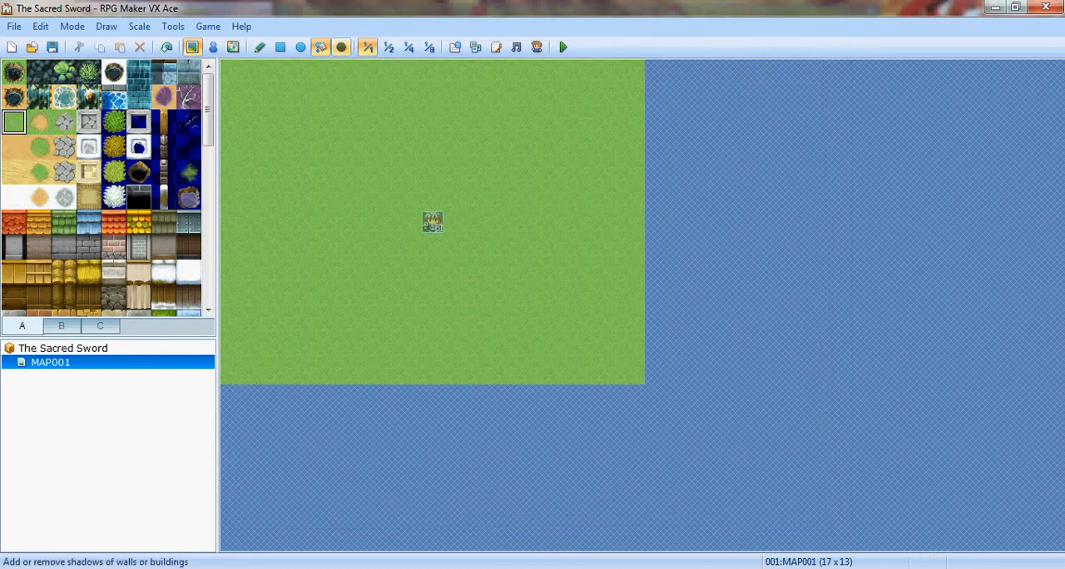
- Paint a thatch roof five tiles wide and three tiles high at the map's northeast, starting from tile 011,002
click(260, 46)
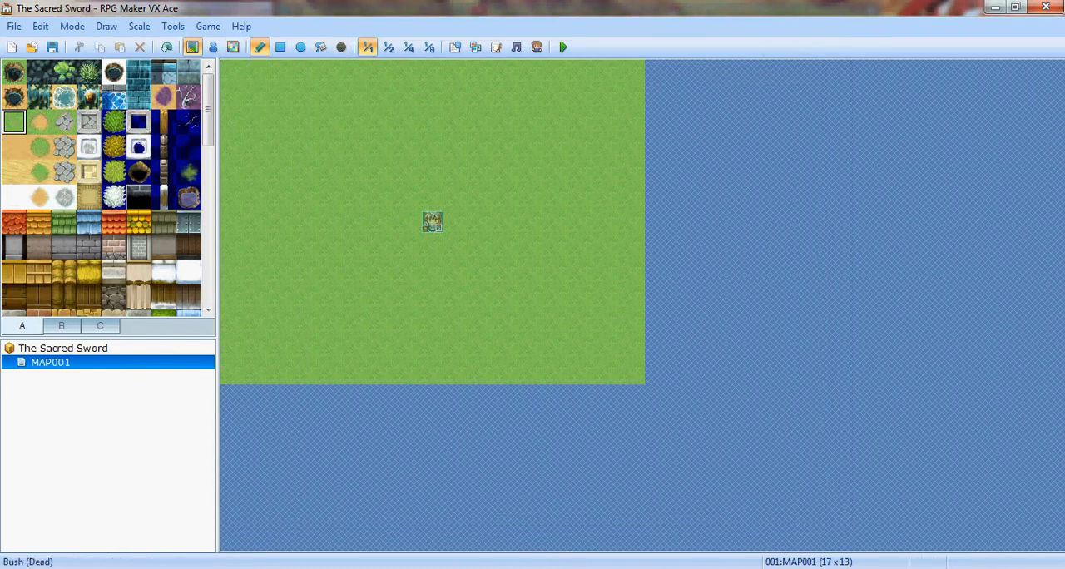
drag(208, 103, 209, 125)
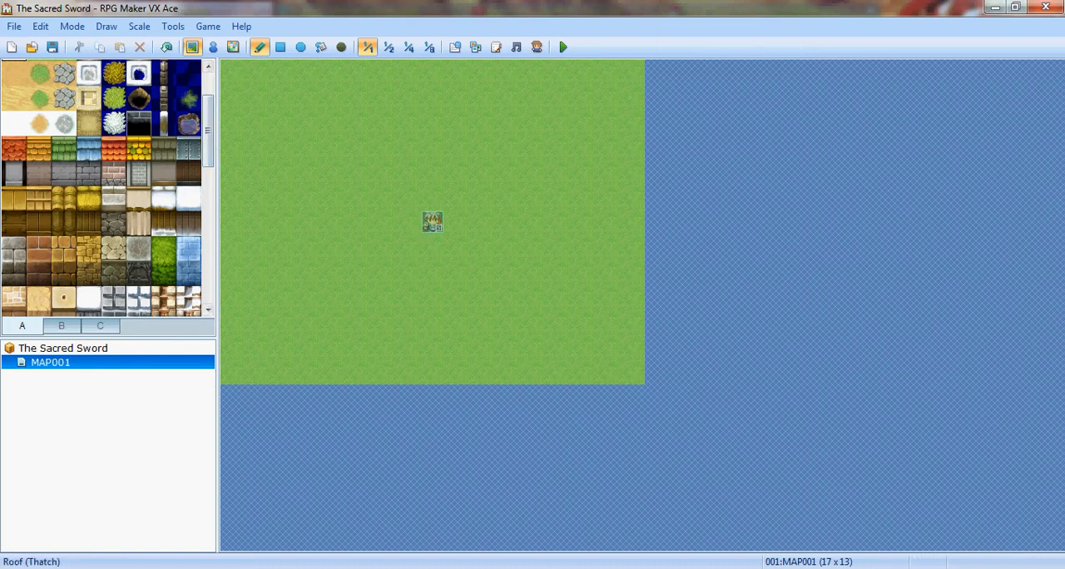
click(89, 198)
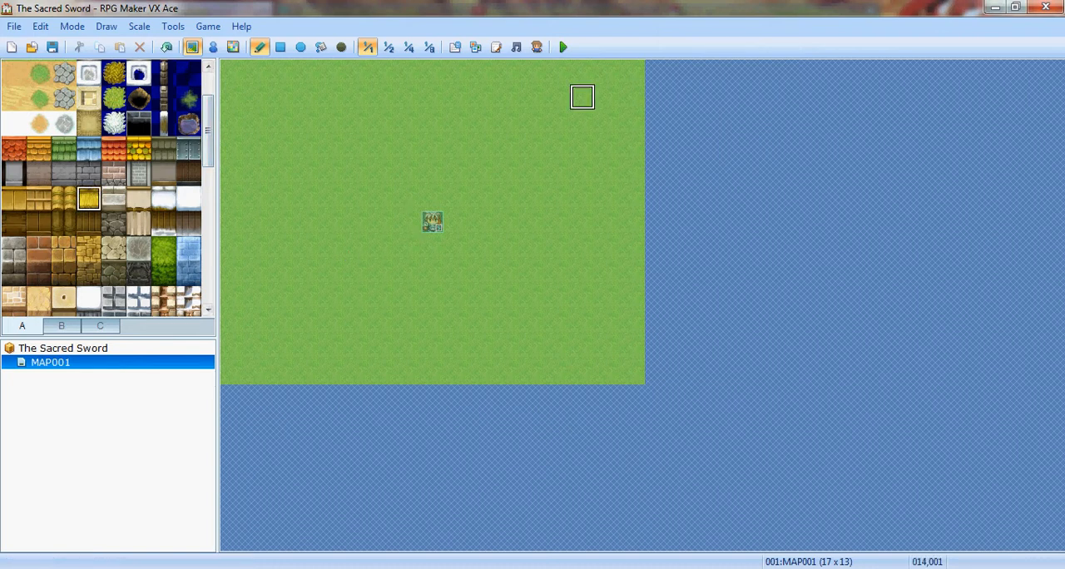
click(507, 122)
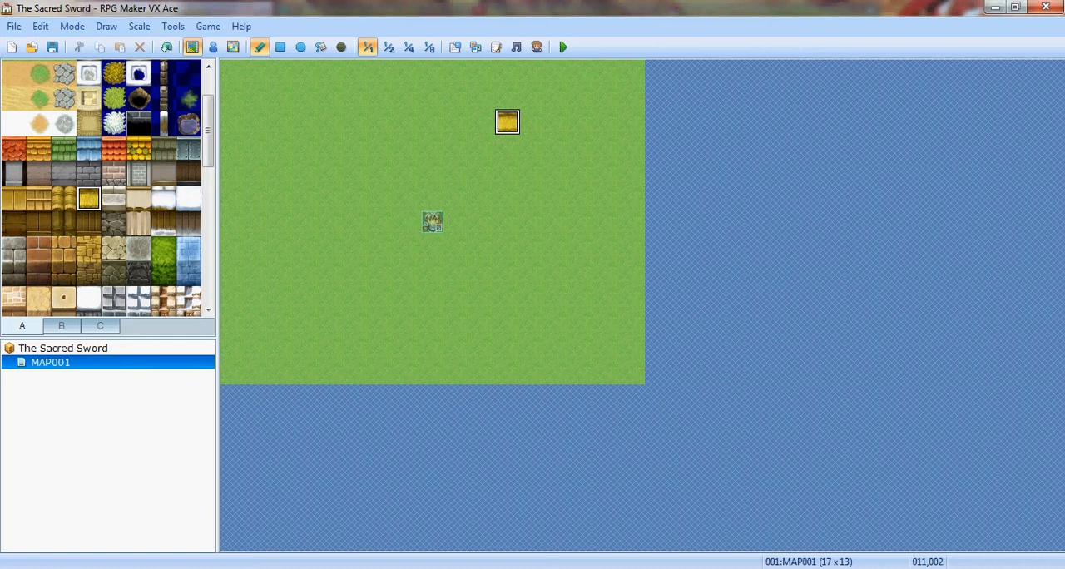
mouse_move(507, 122)
mouse_down()
mouse_move(606, 122)
mouse_move(581, 97)
mouse_move(507, 97)
mouse_move(507, 72)
mouse_move(606, 72)
mouse_up()
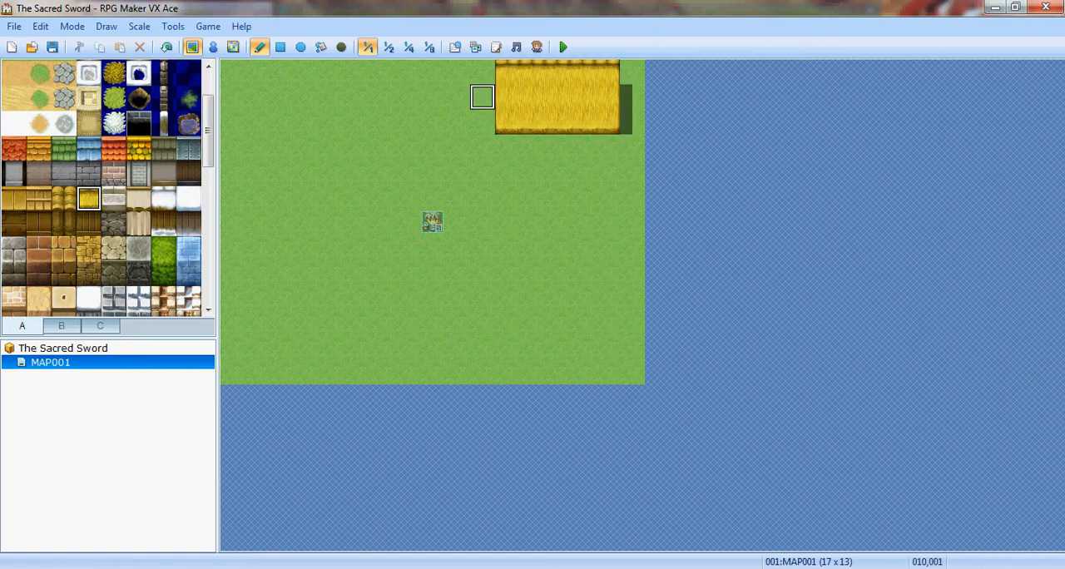
- Paint a vertical-plank wall five tiles wide and two tiles high directly below the thatch roof
click(88, 223)
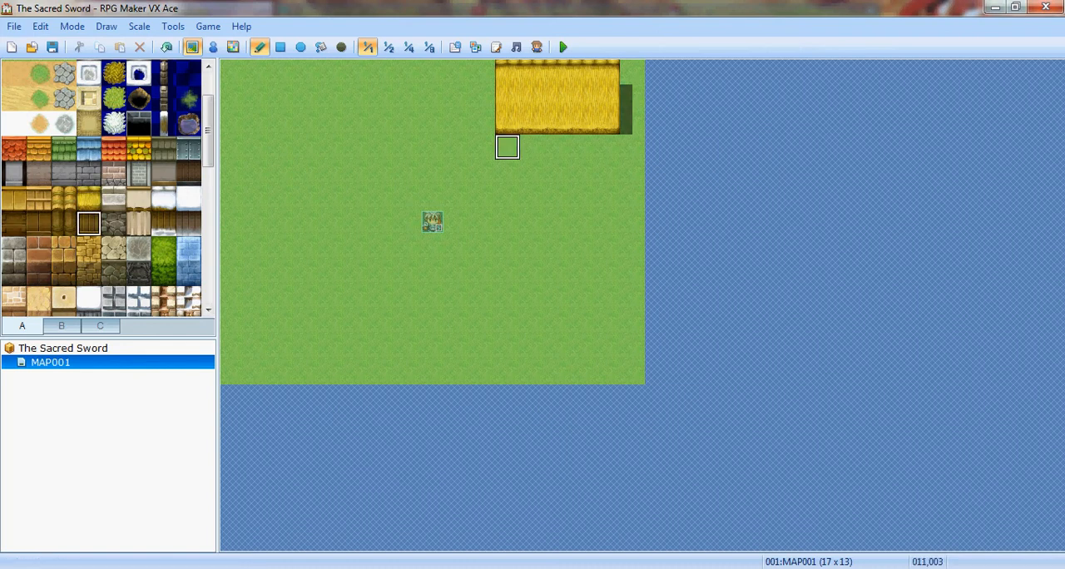
mouse_move(506, 148)
mouse_down()
mouse_move(606, 147)
mouse_move(606, 173)
mouse_move(582, 172)
mouse_up()
click(507, 172)
drag(506, 172, 556, 172)
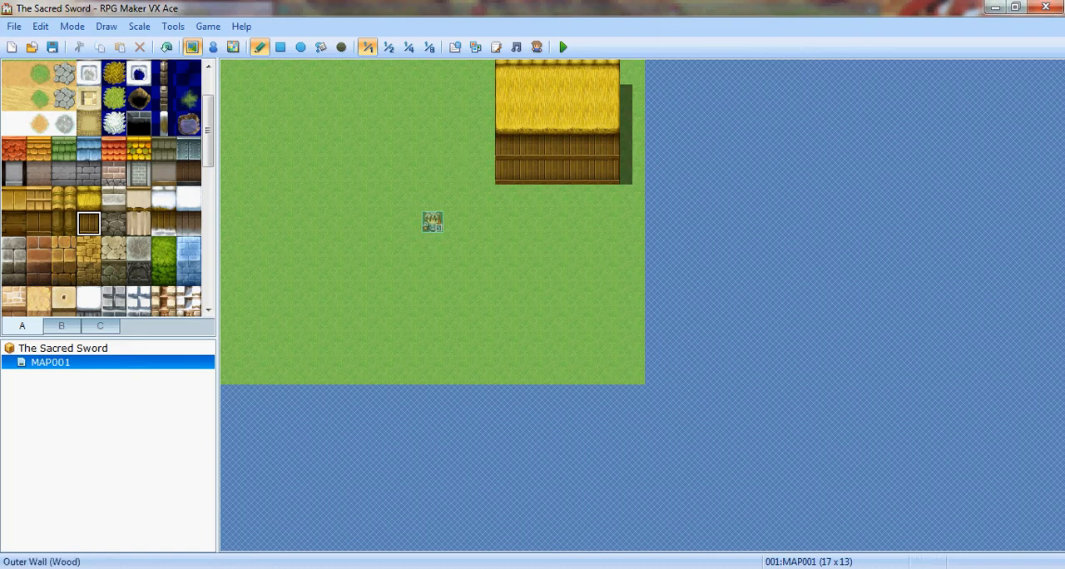
- Repaint the wall below the thatch roof with the Outer Wall (Log) tile
click(13, 223)
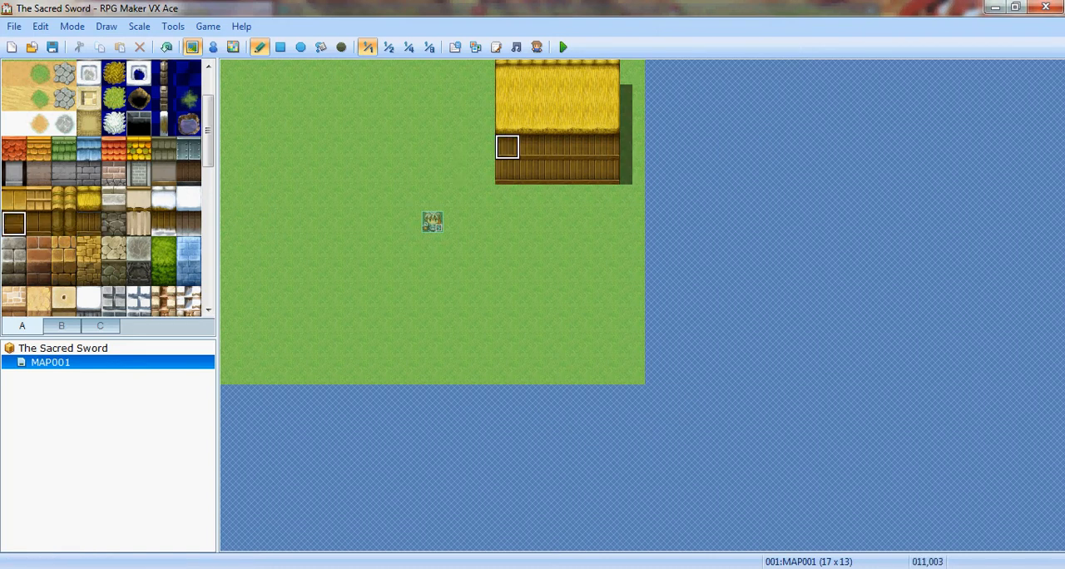
mouse_move(533, 173)
mouse_down()
mouse_move(506, 147)
mouse_move(533, 172)
mouse_move(556, 147)
mouse_move(583, 148)
mouse_move(606, 167)
mouse_move(554, 169)
mouse_up()
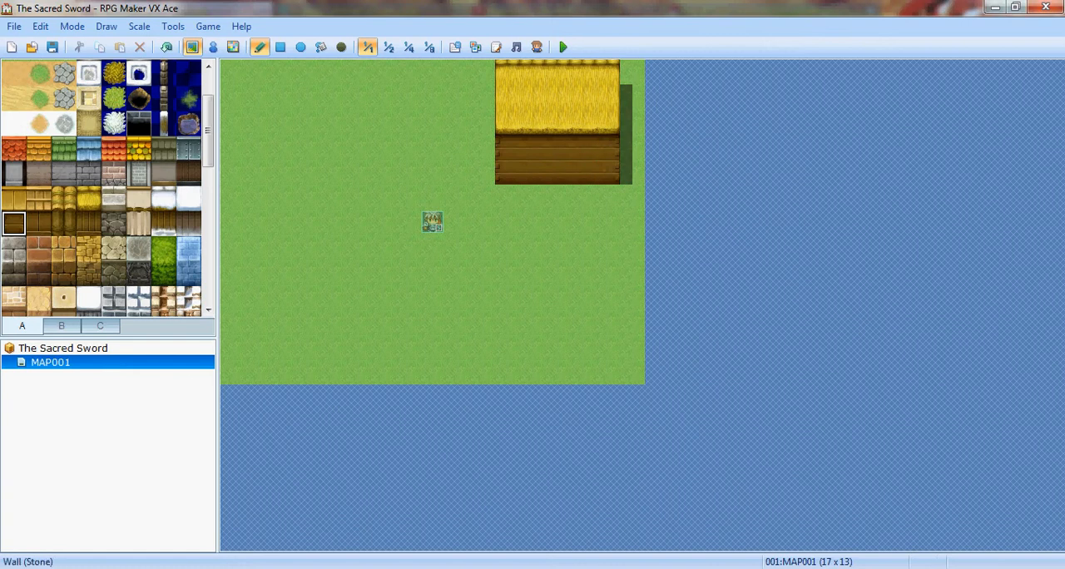
- Paint Meadow over the thatch roof's uppermost row to make the roof two tiles high
scroll(104, 187, down, 3)
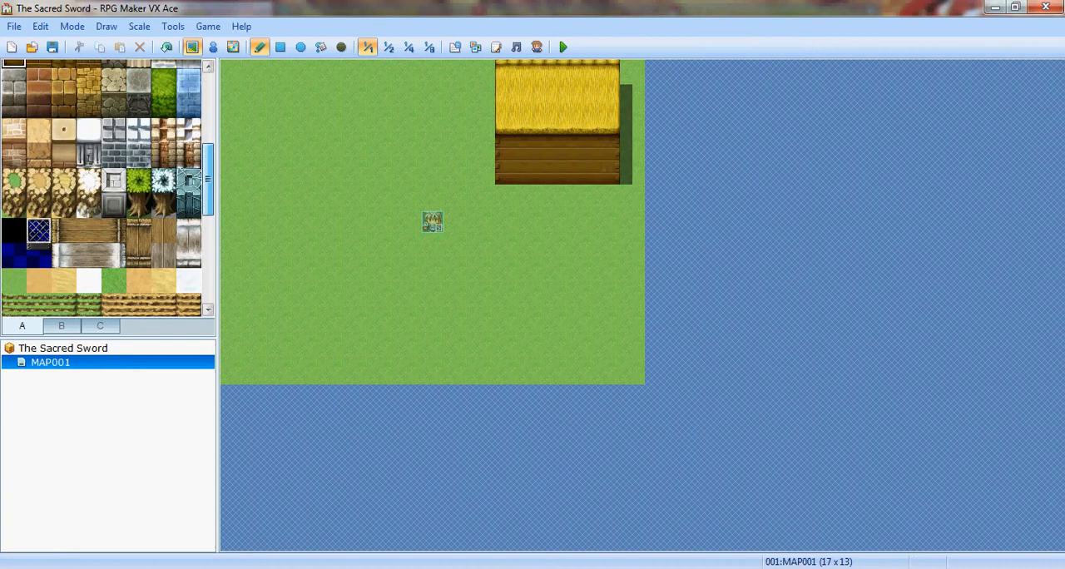
drag(207, 186, 208, 108)
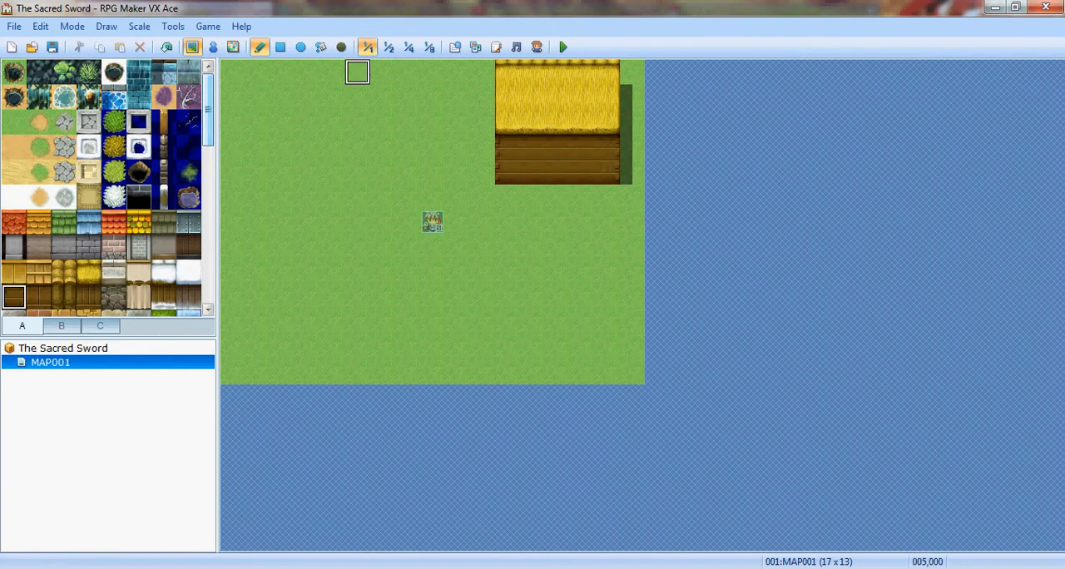
click(13, 122)
drag(481, 72, 632, 71)
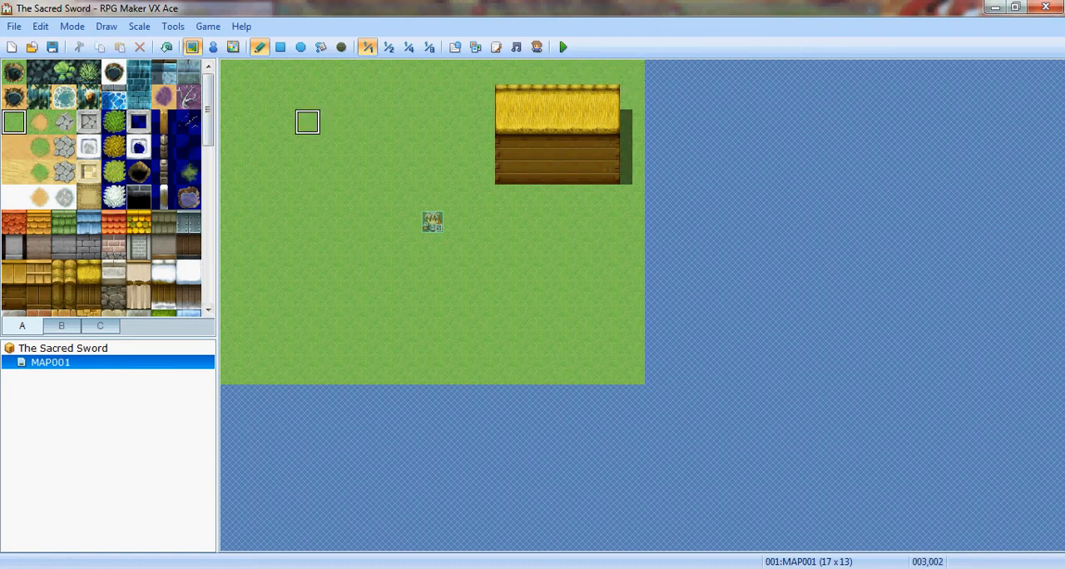
- Paint a wooden fence enclosure four tiles wide on the west side of the house, reaching up to the roof's first row
click(341, 46)
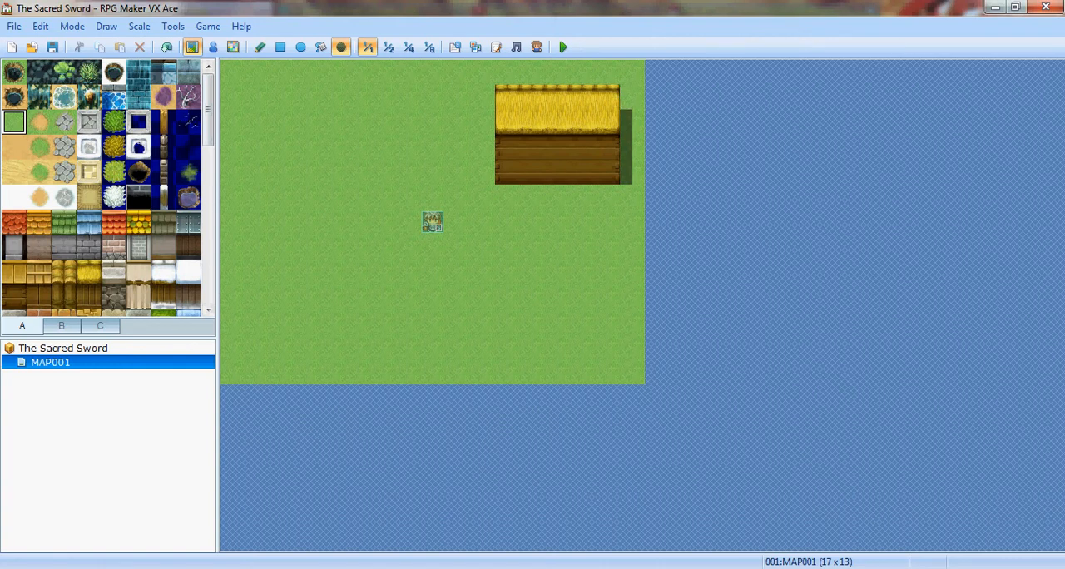
click(259, 47)
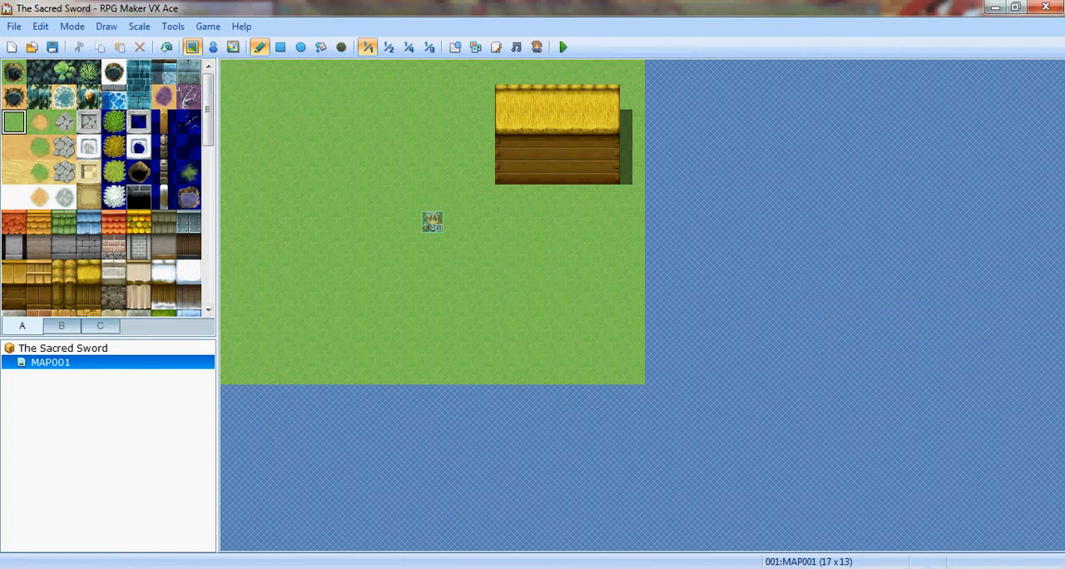
click(163, 122)
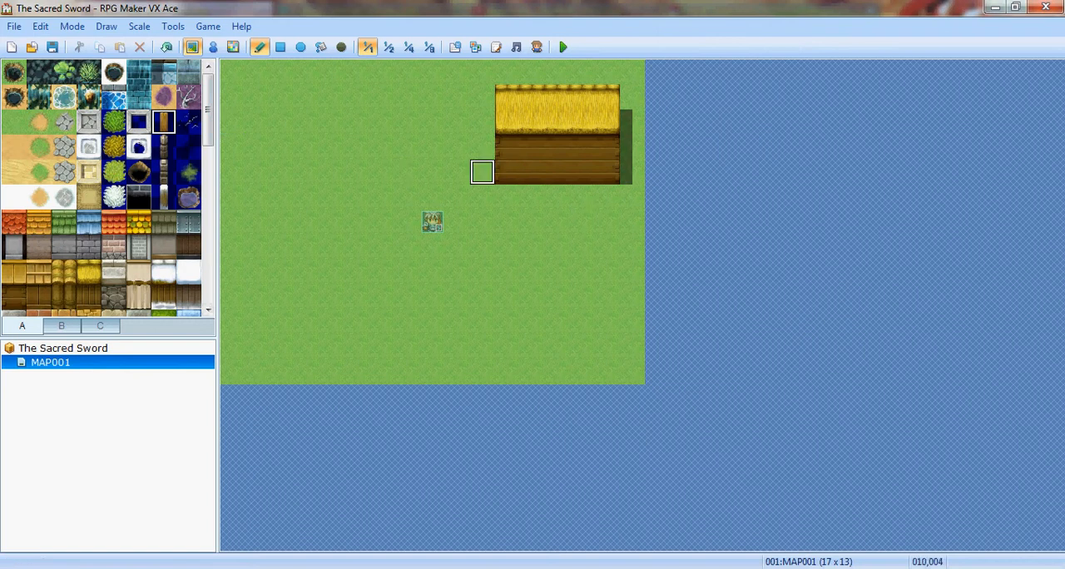
mouse_move(480, 172)
mouse_down()
mouse_move(410, 171)
mouse_move(407, 123)
mouse_move(481, 123)
mouse_up()
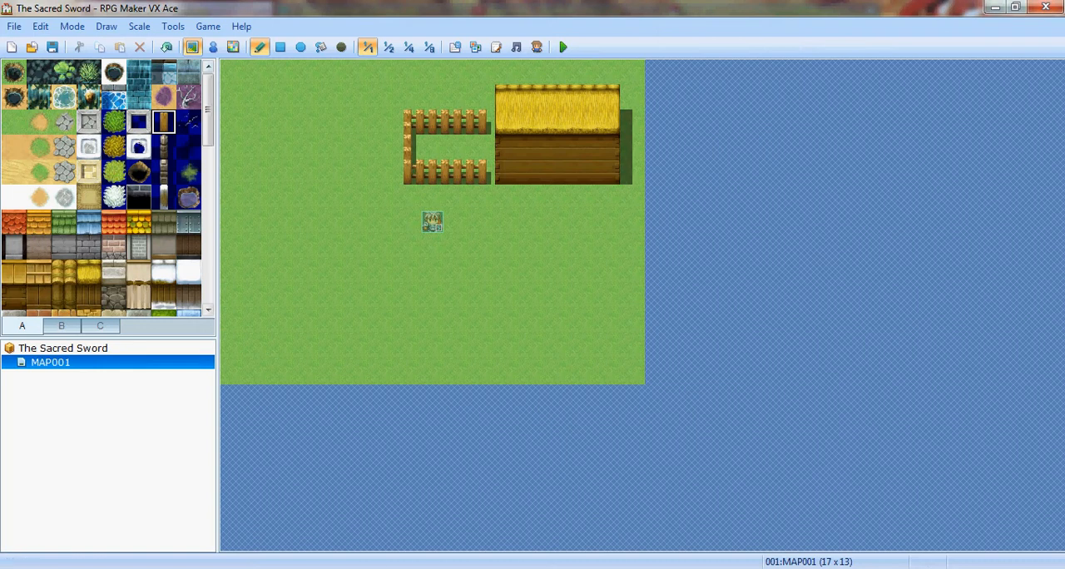
drag(408, 96, 481, 96)
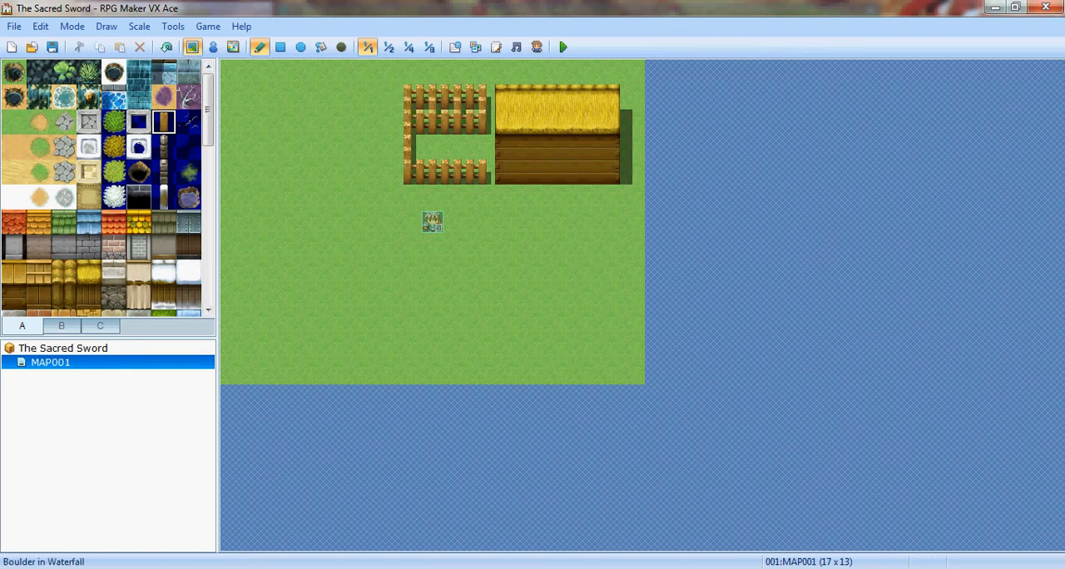
- Paint Meadow over the fence row inside the enclosure, leaving only the outer fence
click(38, 122)
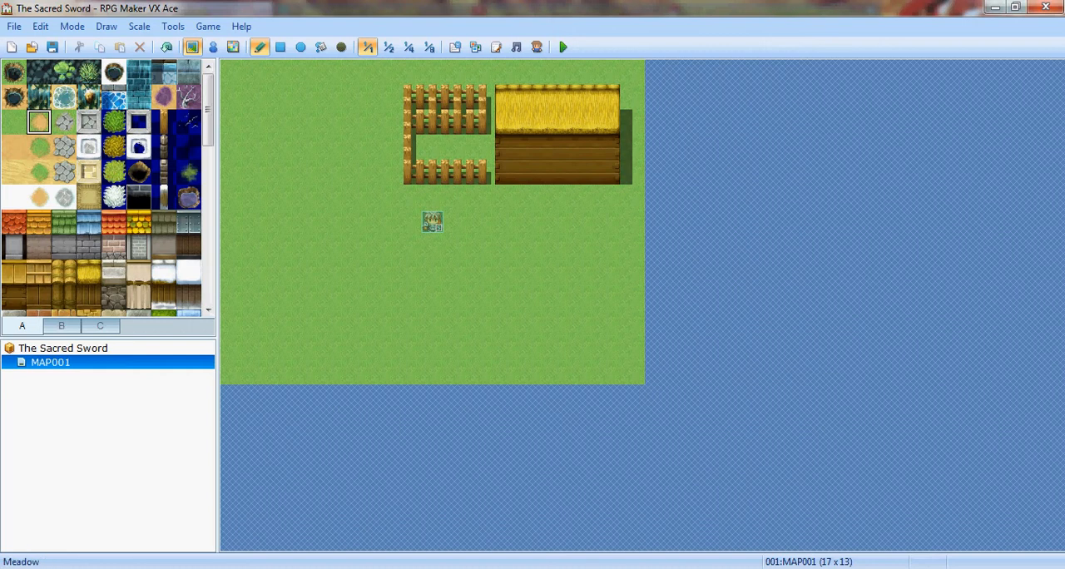
click(14, 122)
drag(431, 122, 482, 122)
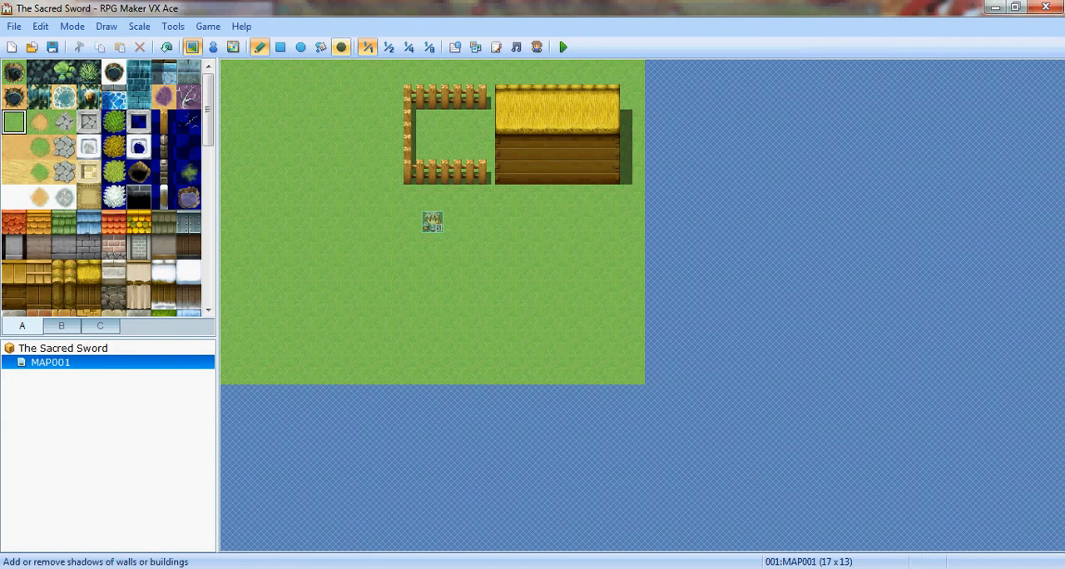
drag(207, 110, 208, 266)
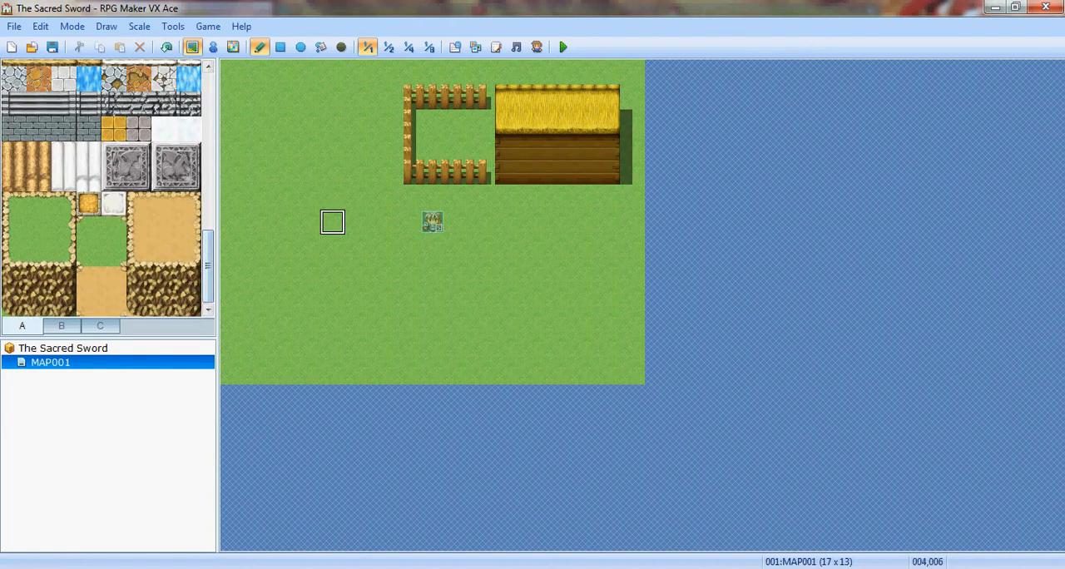
click(62, 326)
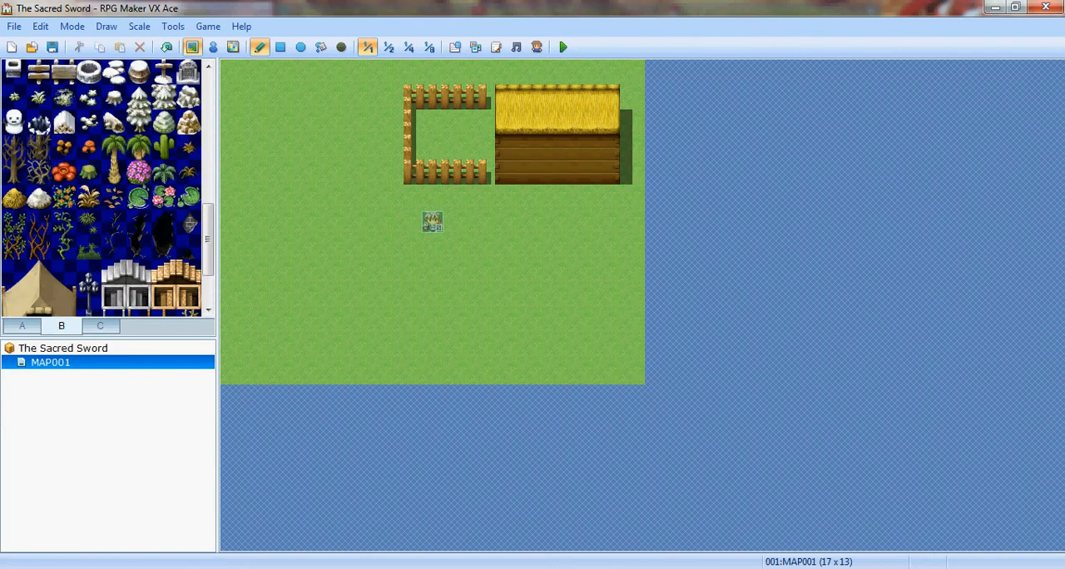
click(100, 326)
click(62, 326)
click(23, 326)
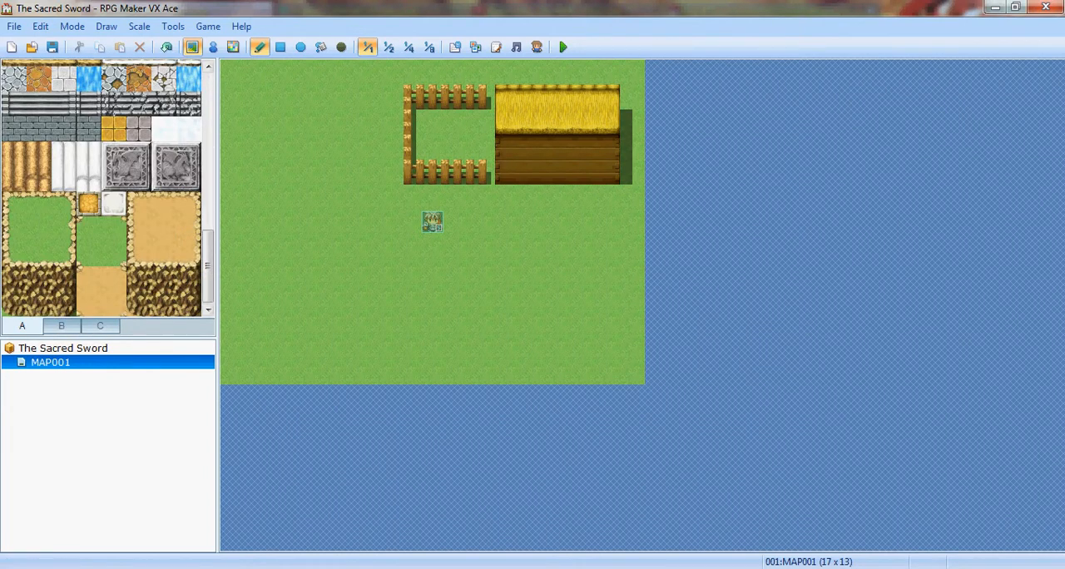
scroll(100, 187, up, 10)
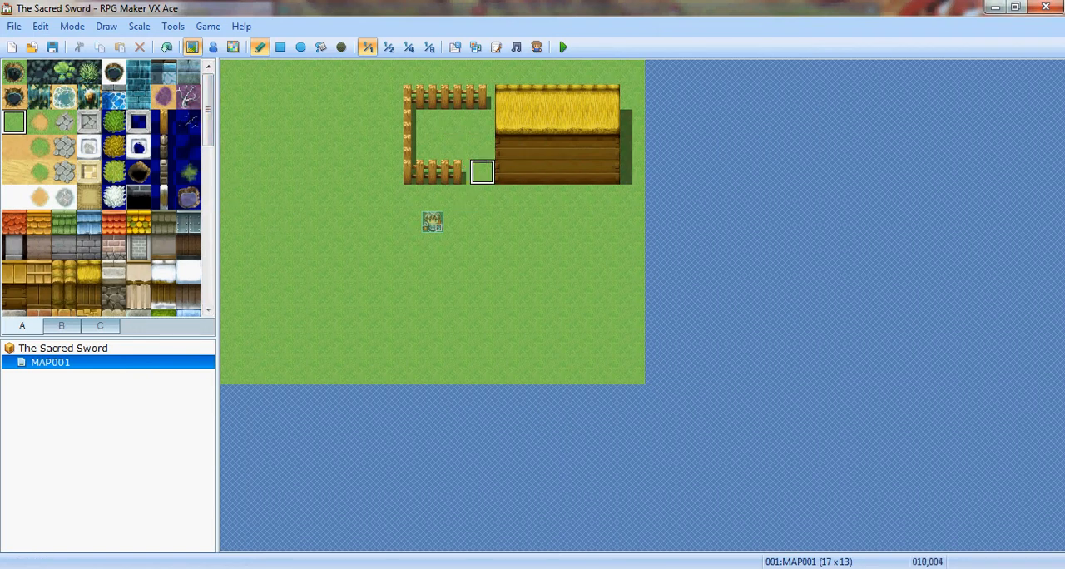
- Remove the entire fence beside the house by painting Meadow over it
drag(486, 171, 433, 172)
drag(408, 122, 407, 148)
drag(432, 98, 482, 97)
click(408, 97)
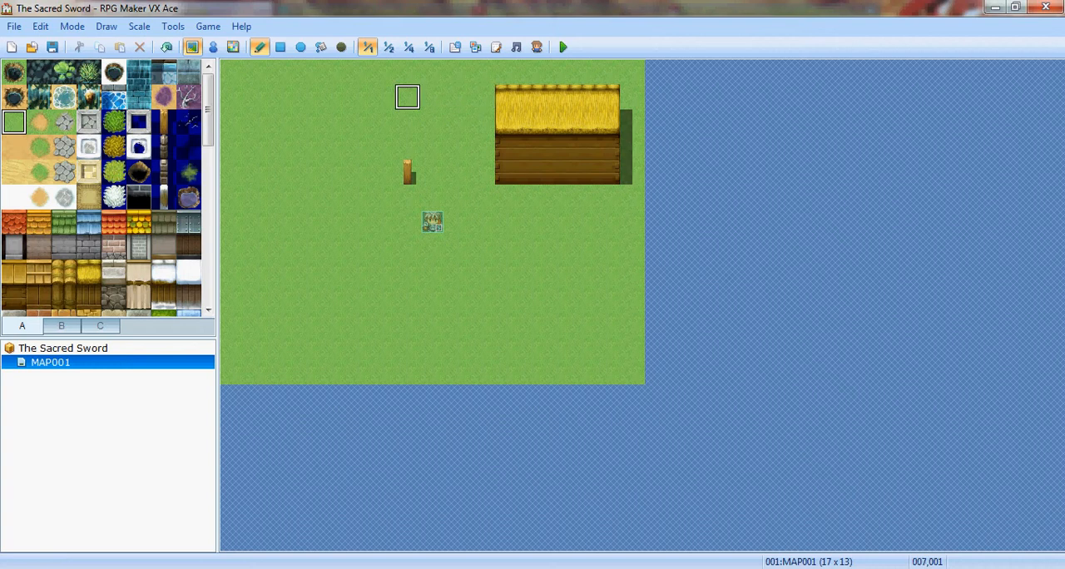
click(408, 171)
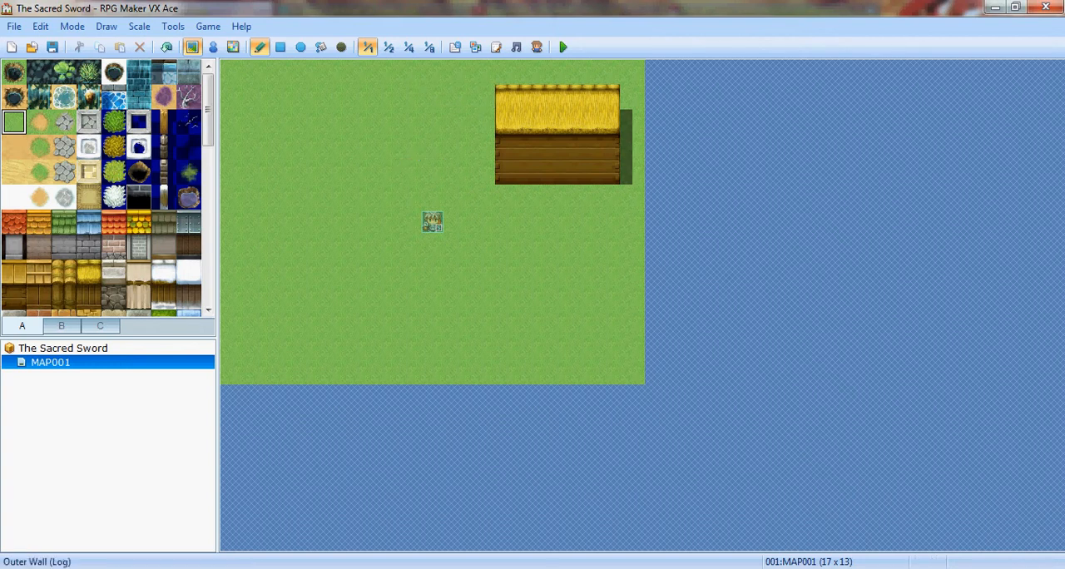
- Extend the two-tile-high Outer Wall (Log) ten tiles west from the house
click(14, 297)
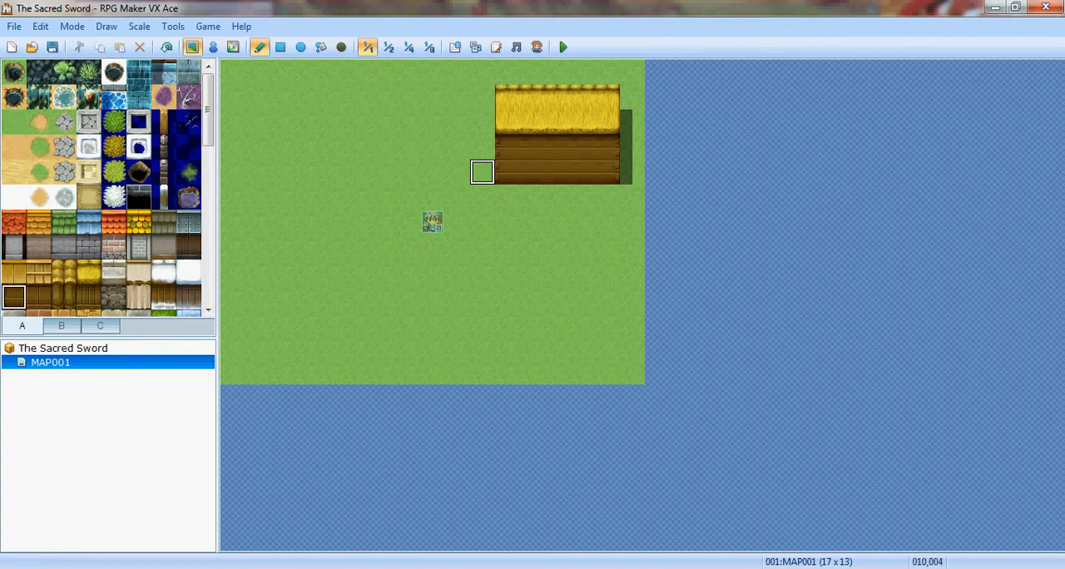
mouse_move(482, 172)
mouse_down()
mouse_move(483, 148)
mouse_move(380, 147)
mouse_move(406, 171)
mouse_move(332, 172)
mouse_move(357, 148)
mouse_move(281, 147)
mouse_move(307, 172)
mouse_move(257, 171)
mouse_move(257, 147)
mouse_up()
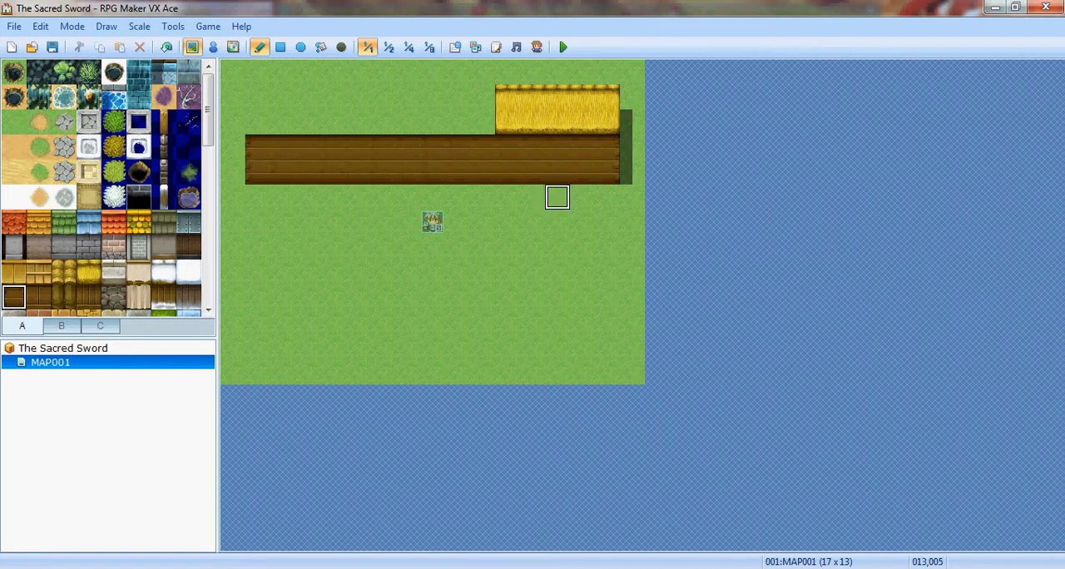
mouse_move(606, 197)
mouse_down()
mouse_move(507, 171)
mouse_move(557, 196)
mouse_move(407, 171)
mouse_move(382, 196)
mouse_move(357, 172)
mouse_move(307, 196)
mouse_move(257, 196)
mouse_move(281, 171)
mouse_up()
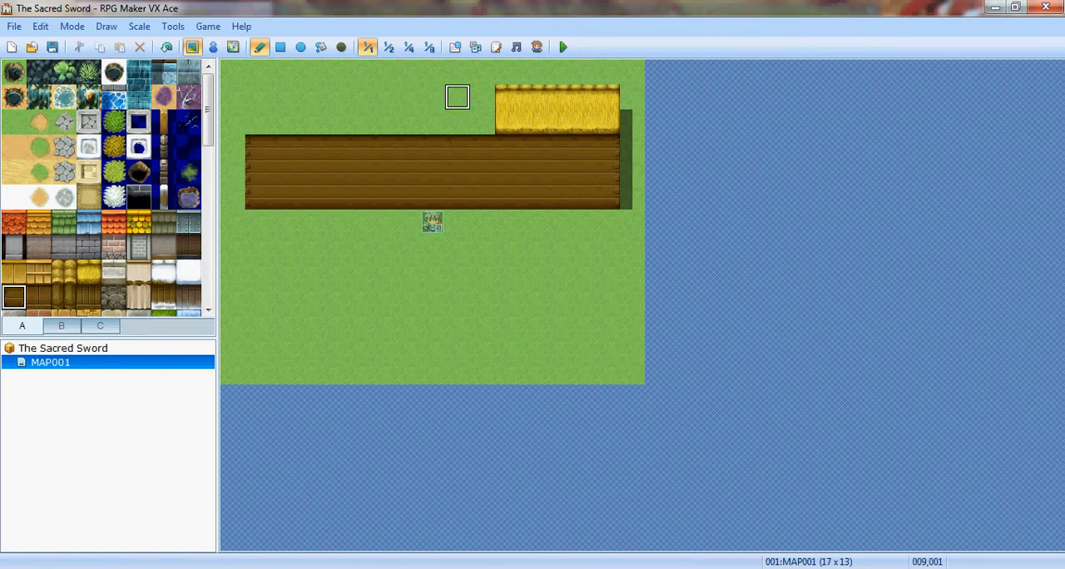
click(64, 272)
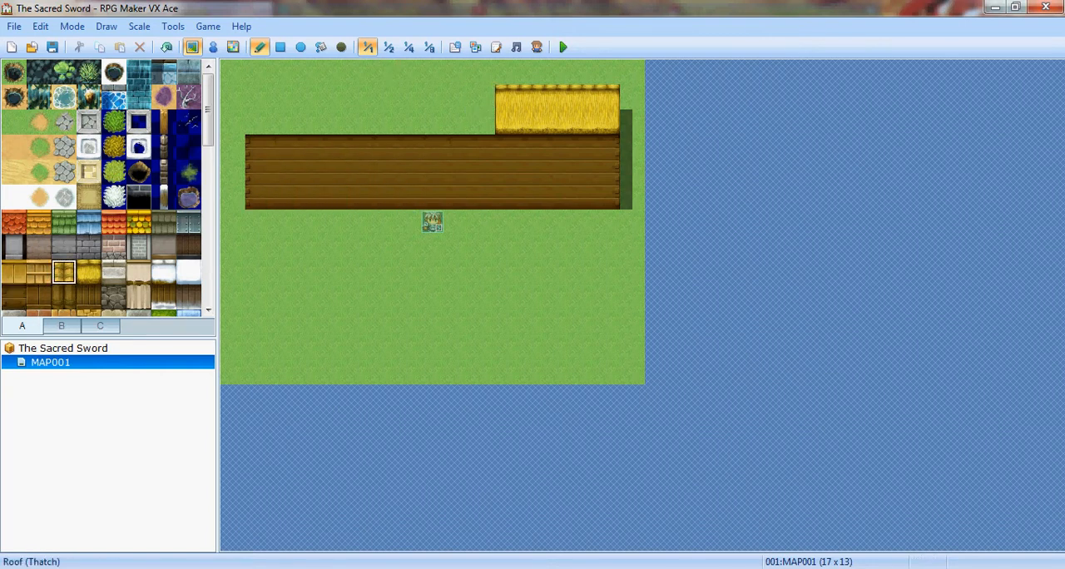
click(14, 272)
mouse_move(582, 96)
mouse_down()
mouse_move(605, 117)
mouse_move(582, 97)
mouse_move(582, 122)
mouse_move(532, 123)
mouse_move(557, 123)
mouse_up()
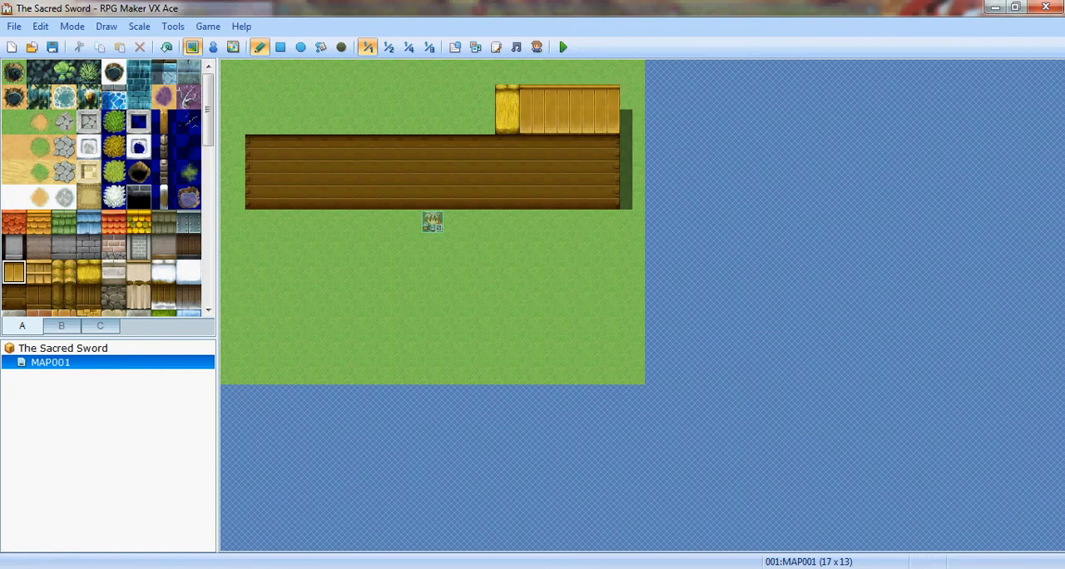
key(ctrl+z)
key(ctrl+z)
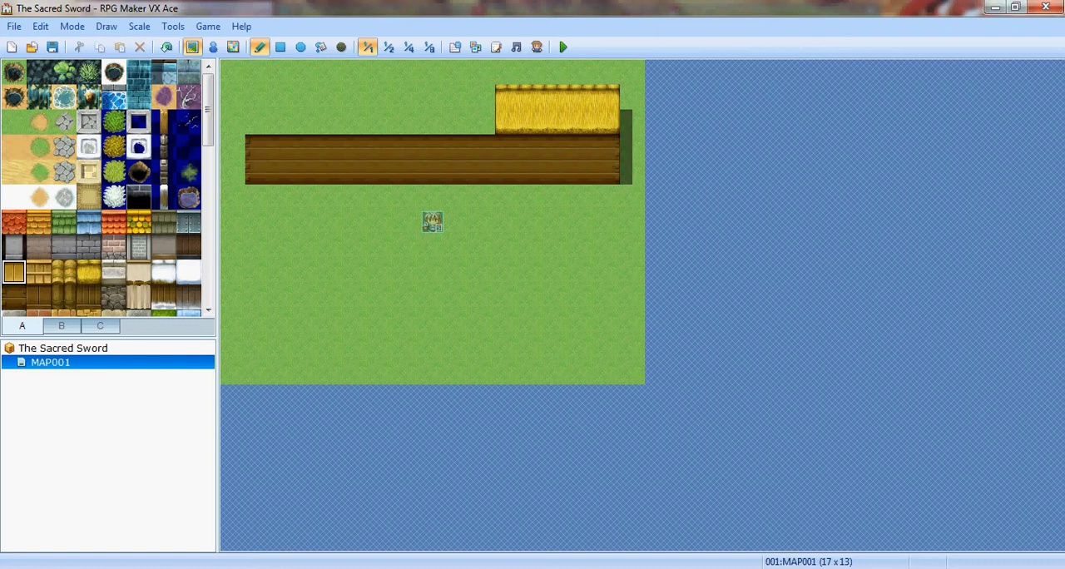
- Extend the Outer Wall (Log) down two more rows across the full 15-tile width, making it four tiles high
click(14, 297)
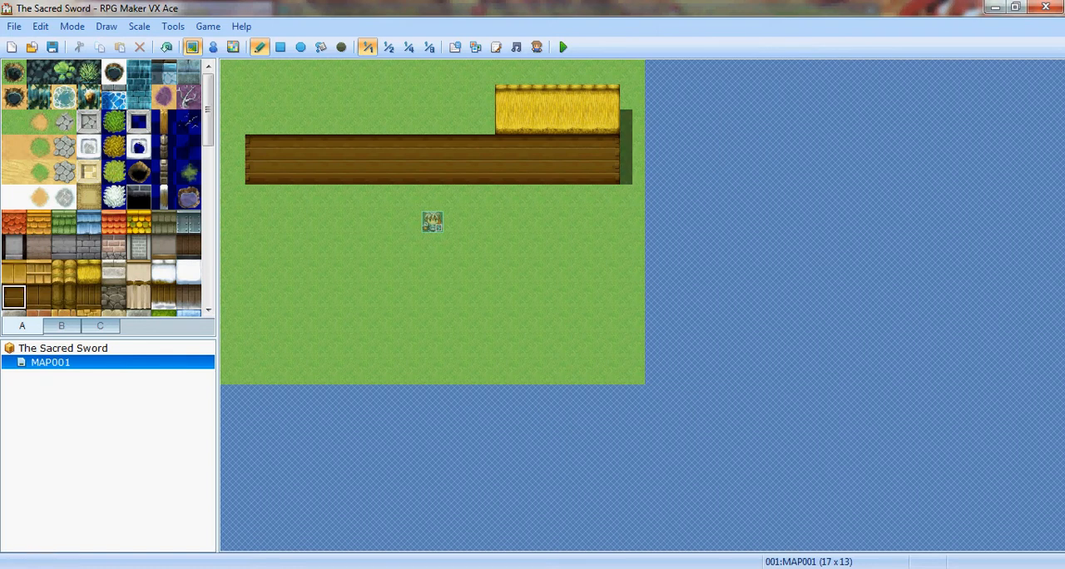
mouse_move(582, 196)
mouse_down()
mouse_move(607, 196)
mouse_move(257, 197)
mouse_move(307, 221)
mouse_move(607, 221)
mouse_up()
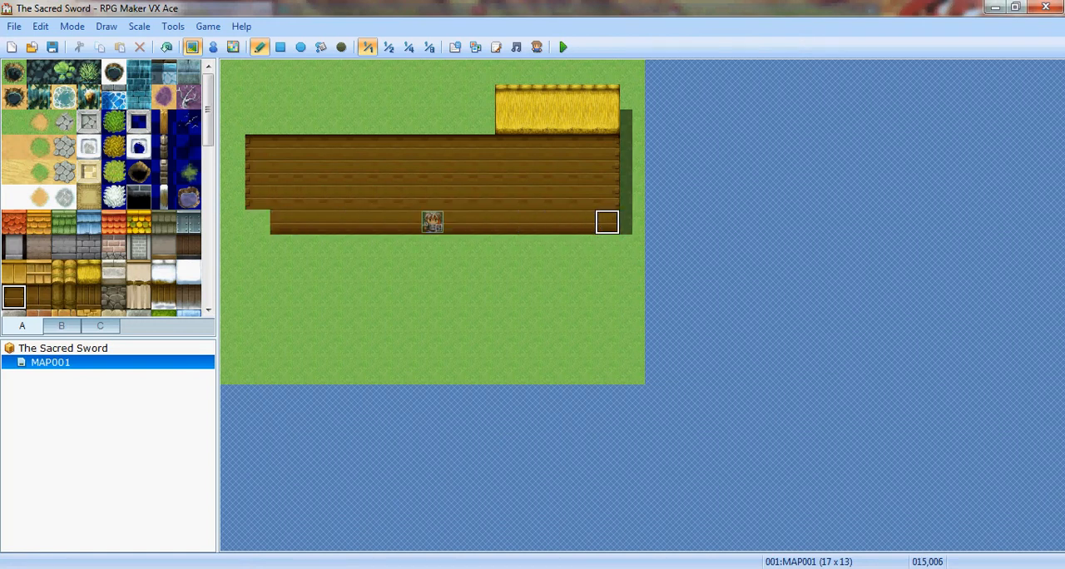
click(257, 221)
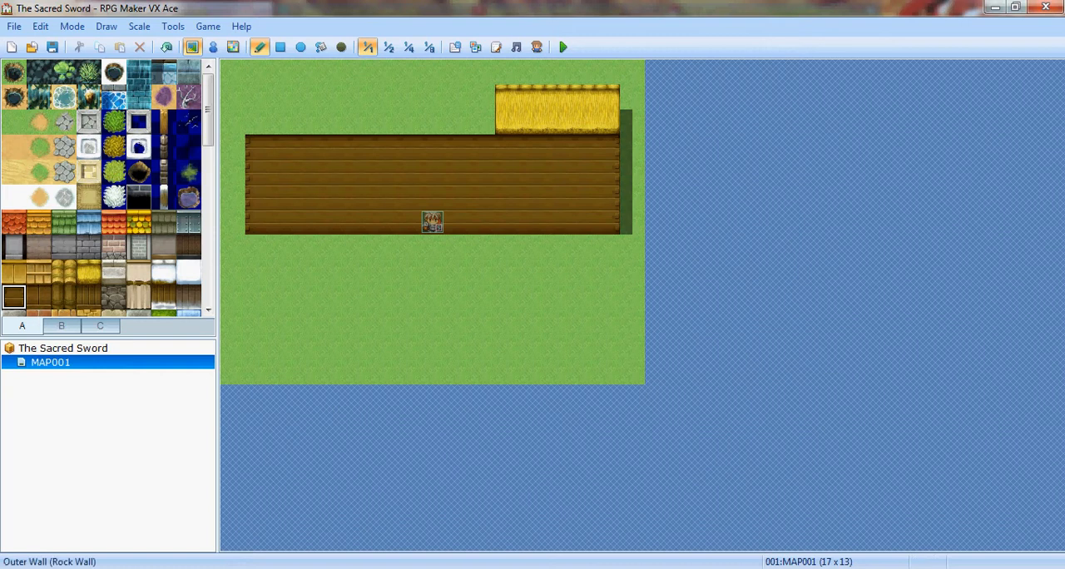
- Extend the yellow thatch roof across the wall's full 15-tile width and up to the map's northern edge
click(88, 272)
mouse_move(607, 73)
mouse_down()
mouse_move(258, 73)
mouse_move(282, 122)
mouse_move(479, 122)
mouse_move(376, 96)
mouse_move(283, 95)
mouse_move(406, 72)
mouse_up()
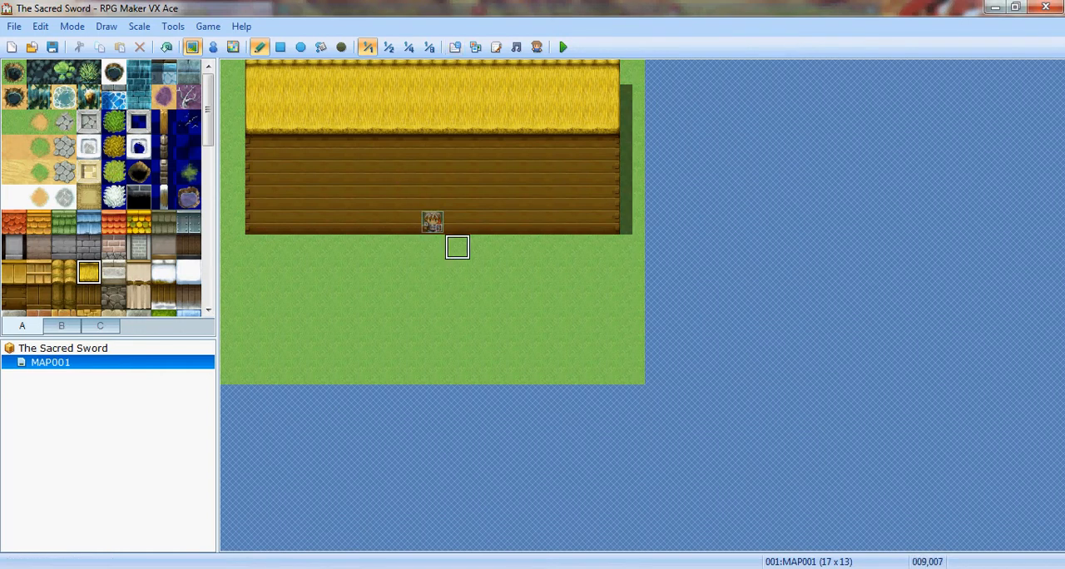
- Move the player's starting position two tiles down onto the meadow at 008,008, and return to map editing
click(213, 47)
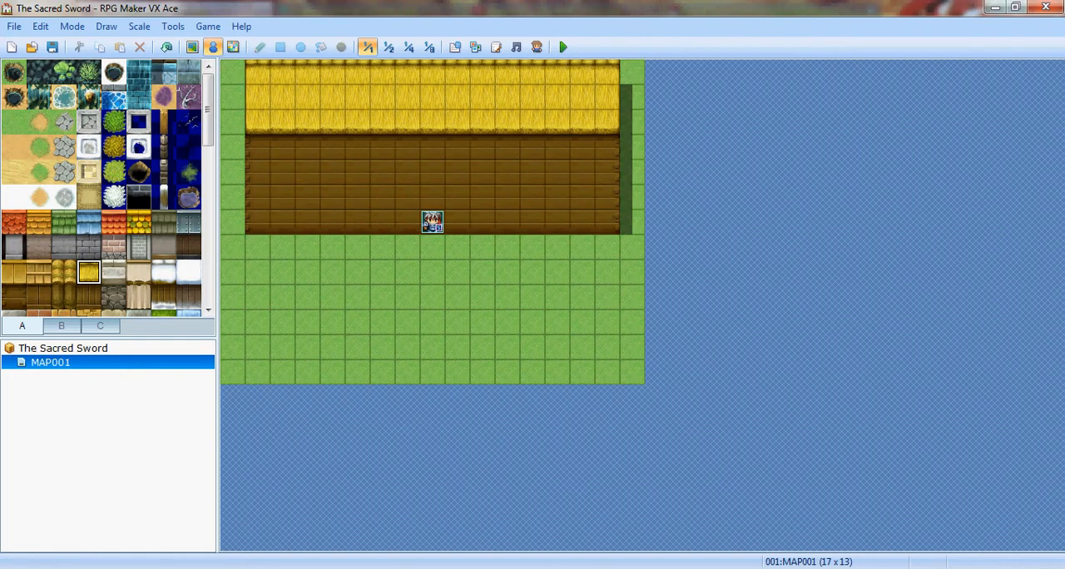
drag(431, 221, 432, 272)
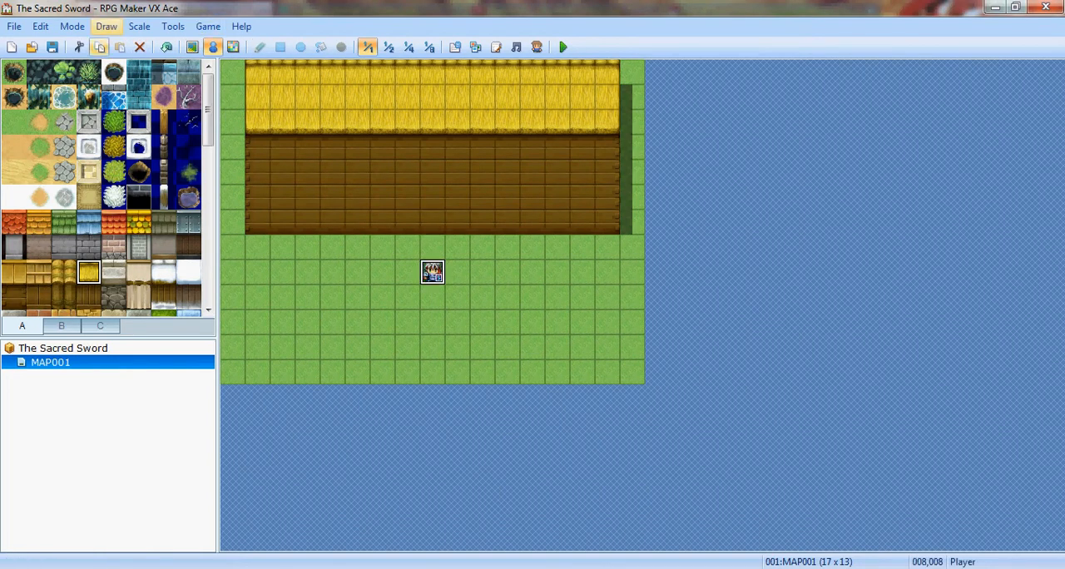
click(193, 47)
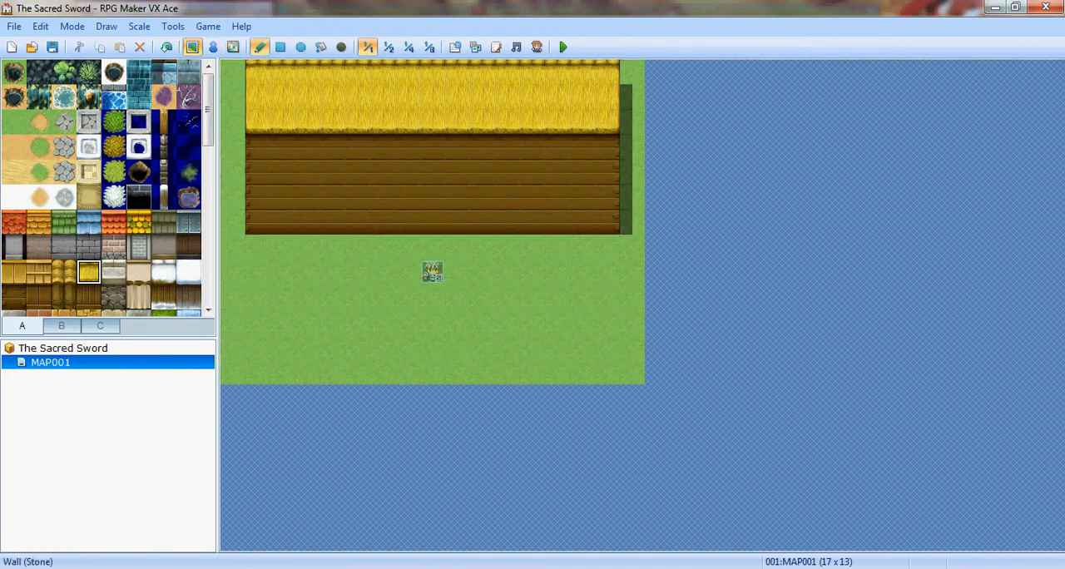
- Bring up the B tileset and look through its building and object tiles
click(100, 326)
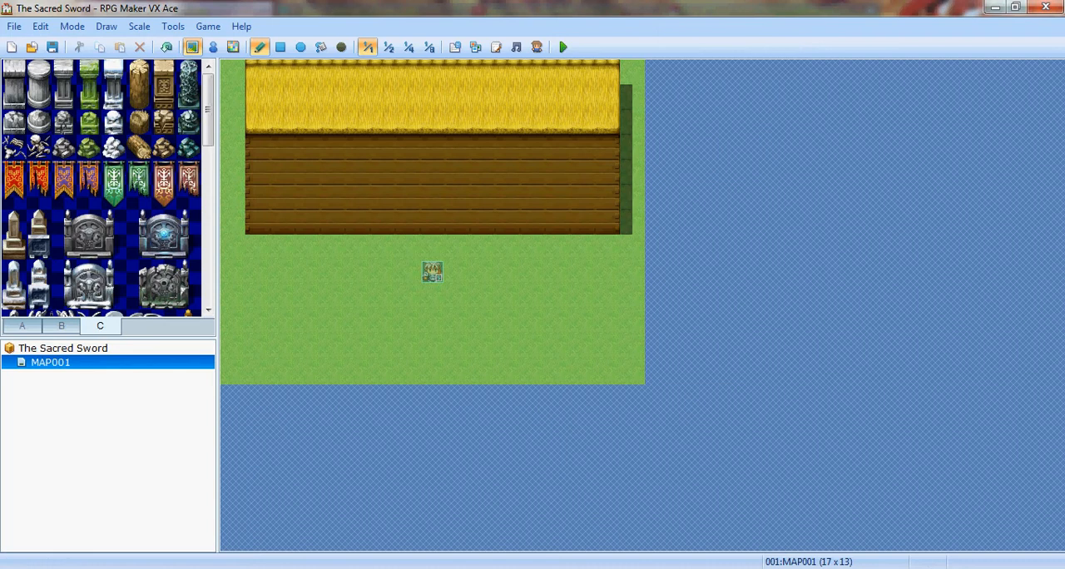
click(61, 326)
scroll(121, 183, down, 2)
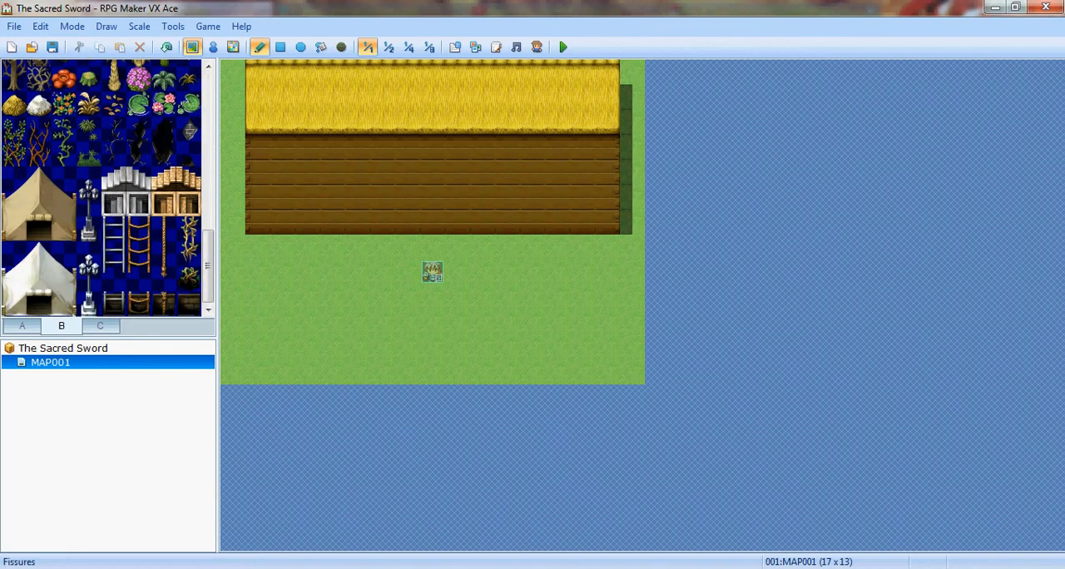
scroll(121, 183, down, 5)
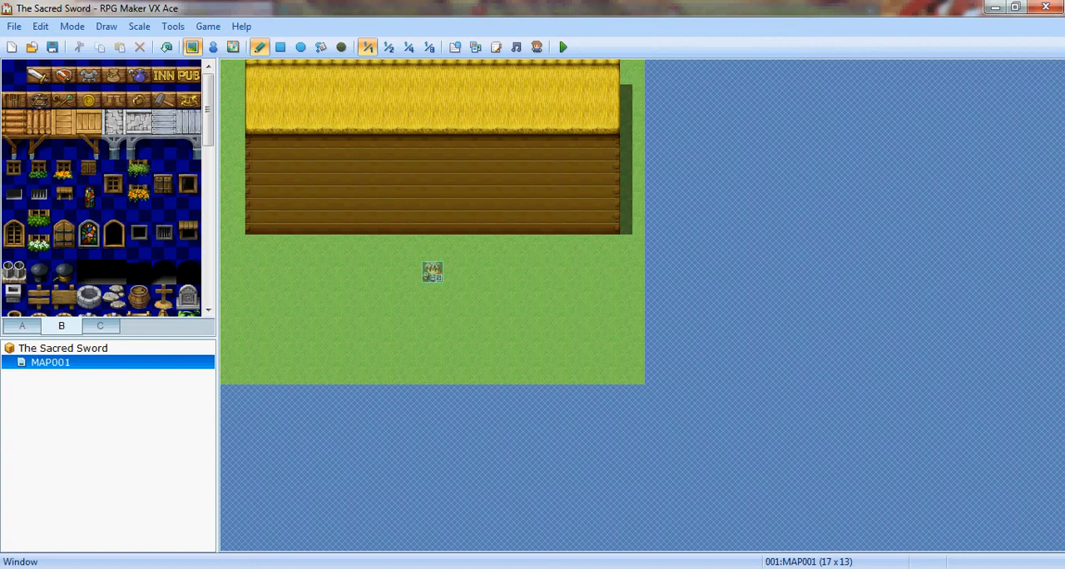
click(164, 272)
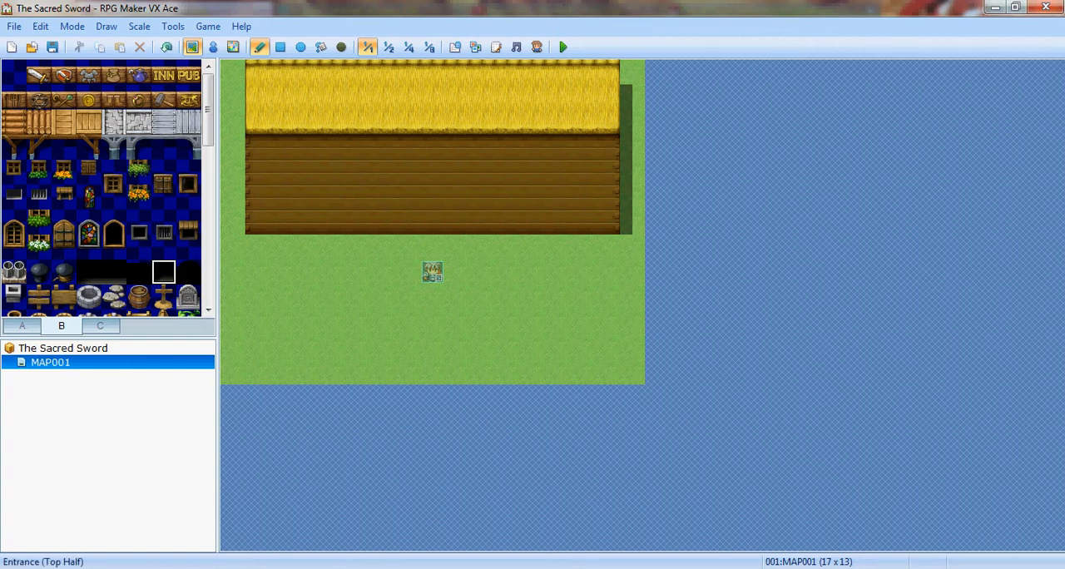
click(407, 220)
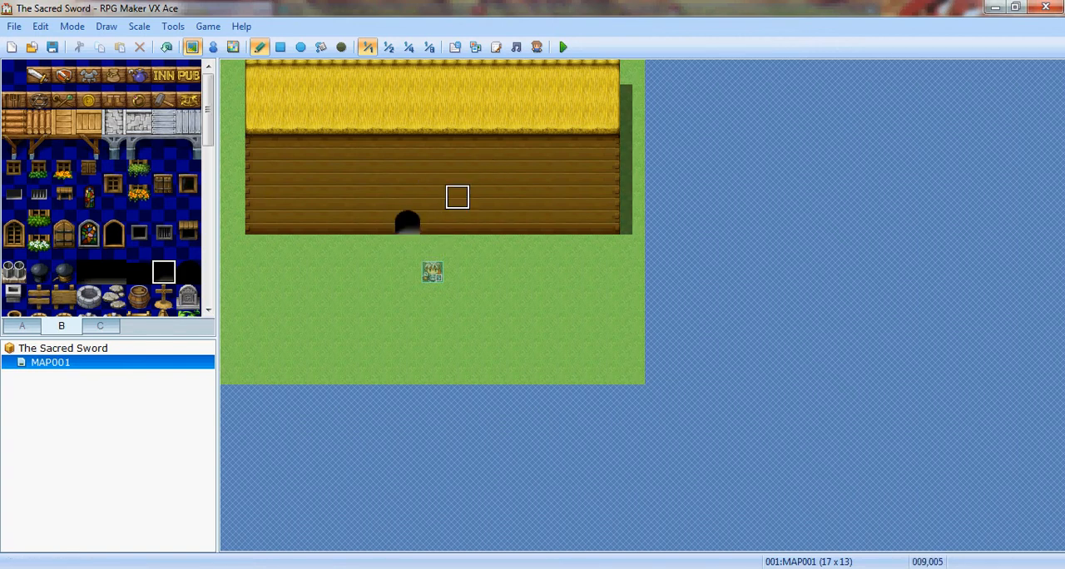
key(ctrl+z)
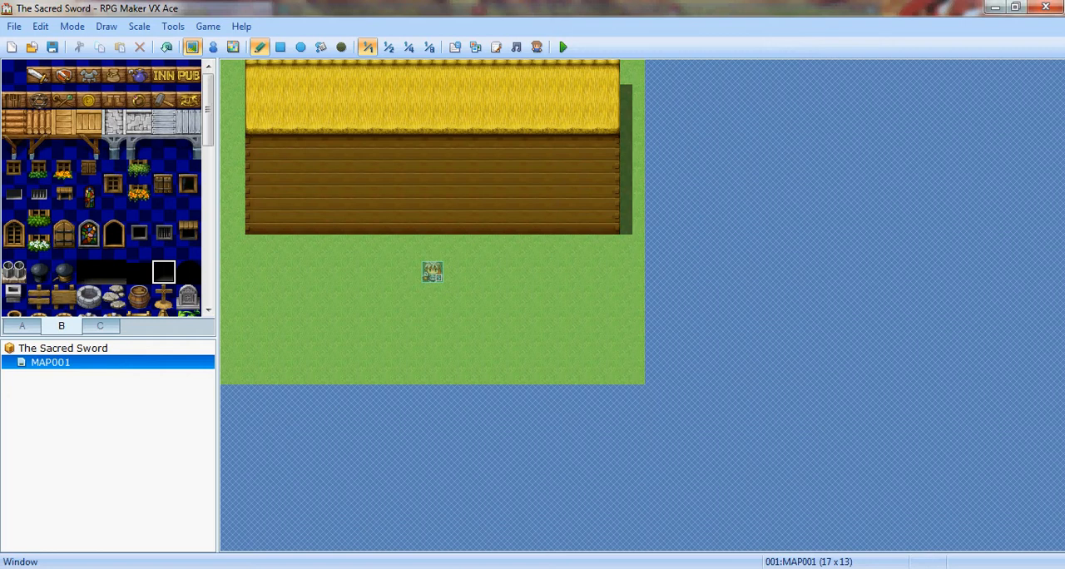
- Place the two-tile wooden double door in the middle of the wall's lowest two rows, in line with the player start
click(63, 246)
click(63, 234)
click(432, 209)
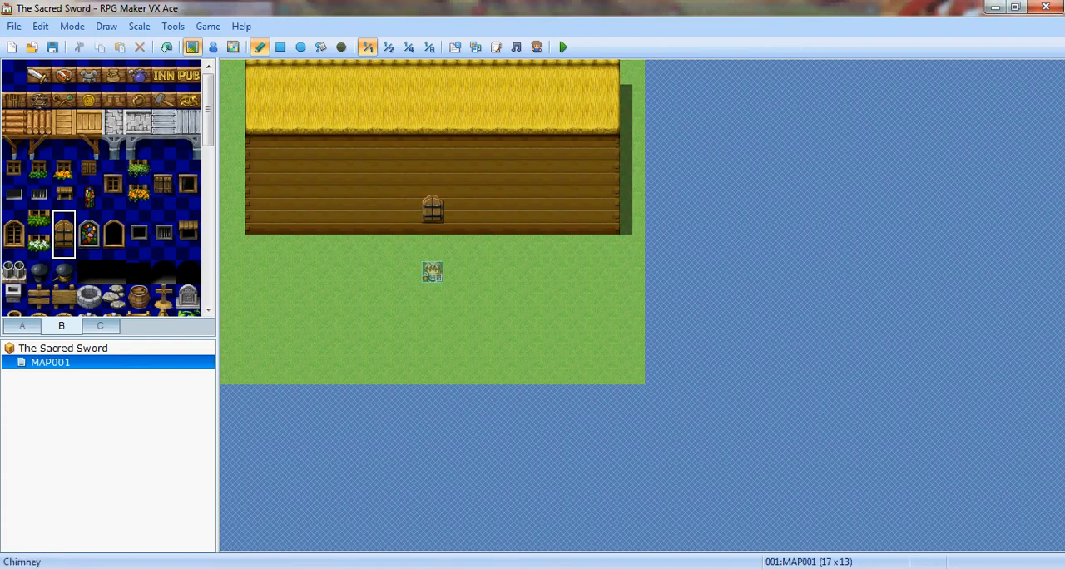
- Place six two-tile awning windows across the wall's middle rows, three on each side of the door, one tile apart
click(189, 223)
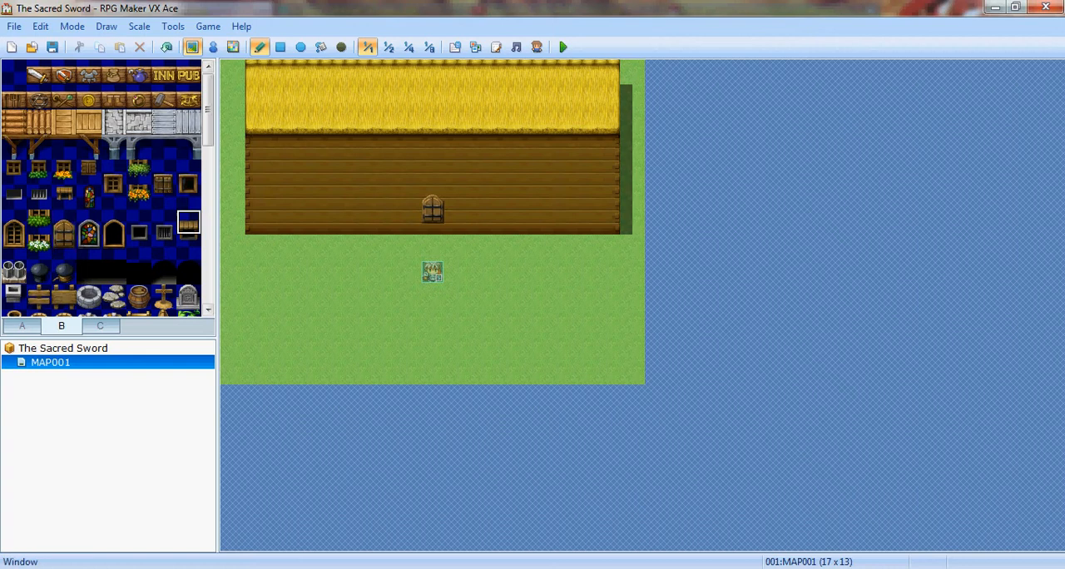
drag(189, 223, 189, 246)
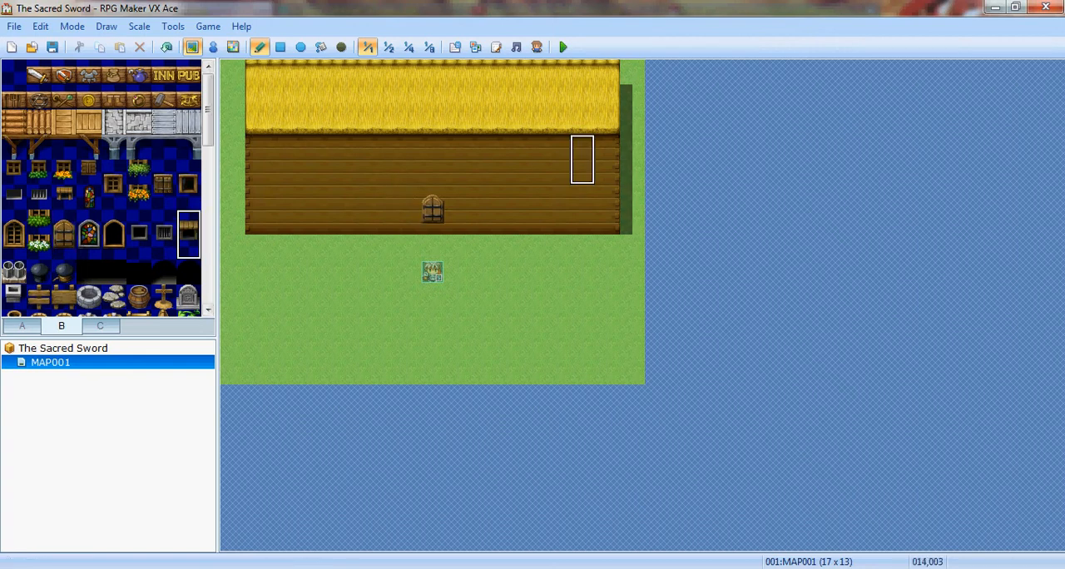
click(607, 171)
click(558, 171)
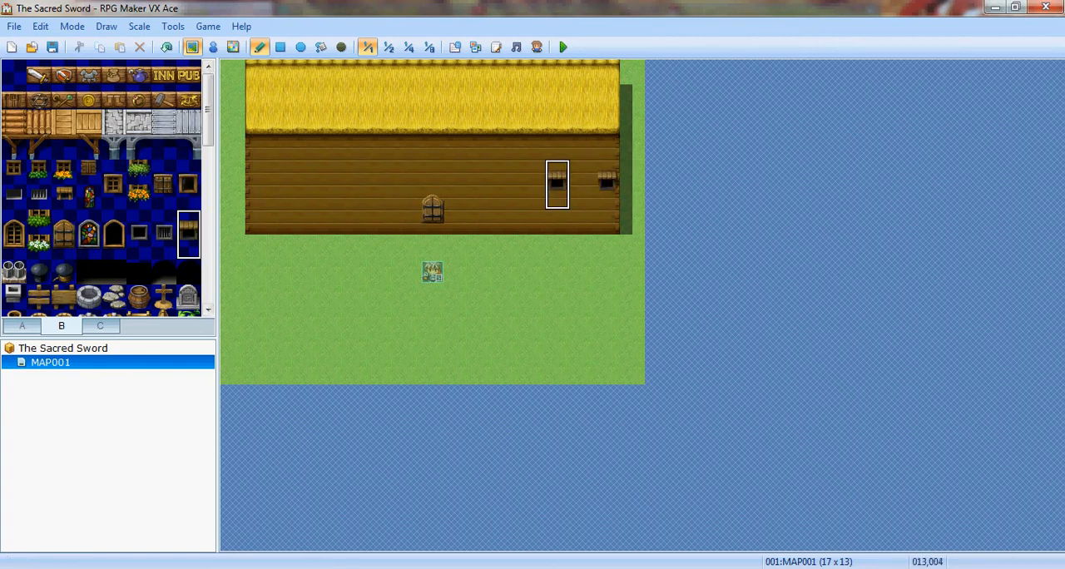
click(507, 172)
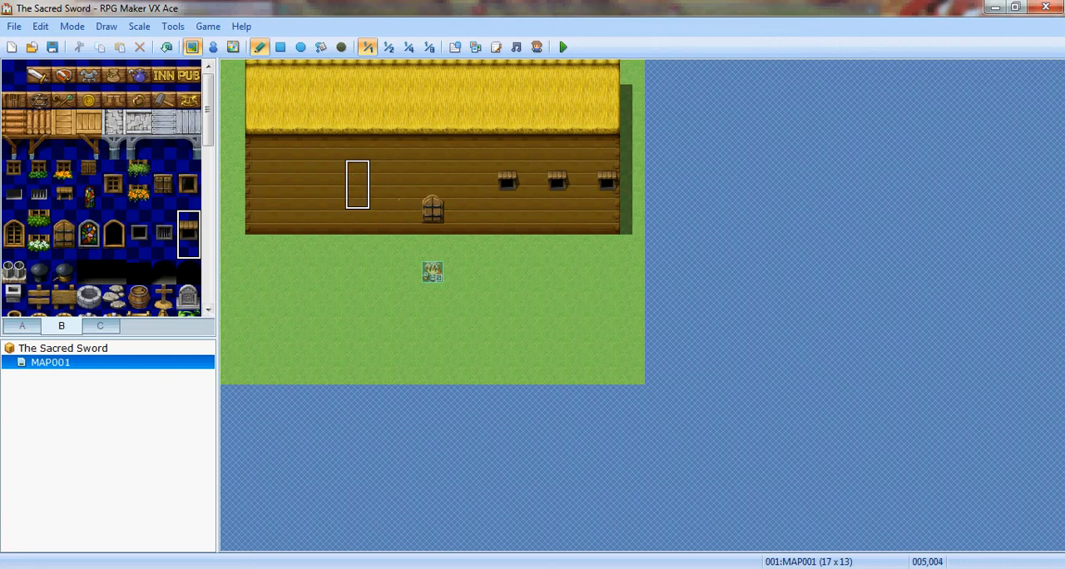
click(358, 175)
click(308, 175)
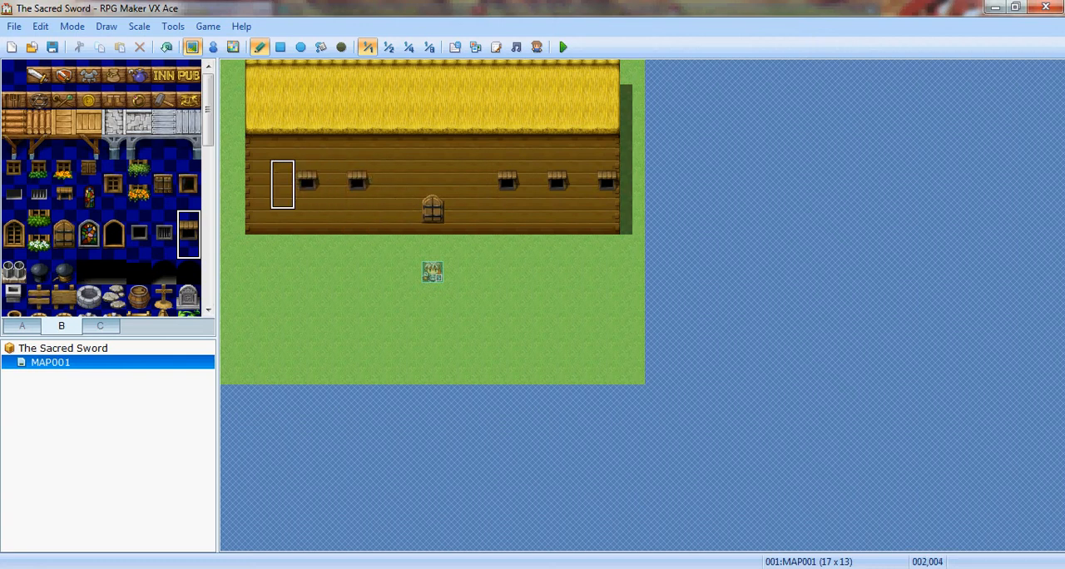
click(257, 178)
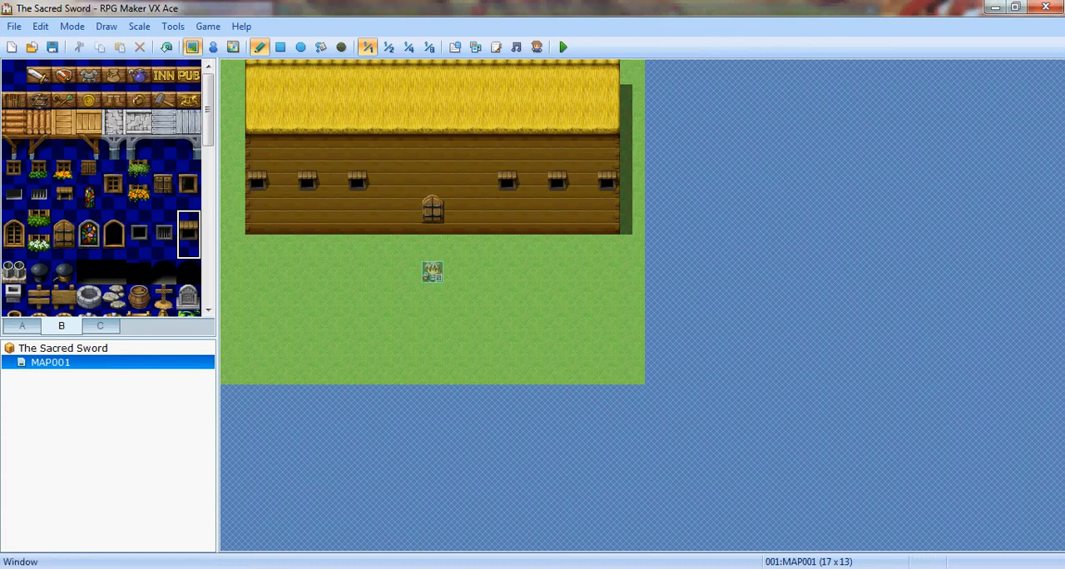
- Place six orange-flower windows, four in the wall's second row and two one row lower under the middle awnings
click(64, 172)
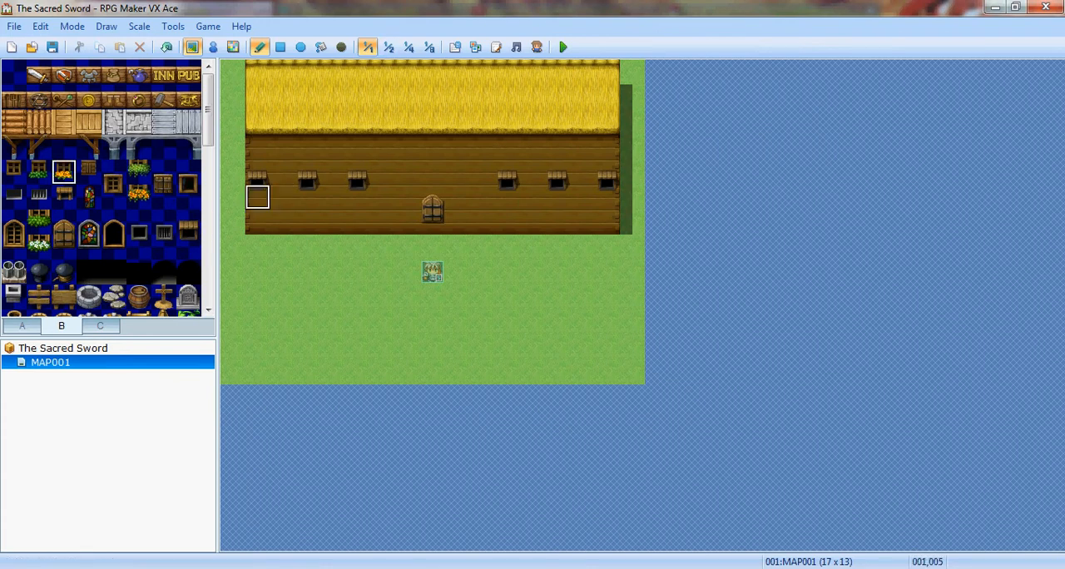
click(257, 172)
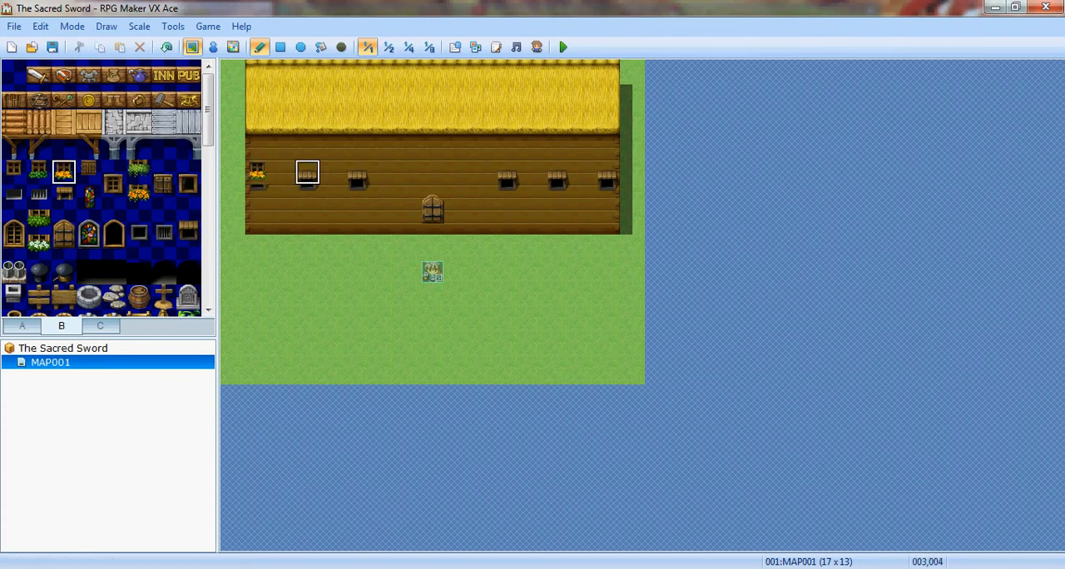
click(307, 197)
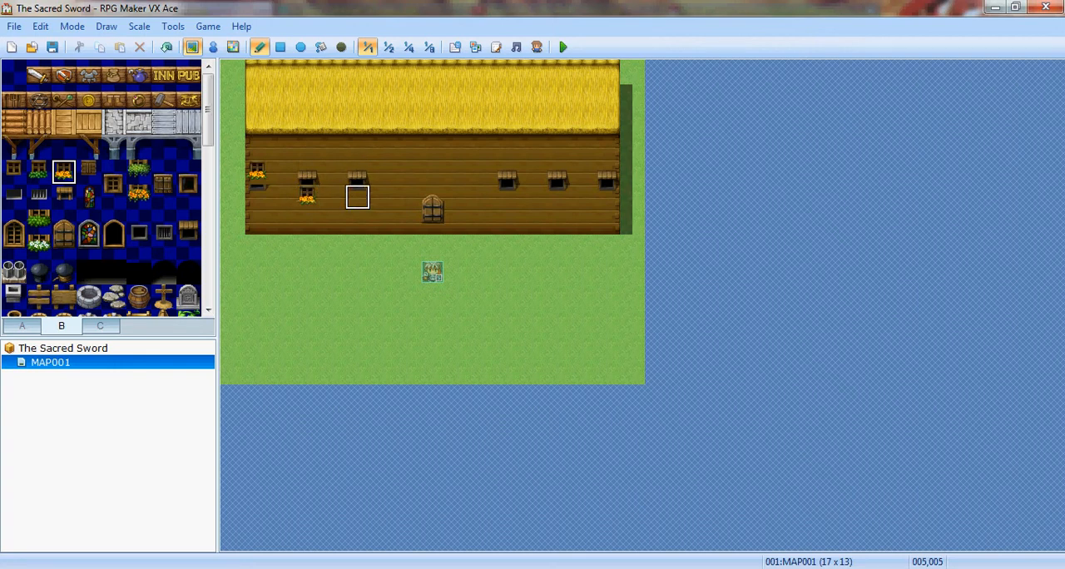
click(357, 172)
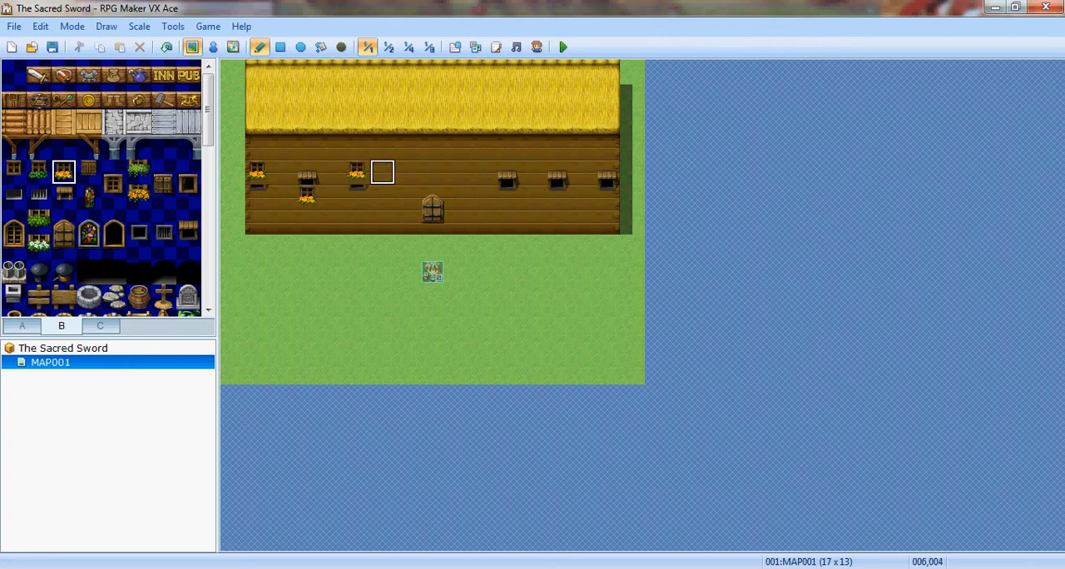
click(507, 172)
click(556, 197)
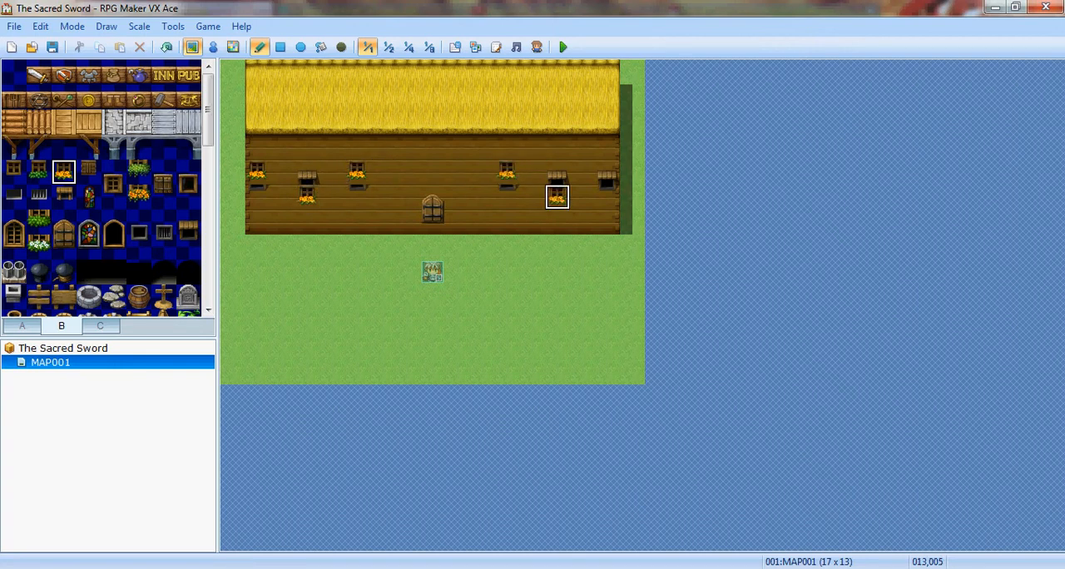
click(607, 172)
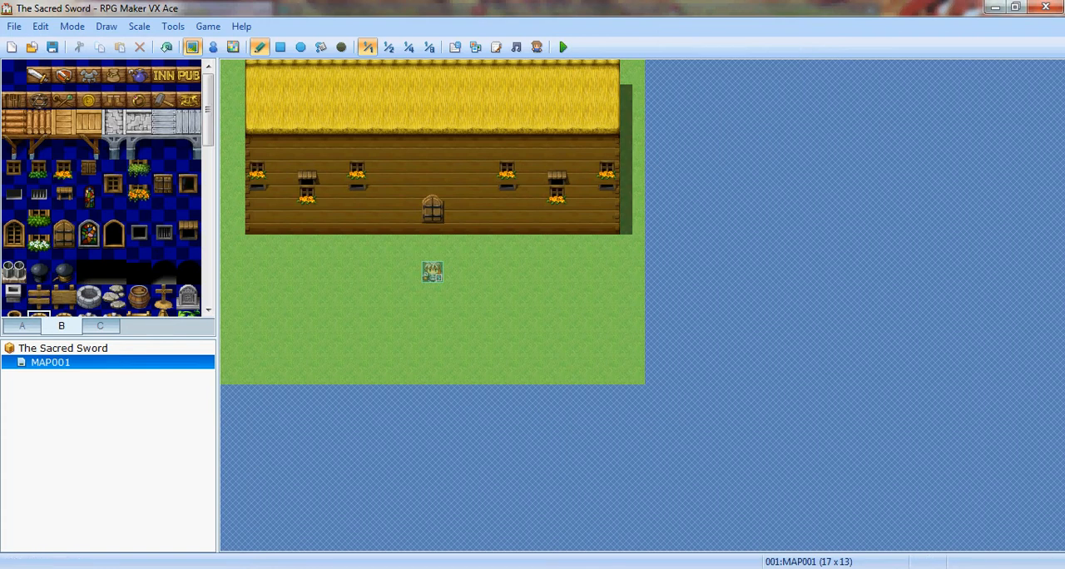
- Paint Outer Wall (Log) over the leftover awning window pieces, keeping the orange-flower windows
click(21, 325)
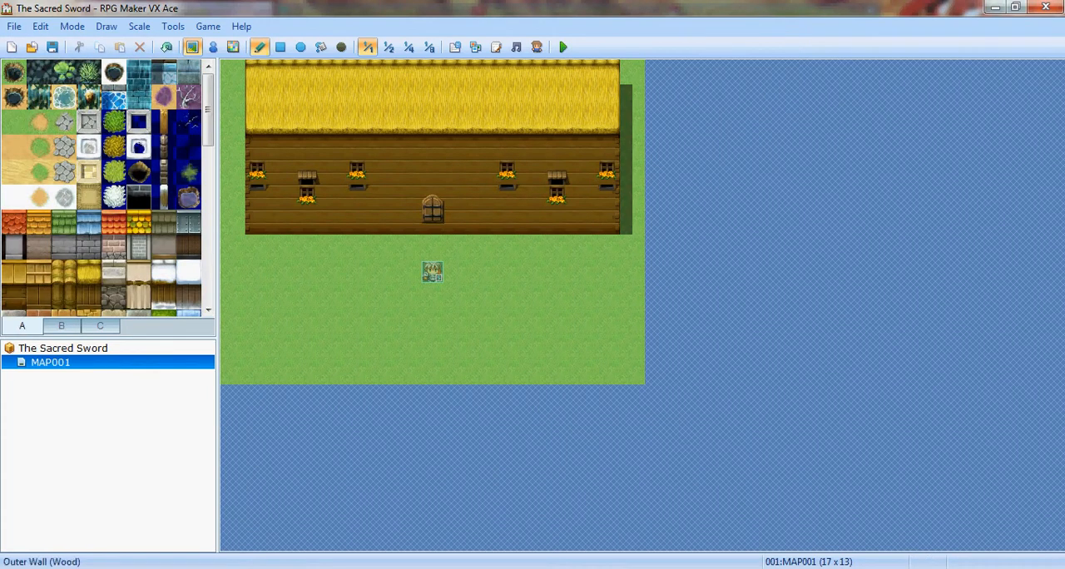
click(13, 297)
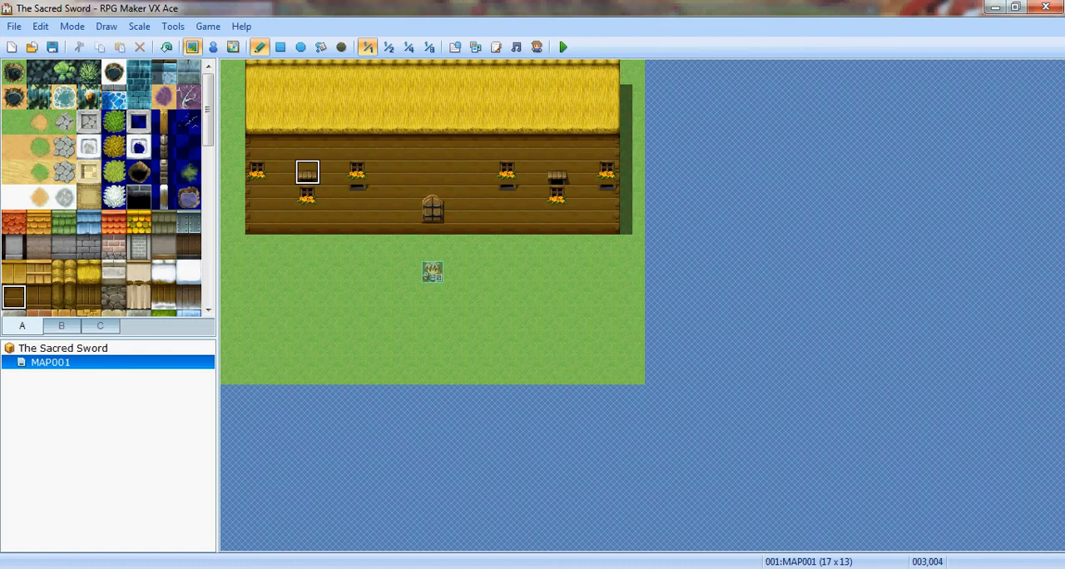
click(307, 172)
drag(357, 197, 507, 198)
click(557, 171)
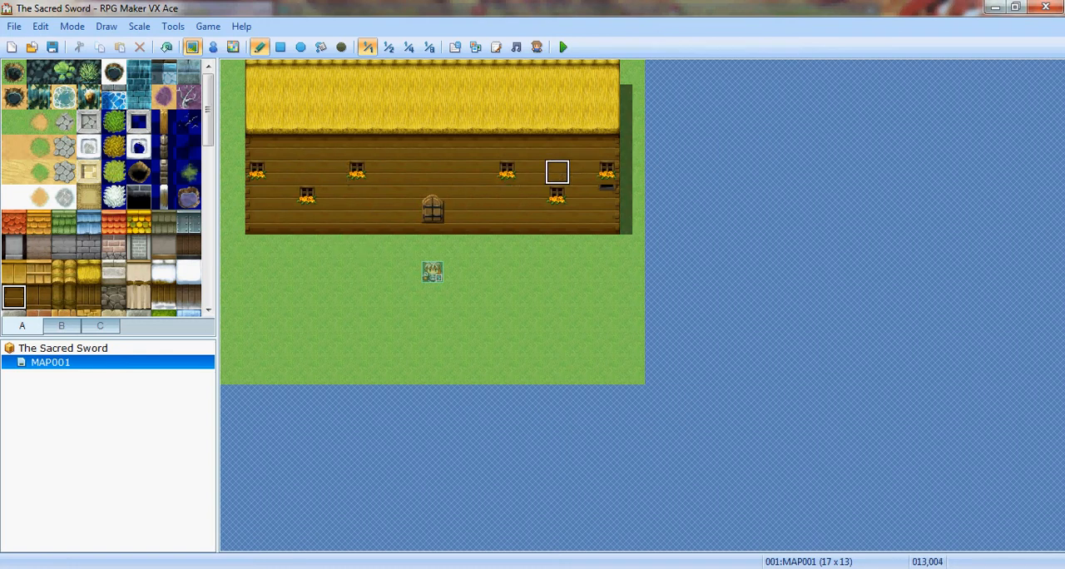
click(607, 197)
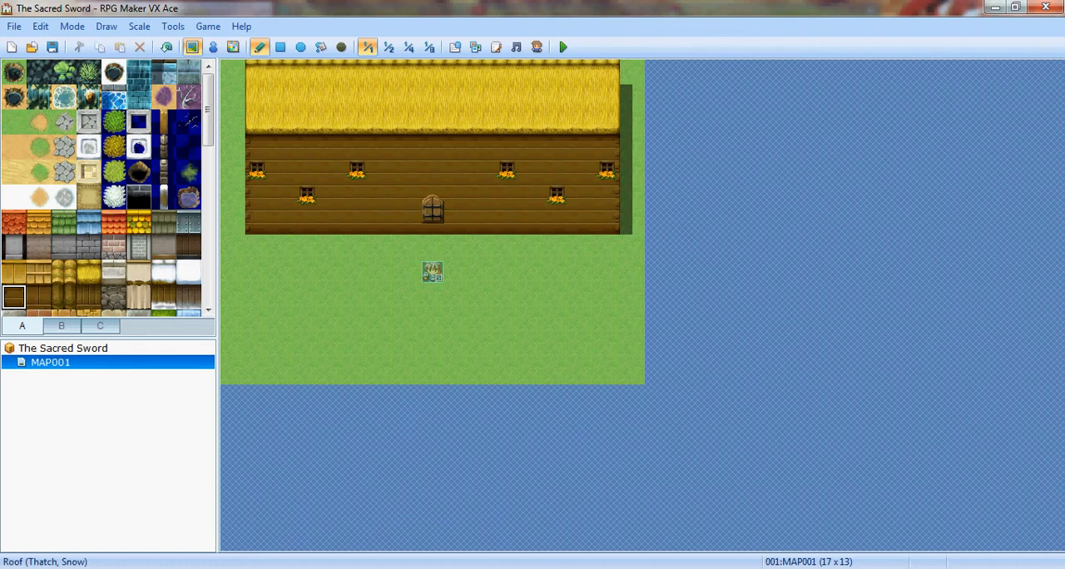
- Replace the two lower orange-flower windows with the green-plant window, one on each side of the door
click(61, 325)
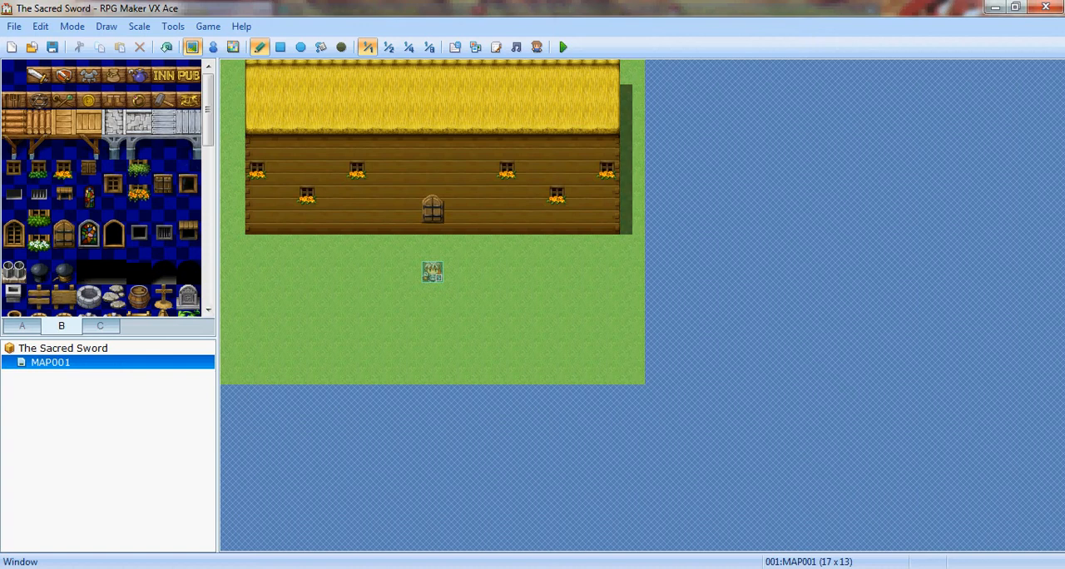
click(39, 221)
click(39, 171)
click(307, 196)
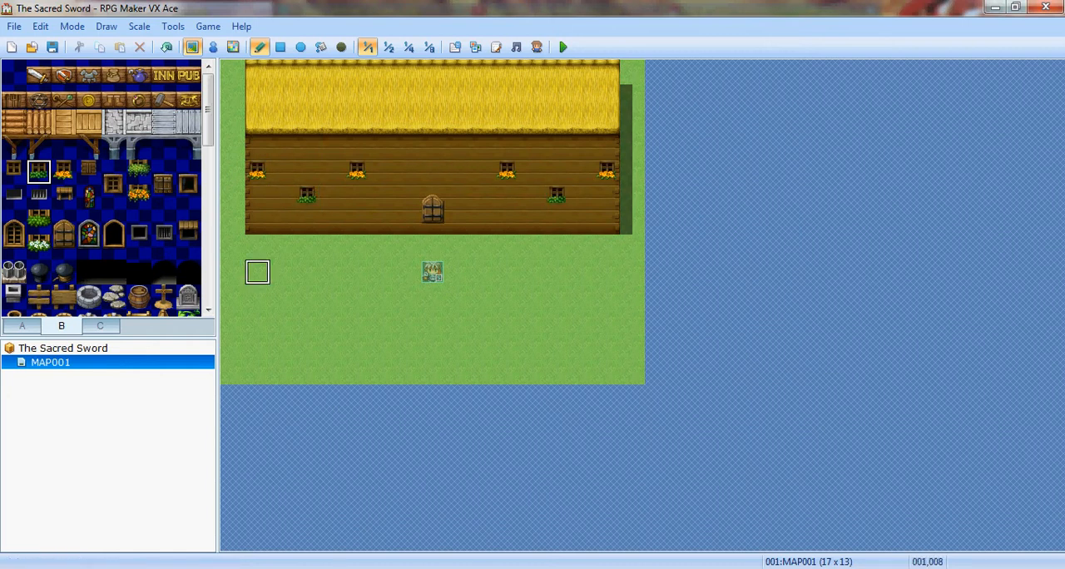
- Place a blank wooden sign on the grass along the front wall, two tiles right of the door column
drag(208, 116, 208, 116)
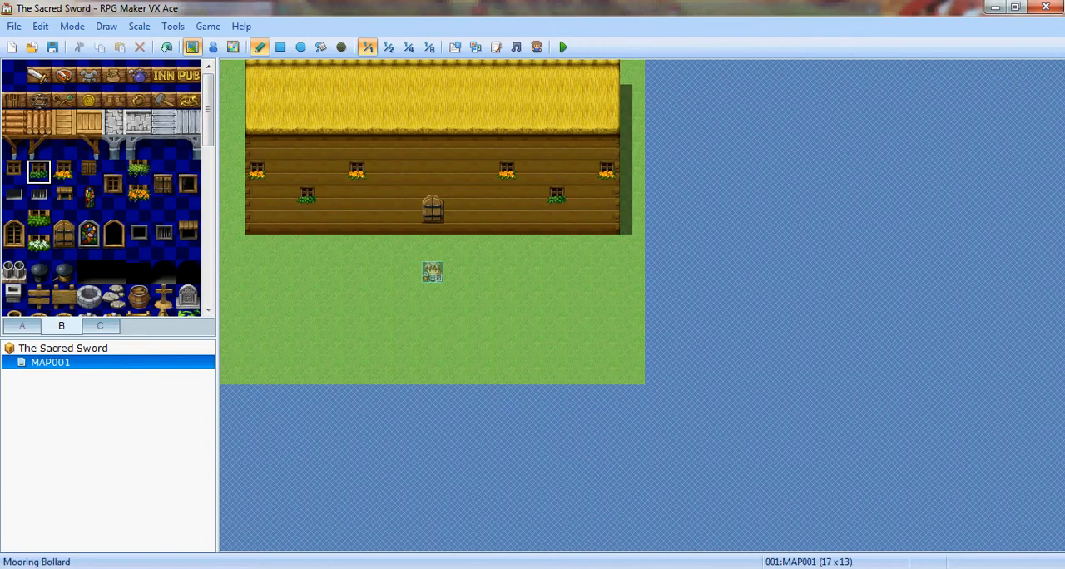
click(63, 297)
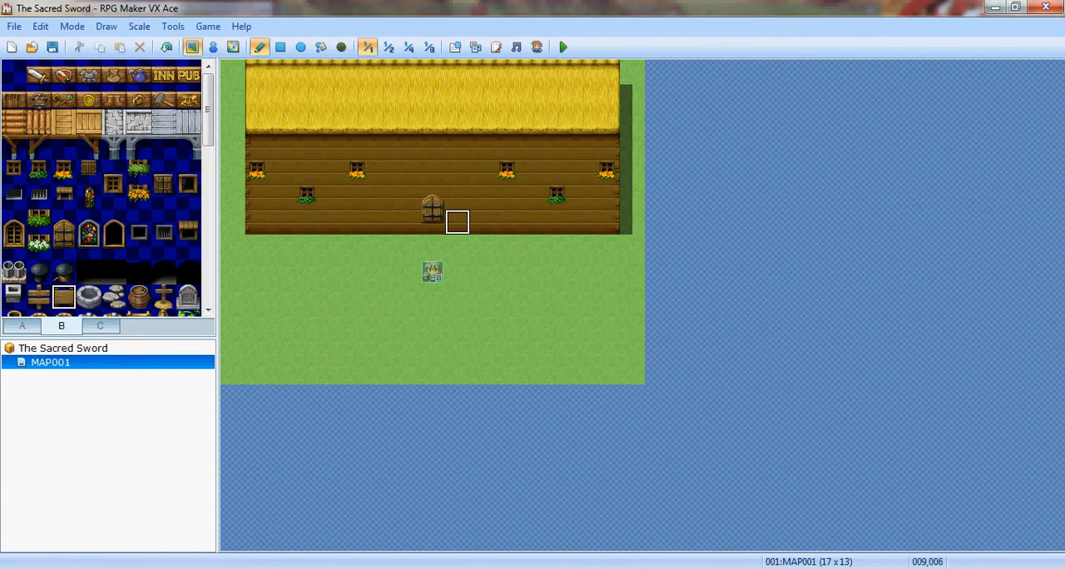
click(482, 246)
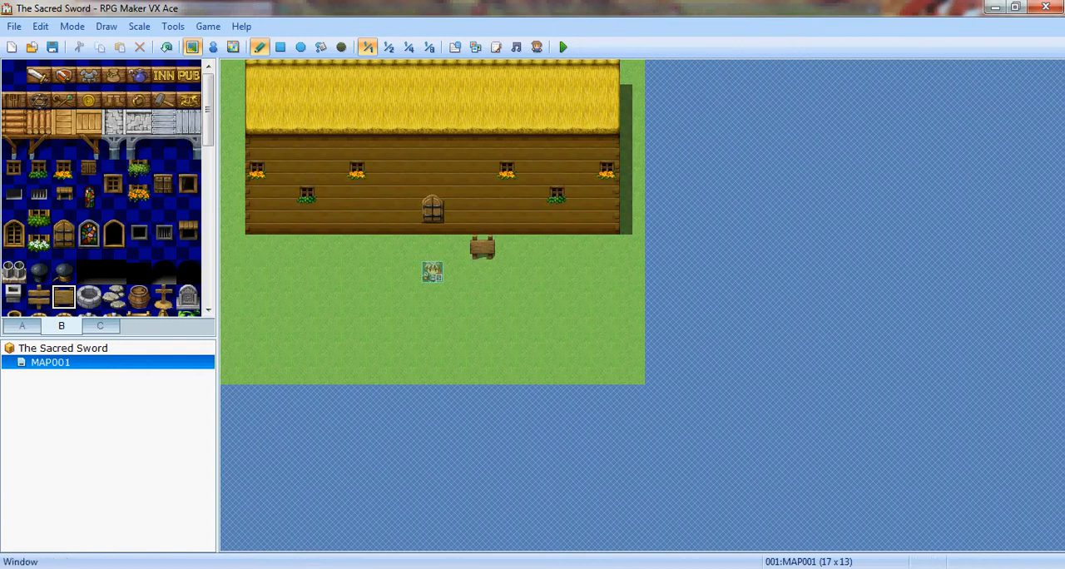
- Lay a straight line of stepping stones from below the door down to the map's bottom edge
click(113, 296)
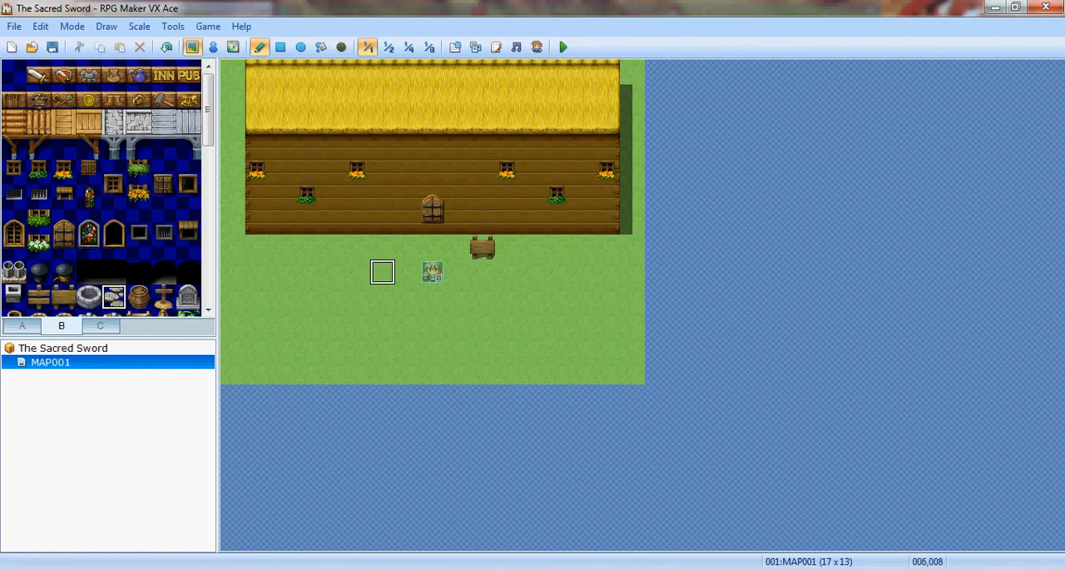
click(432, 247)
drag(433, 272, 433, 372)
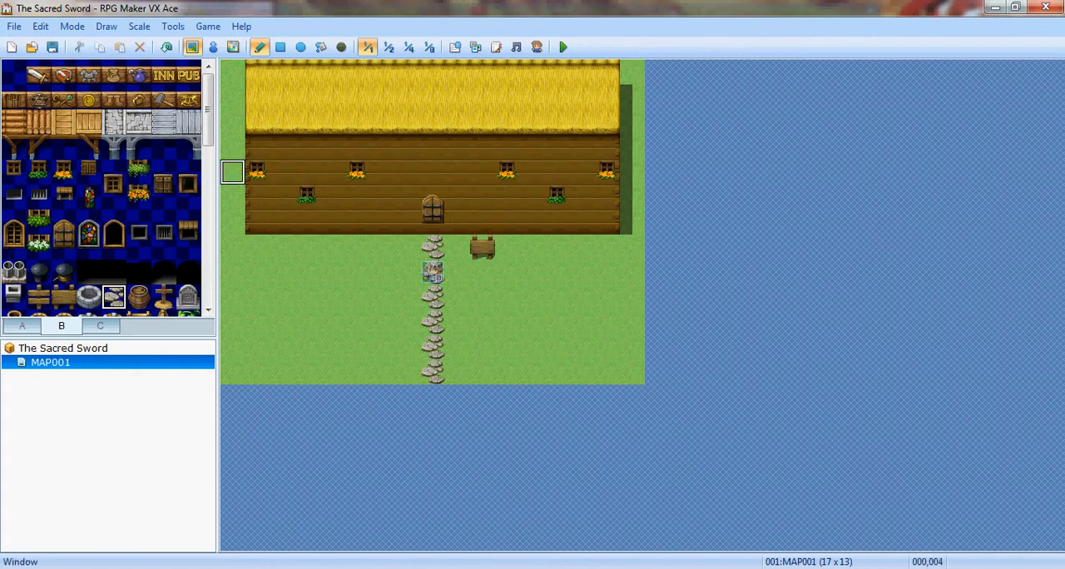
- Paint a winding dirt path, mostly two tiles wide, from the house front to the map's bottom edge
click(22, 325)
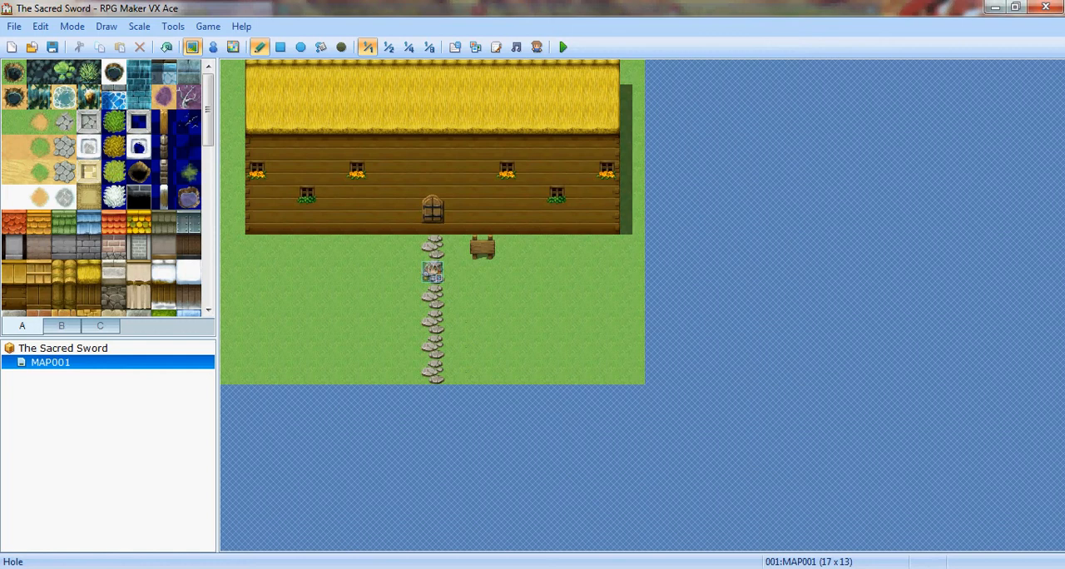
click(39, 121)
mouse_move(433, 247)
mouse_down()
mouse_move(432, 372)
mouse_move(407, 297)
mouse_move(507, 297)
mouse_move(433, 372)
mouse_move(507, 321)
mouse_up()
mouse_move(507, 322)
mouse_down()
mouse_move(432, 372)
mouse_move(457, 346)
mouse_move(432, 247)
mouse_up()
key(ctrl+z)
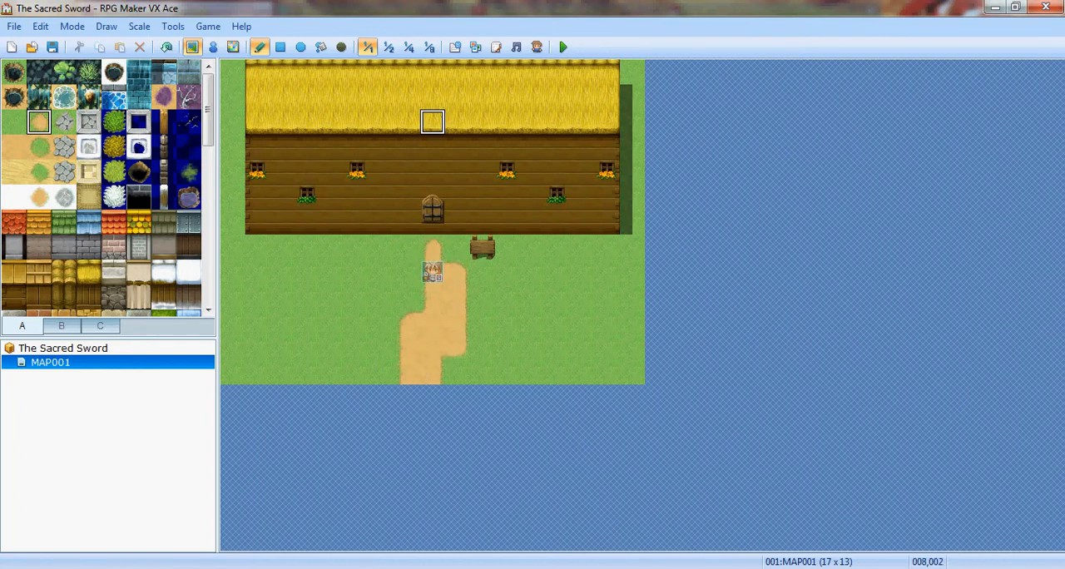
click(458, 247)
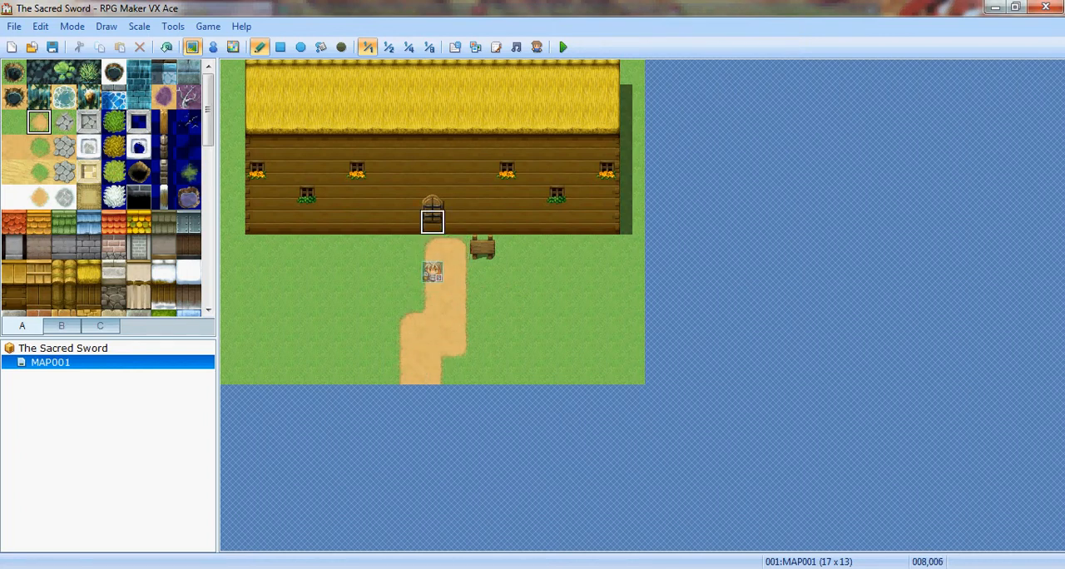
- Try extending the dirt into the wall's bottom row at the door, and repaint the two affected tiles with log wall
drag(432, 221, 458, 222)
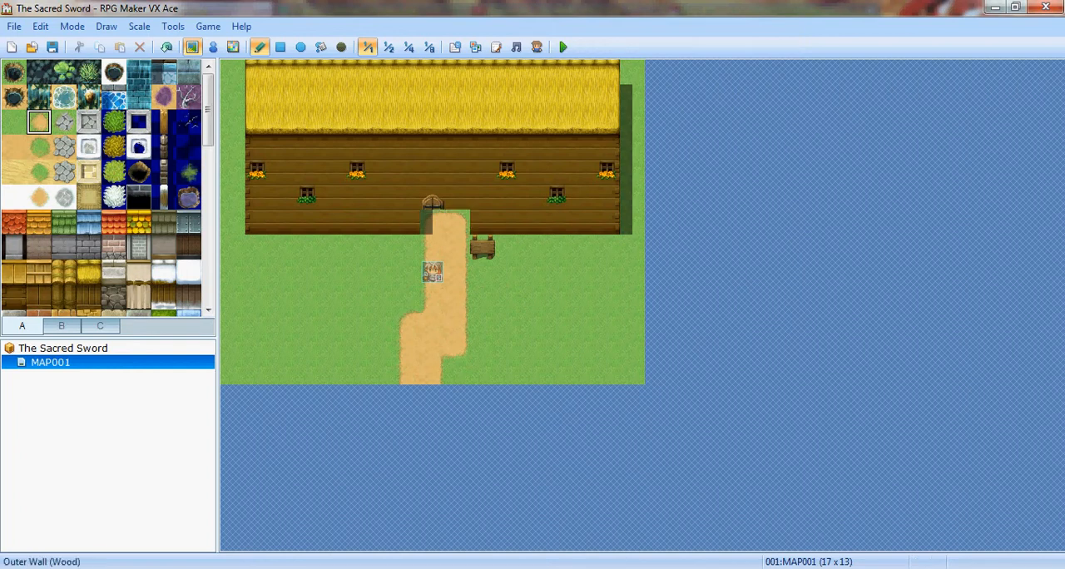
click(14, 296)
click(449, 221)
click(430, 222)
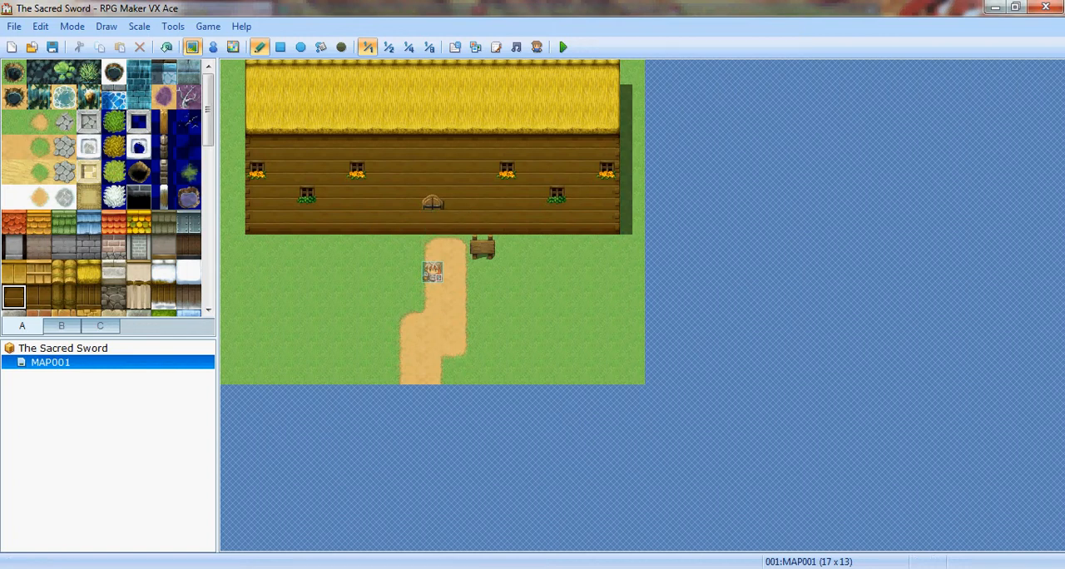
- Place the lower half of the wooden door back beneath its arched top
click(62, 326)
click(64, 246)
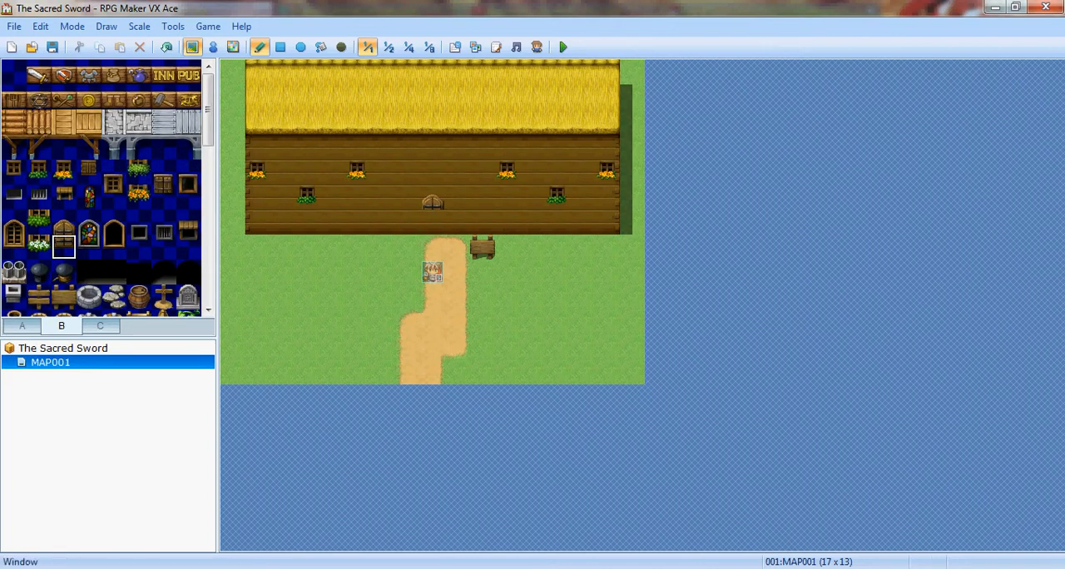
click(431, 221)
- Draw a wooden fence around the yard left of the path, and paint meadow over the extra inner posts
click(22, 326)
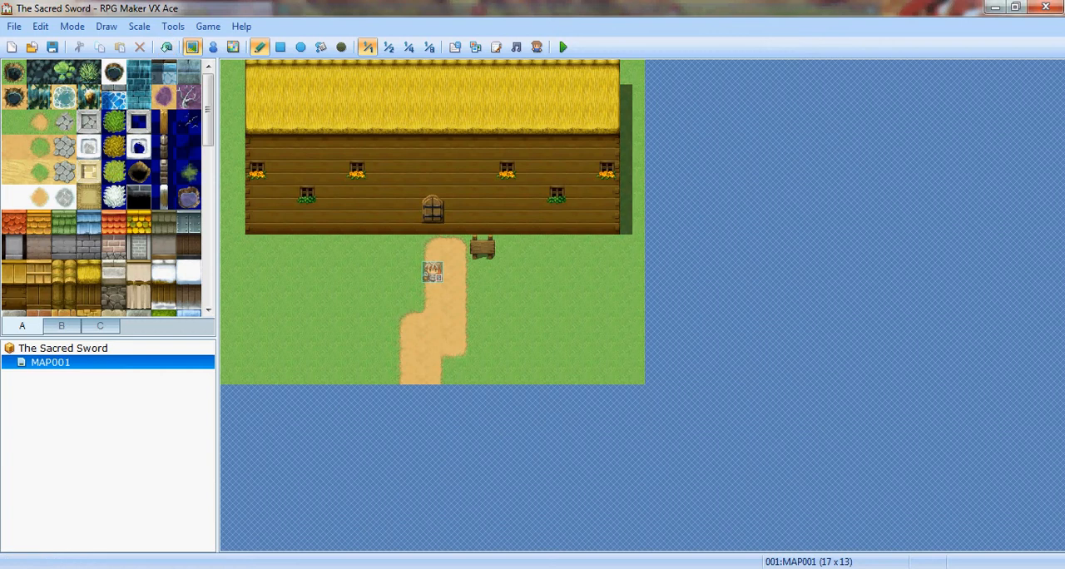
click(114, 122)
click(164, 123)
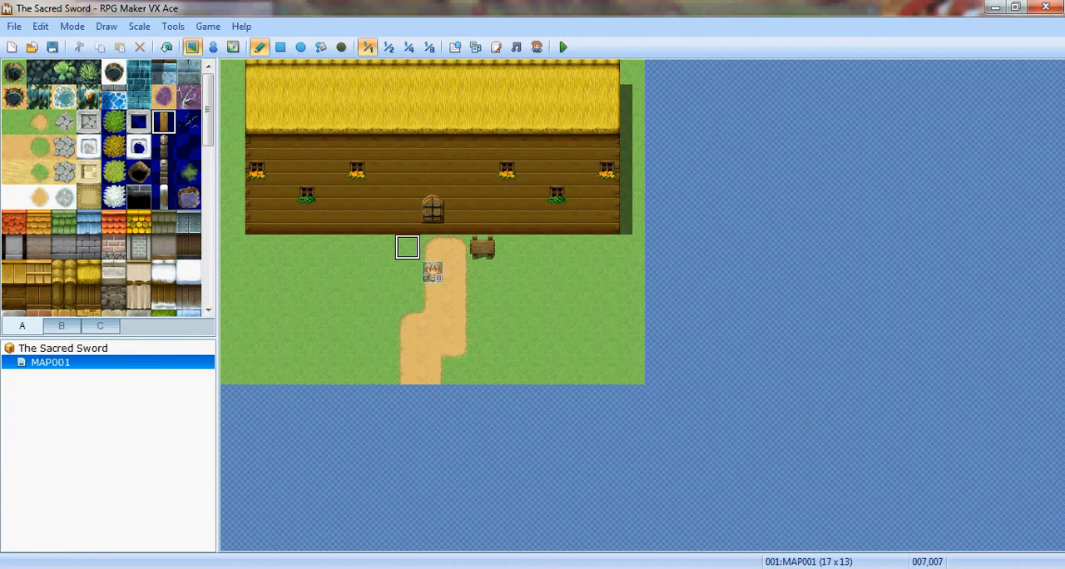
mouse_move(381, 247)
mouse_down()
mouse_move(381, 324)
mouse_move(357, 347)
mouse_move(357, 374)
mouse_up()
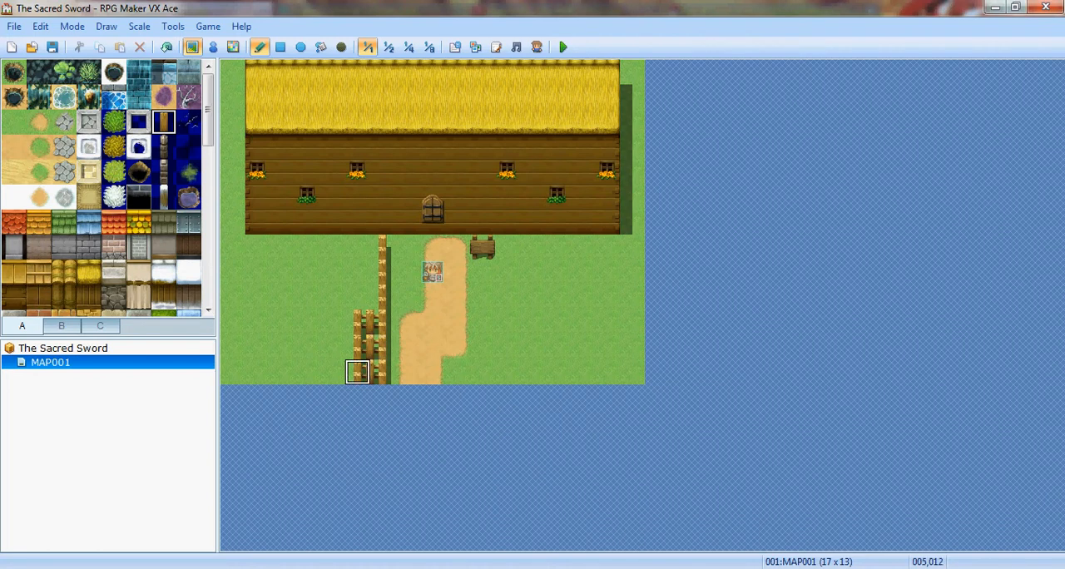
mouse_move(354, 371)
mouse_down()
mouse_move(283, 386)
mouse_move(233, 372)
mouse_move(233, 215)
mouse_up()
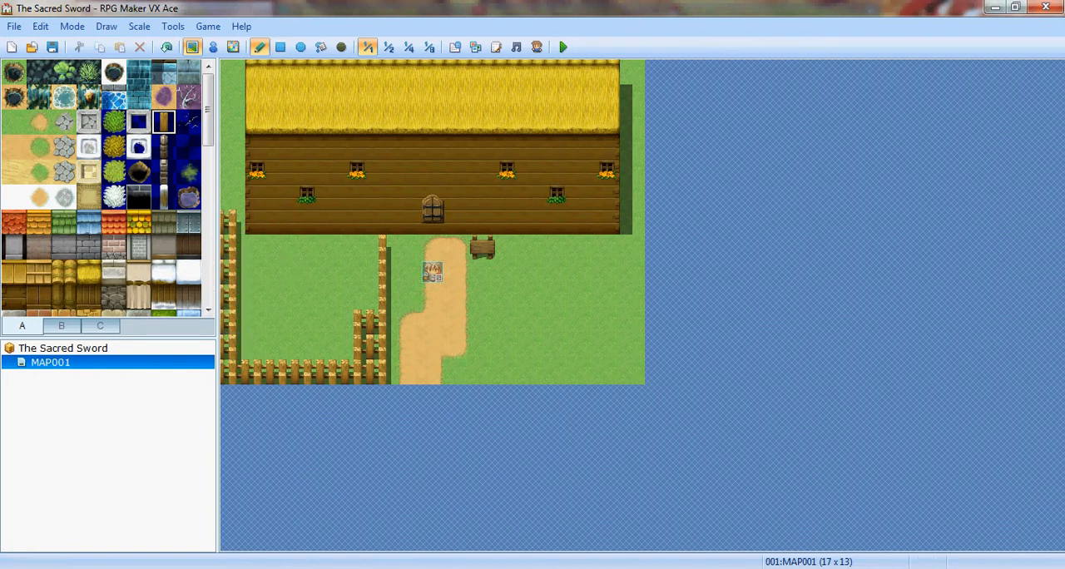
click(14, 122)
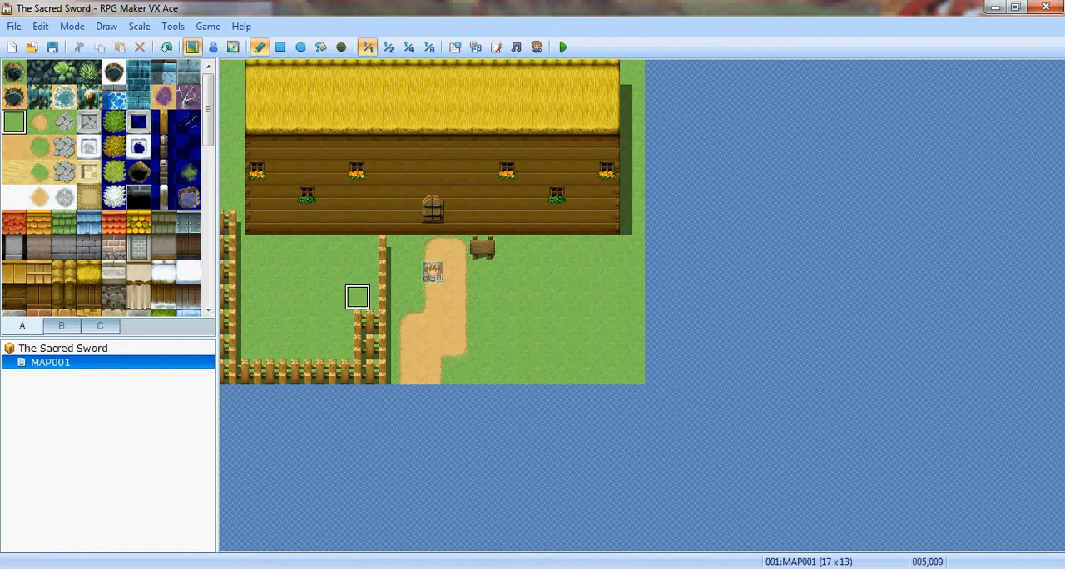
drag(357, 297, 358, 350)
- Select the red flower tile for planting in the fenced yard
click(61, 326)
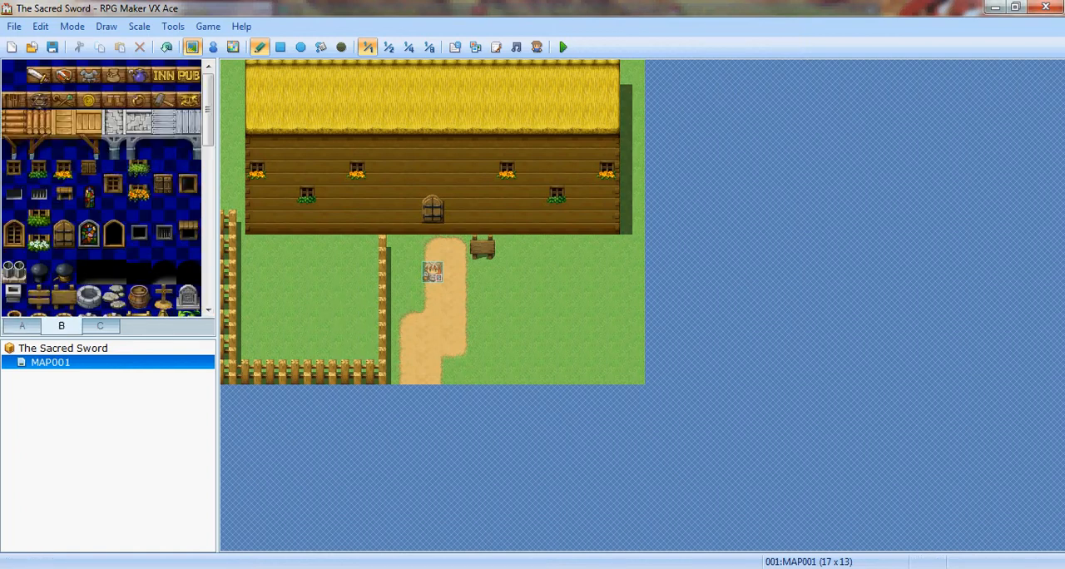
scroll(102, 187, down, 3)
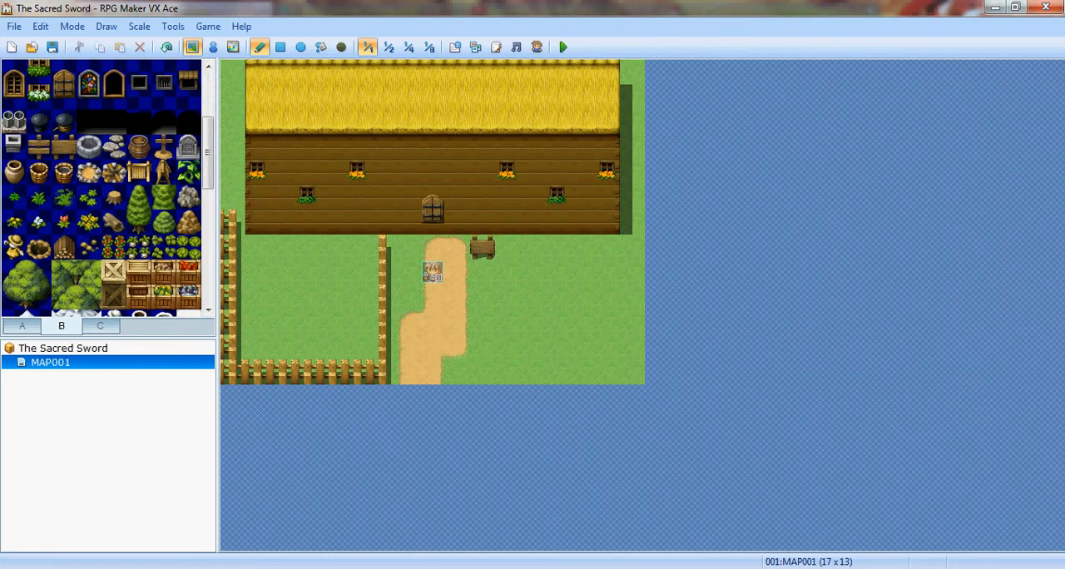
click(64, 221)
click(307, 246)
click(333, 246)
click(383, 271)
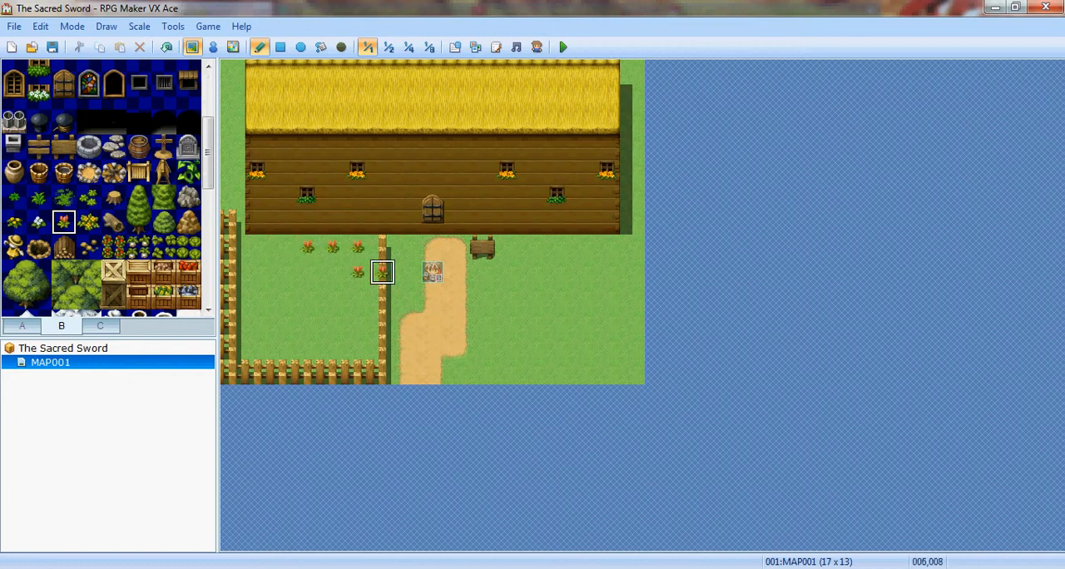
click(358, 271)
click(357, 246)
key(ctrl+z)
- Plant three red flowers in the fenced yard's upper-right corner, two along the wall and one below
click(333, 246)
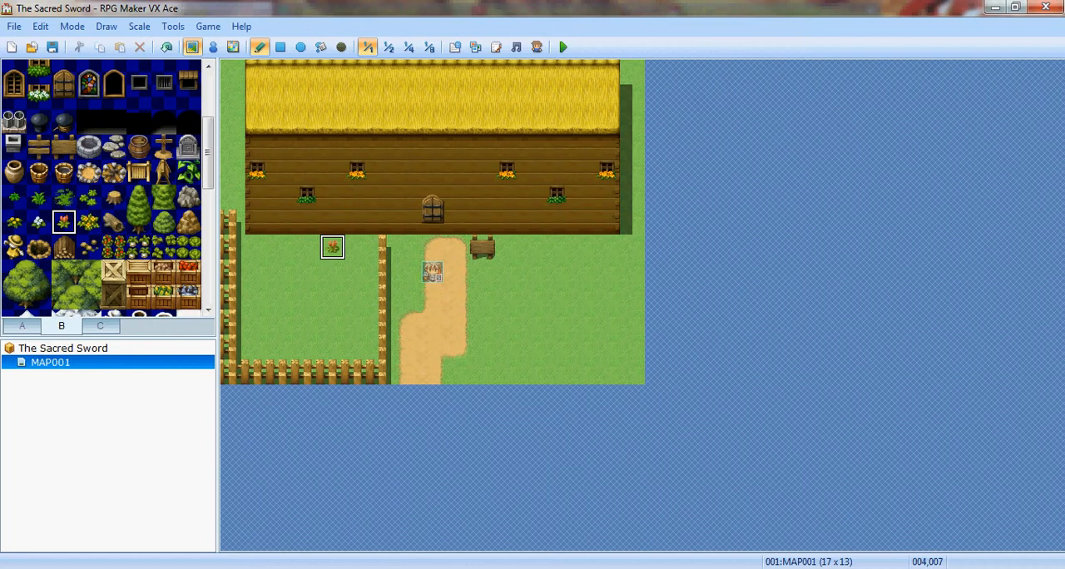
click(358, 246)
click(358, 271)
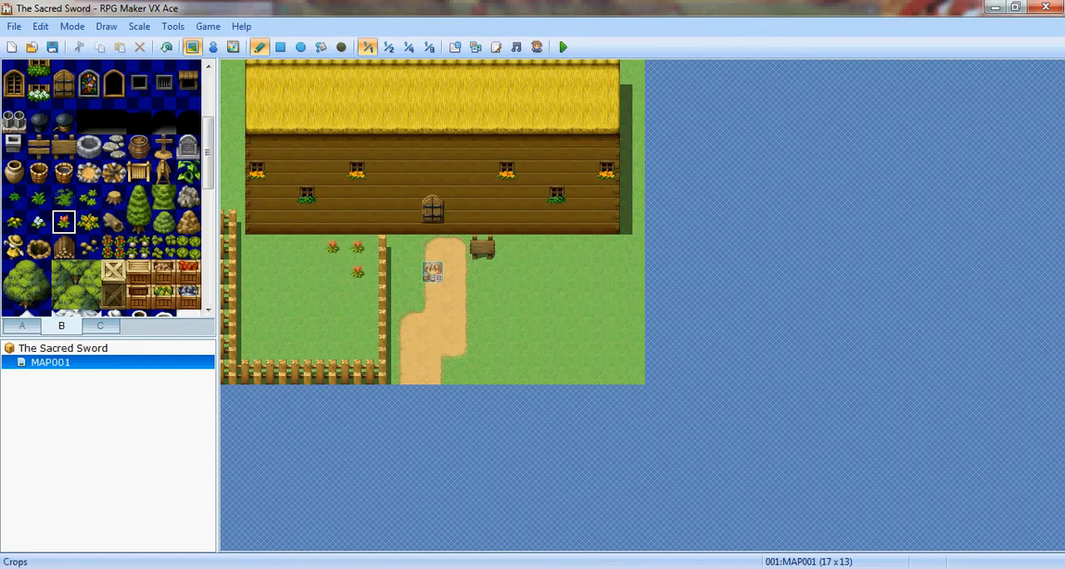
- Plant two crop tiles below the yard's red flowers, and place a hole in the yard's upper-left corner
click(163, 246)
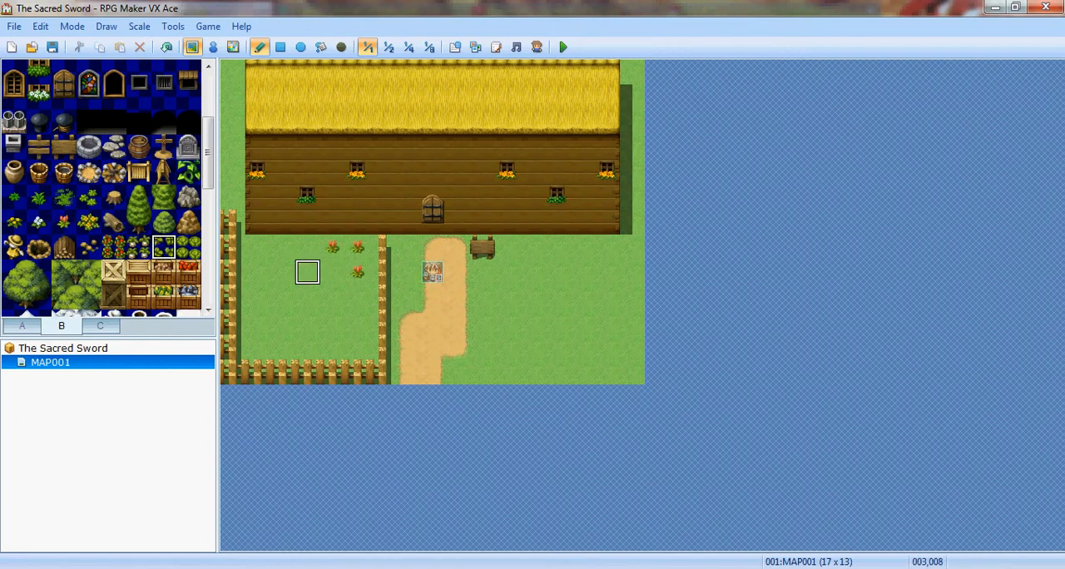
drag(357, 297, 358, 329)
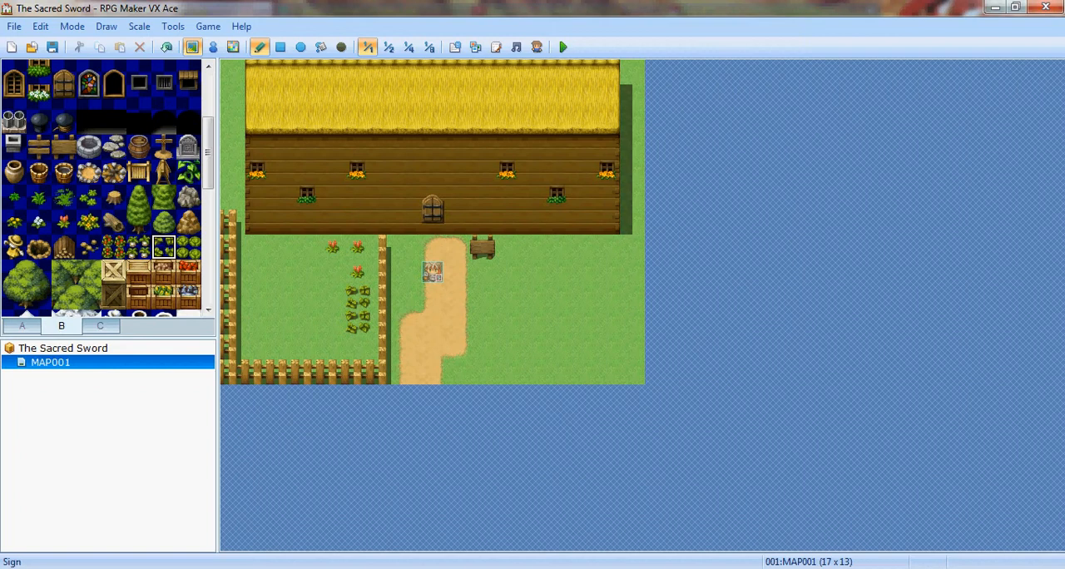
click(39, 246)
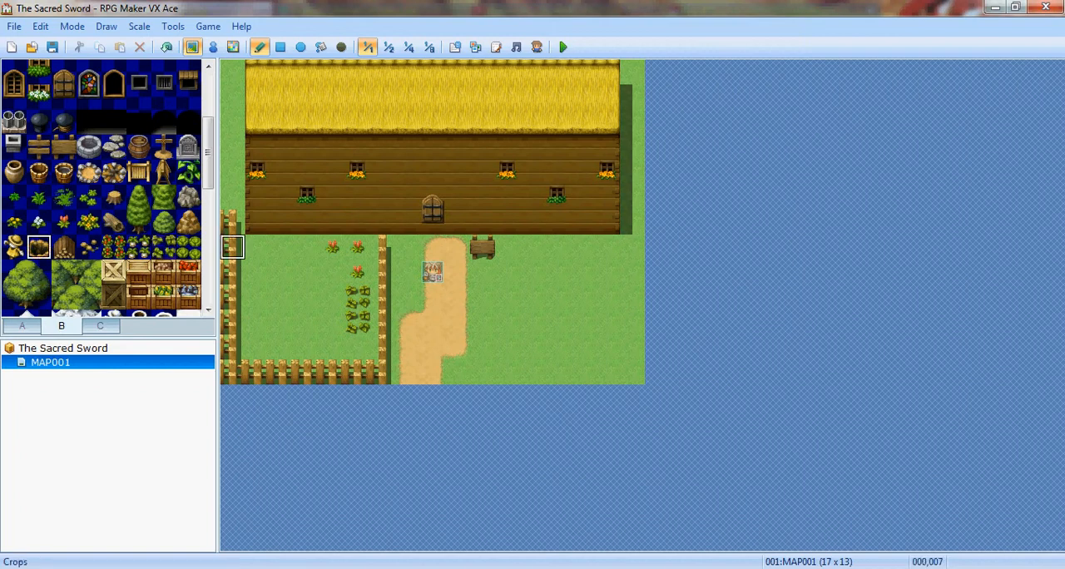
click(257, 247)
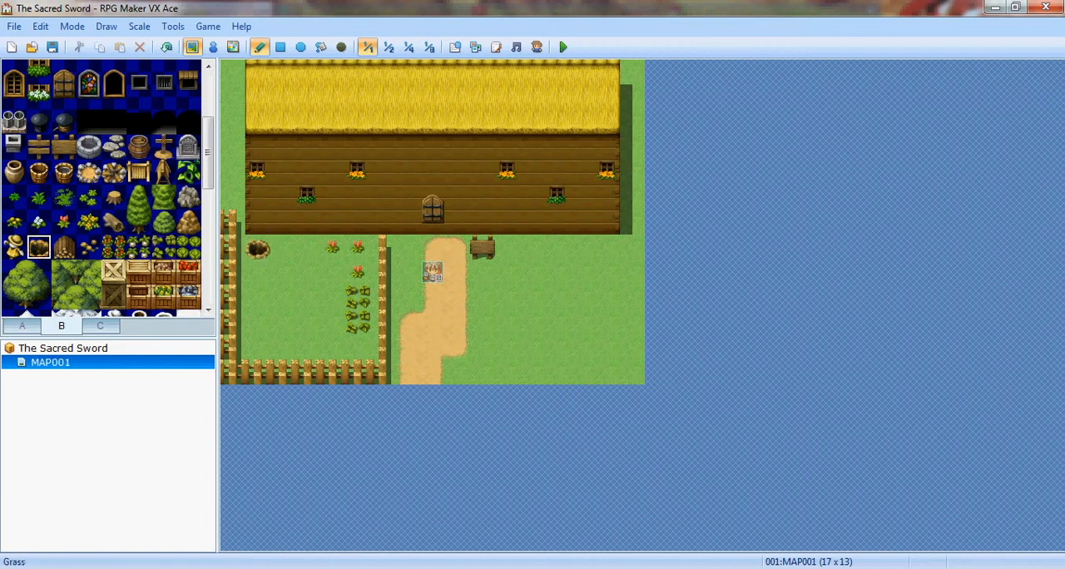
- Scatter four tree stumps over the grass near the map's right side, two of them stacked vertically
click(113, 196)
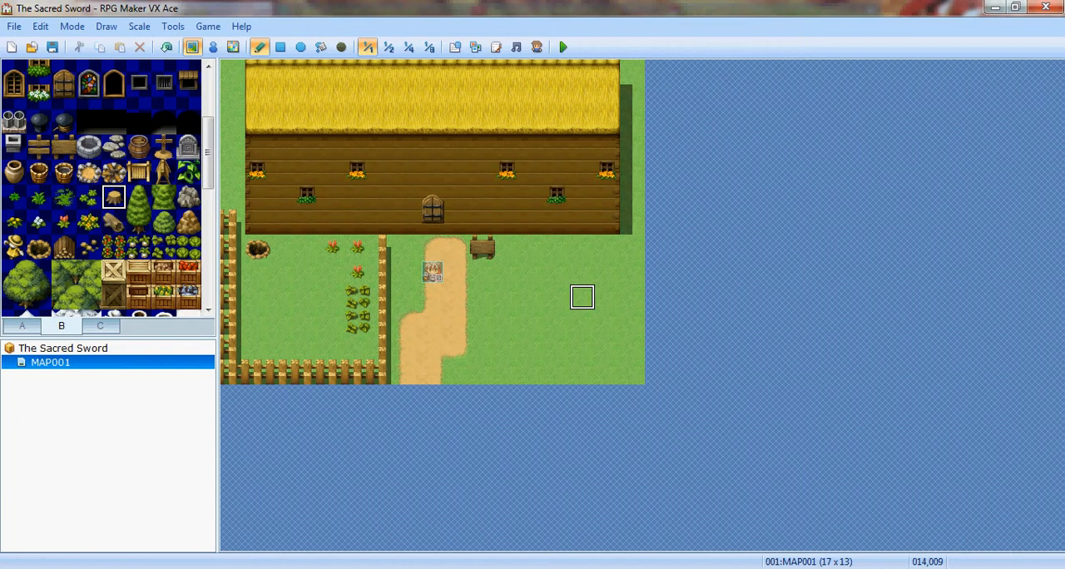
click(608, 272)
click(557, 322)
click(557, 348)
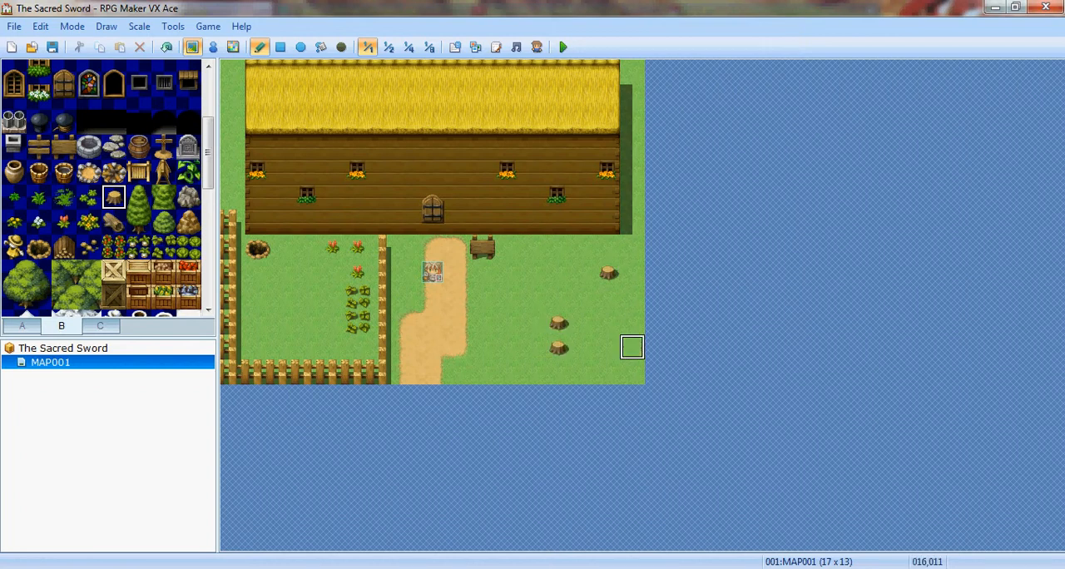
click(608, 372)
- Place a fallen log and a woodpile among the stumps, and a second woodpile at the map's right edge just below the house
click(113, 221)
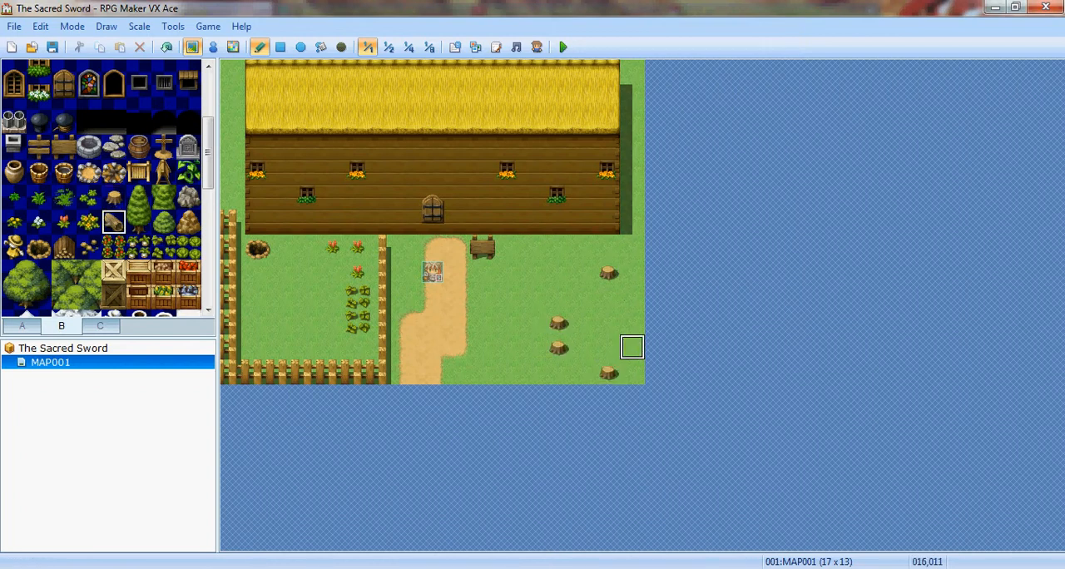
click(607, 323)
click(63, 247)
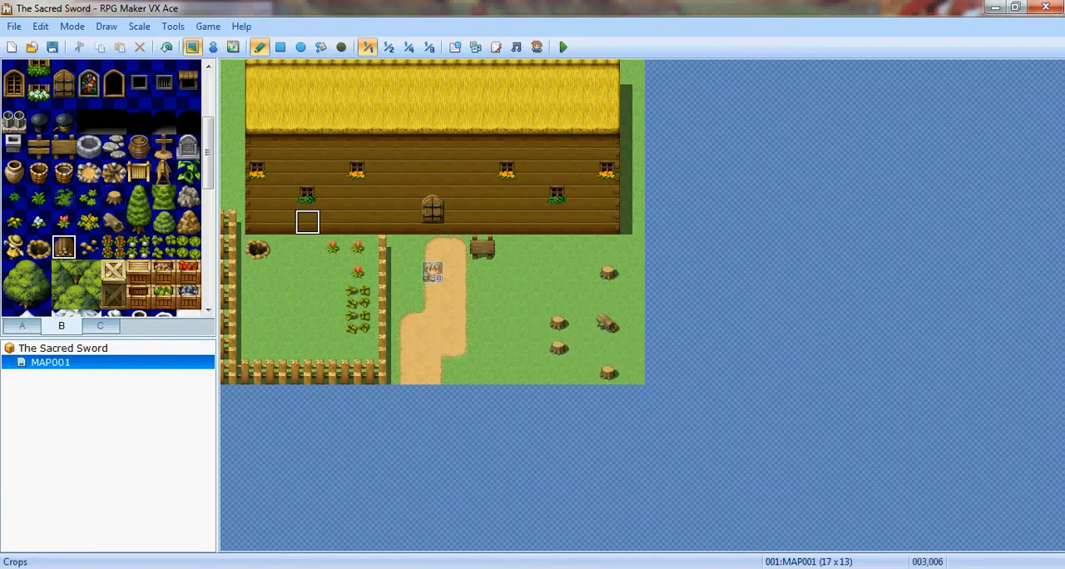
click(582, 297)
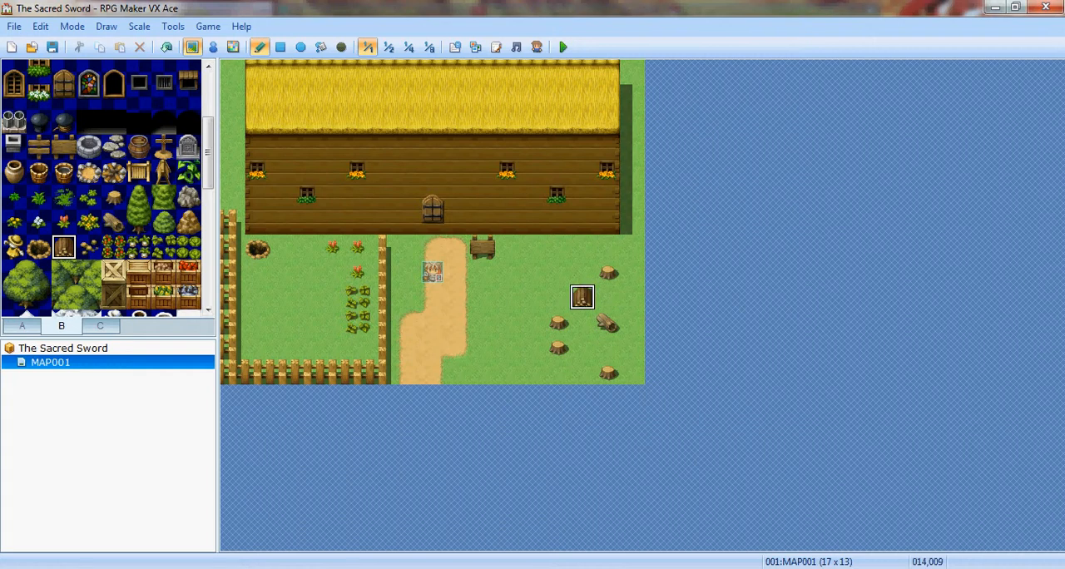
click(632, 247)
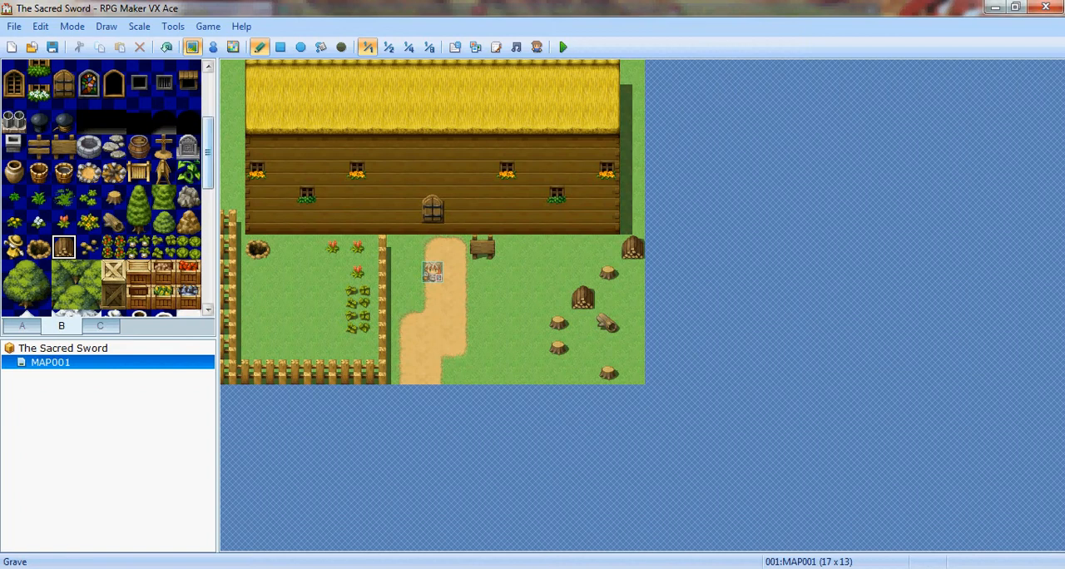
- Place a grave two tiles right of the sign, and surround it with eight red flowers beside and below it
click(188, 147)
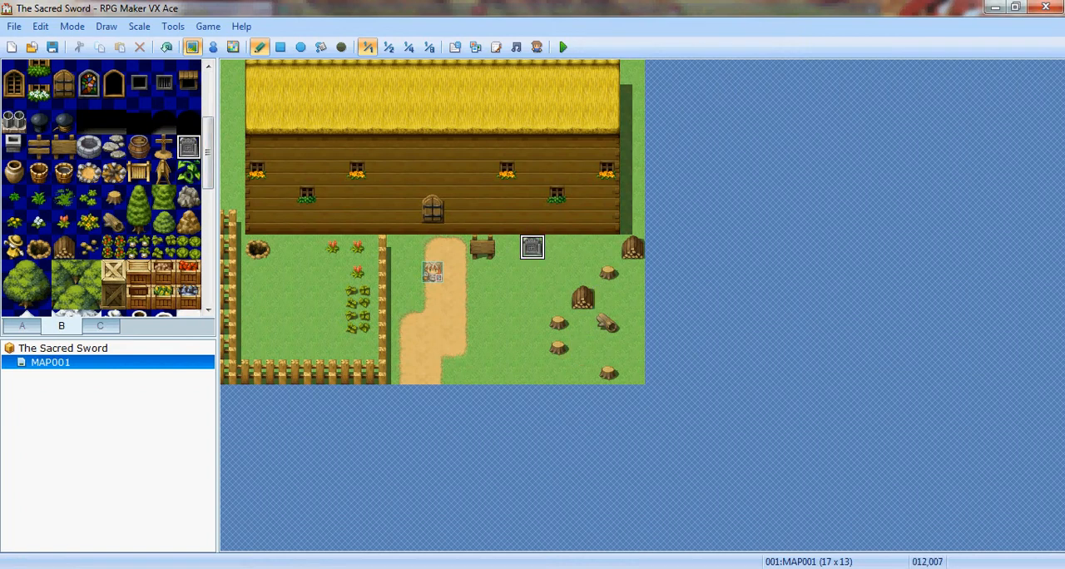
click(532, 247)
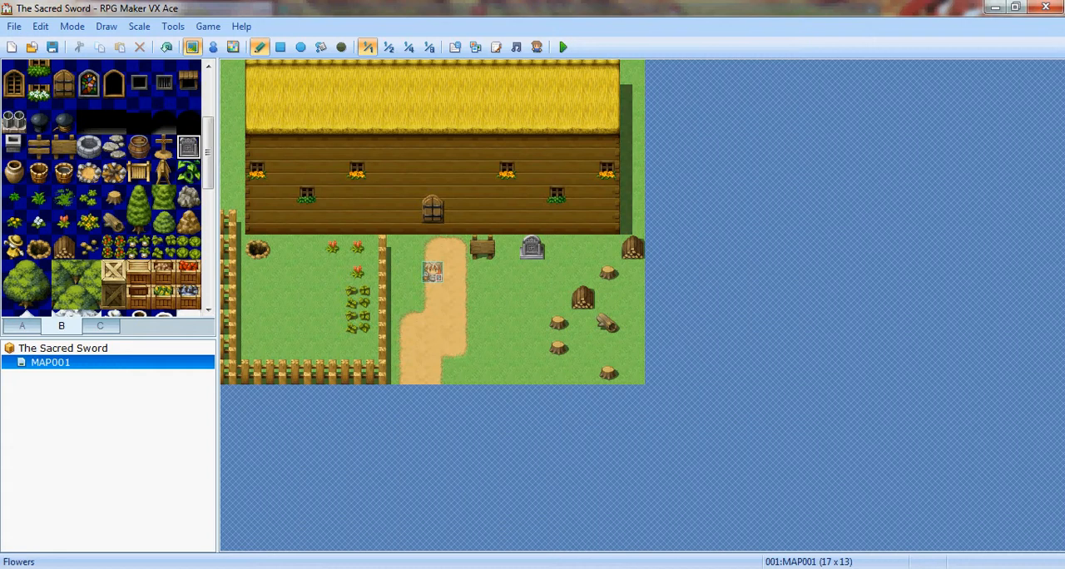
click(63, 222)
mouse_move(507, 247)
mouse_down()
mouse_move(533, 272)
mouse_move(557, 272)
mouse_move(532, 296)
mouse_move(557, 297)
mouse_move(507, 297)
mouse_up()
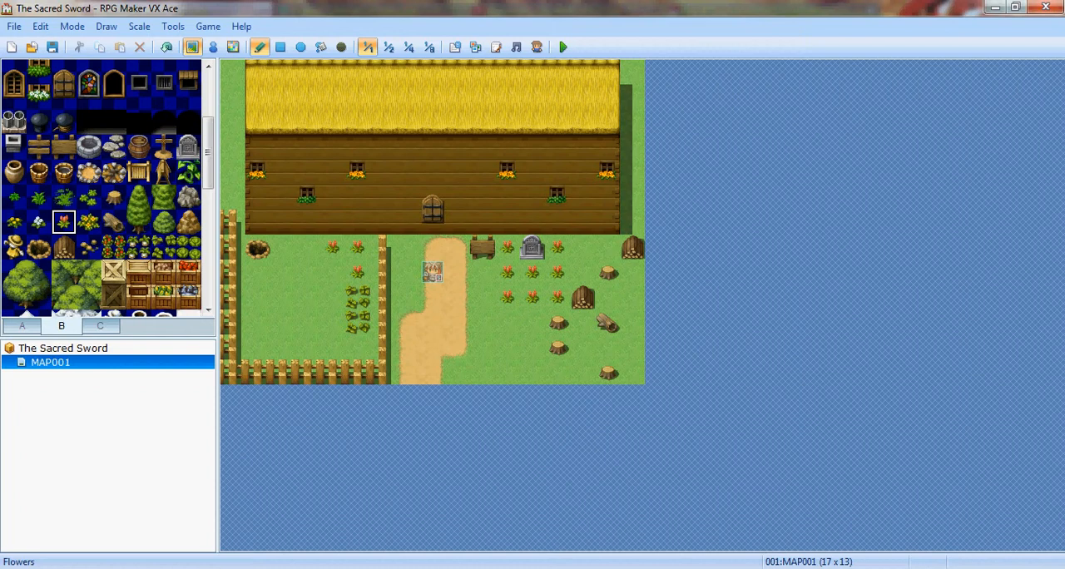
- Replace three of the red flowers around the grave with yellow ones: both ends of the middle row and the center of the bottom row
click(13, 222)
click(558, 272)
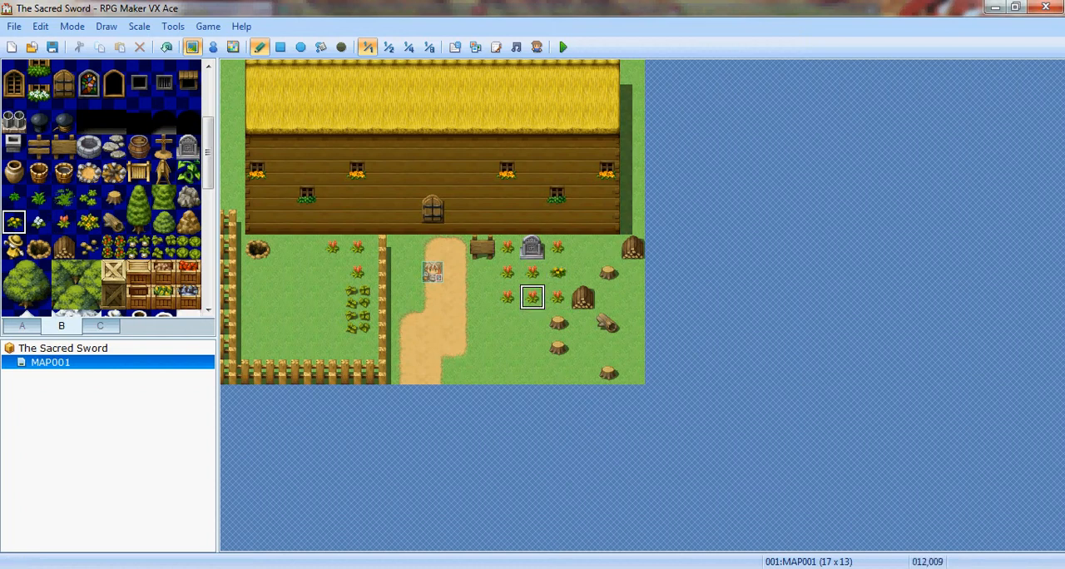
click(533, 297)
click(508, 272)
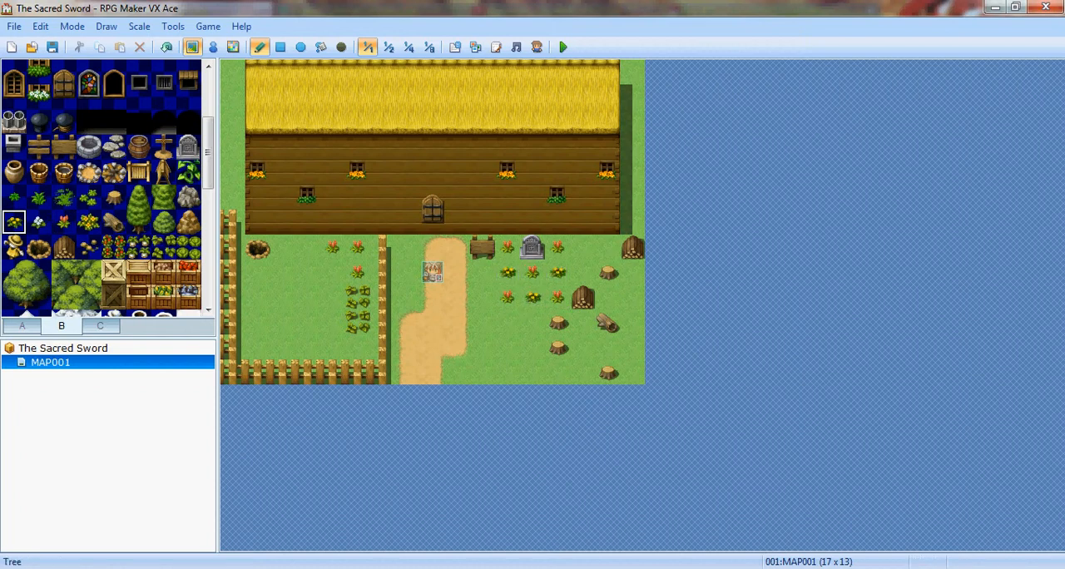
click(39, 197)
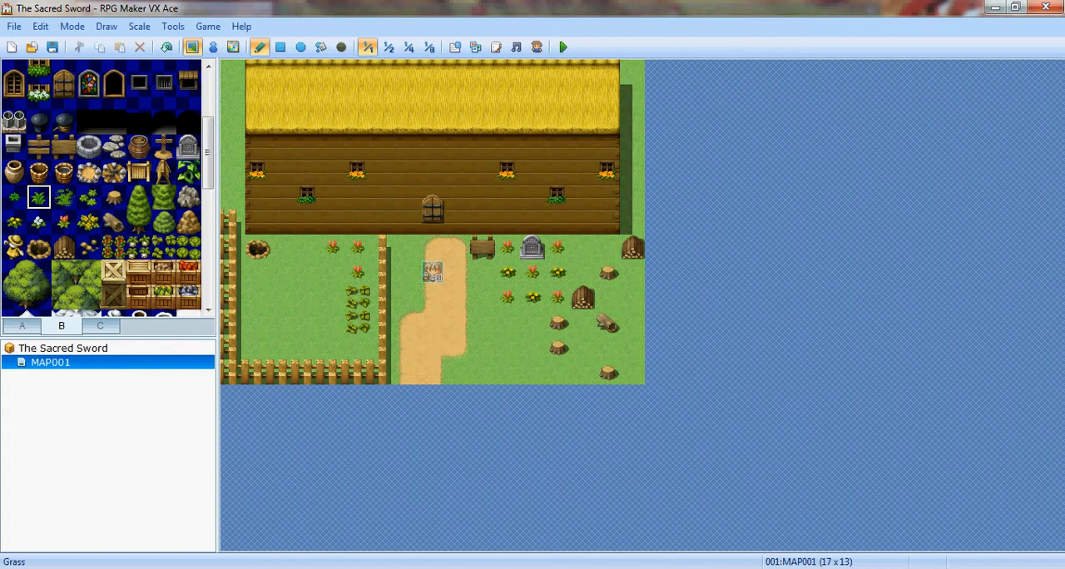
mouse_move(258, 322)
mouse_down()
mouse_move(283, 296)
mouse_move(283, 348)
mouse_move(258, 297)
mouse_up()
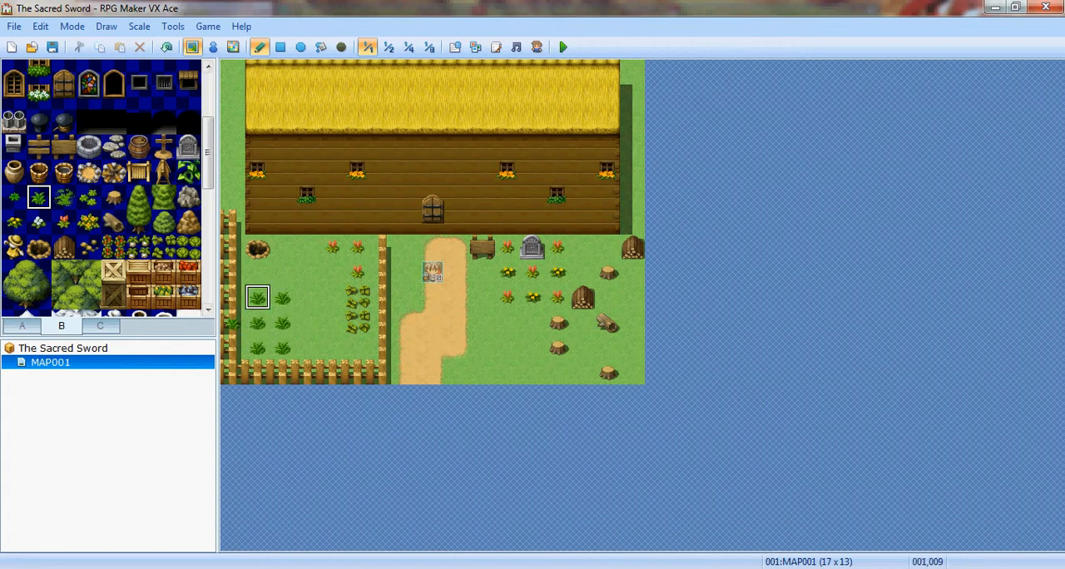
key(ctrl+z)
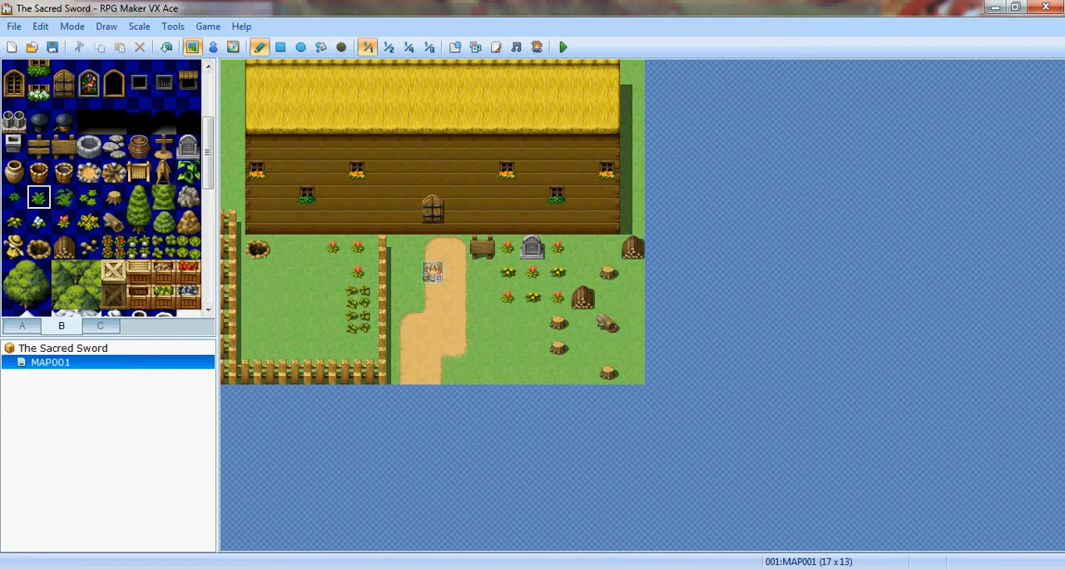
- Paint an irregular patch of green bush in the fenced yard, between the hole and the crops
click(22, 325)
click(114, 122)
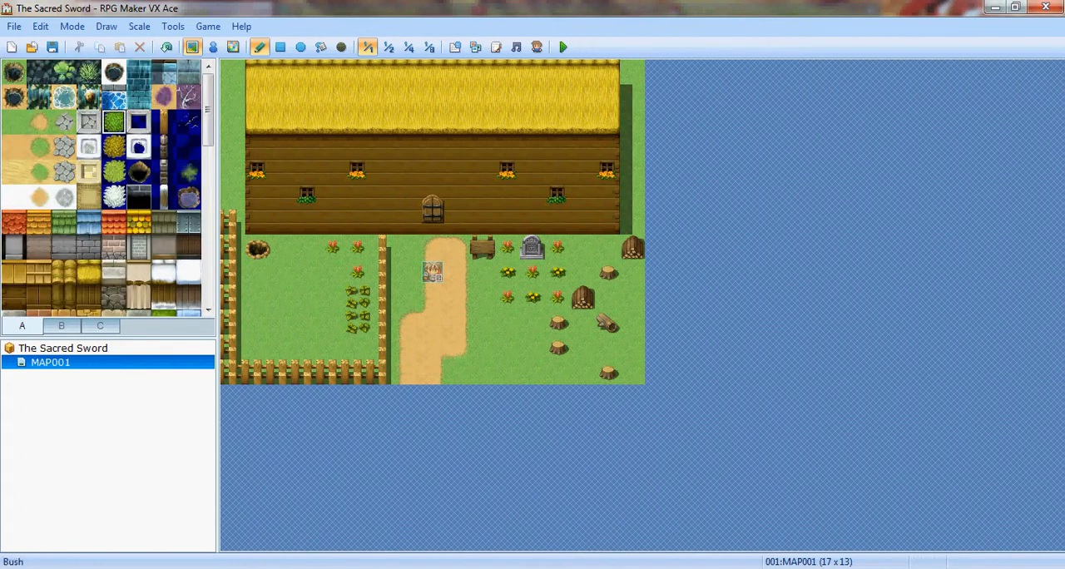
mouse_move(283, 323)
mouse_down()
mouse_move(307, 309)
mouse_move(282, 322)
mouse_move(332, 322)
mouse_move(283, 272)
mouse_move(332, 275)
mouse_move(333, 348)
mouse_up()
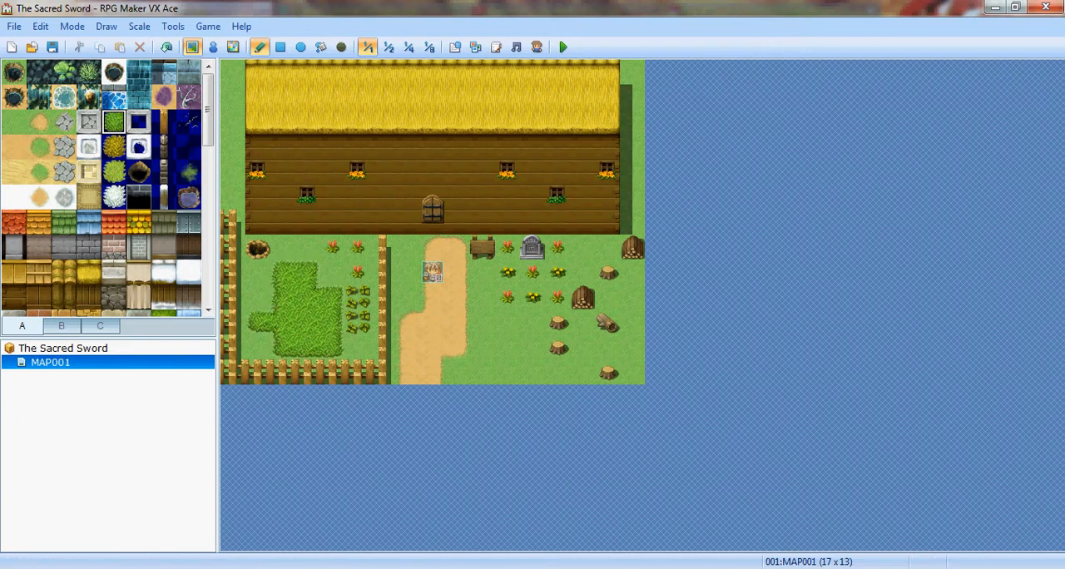
- Place a small brown gravel mound on the tile directly right of the hole
click(100, 326)
scroll(104, 187, down, 10)
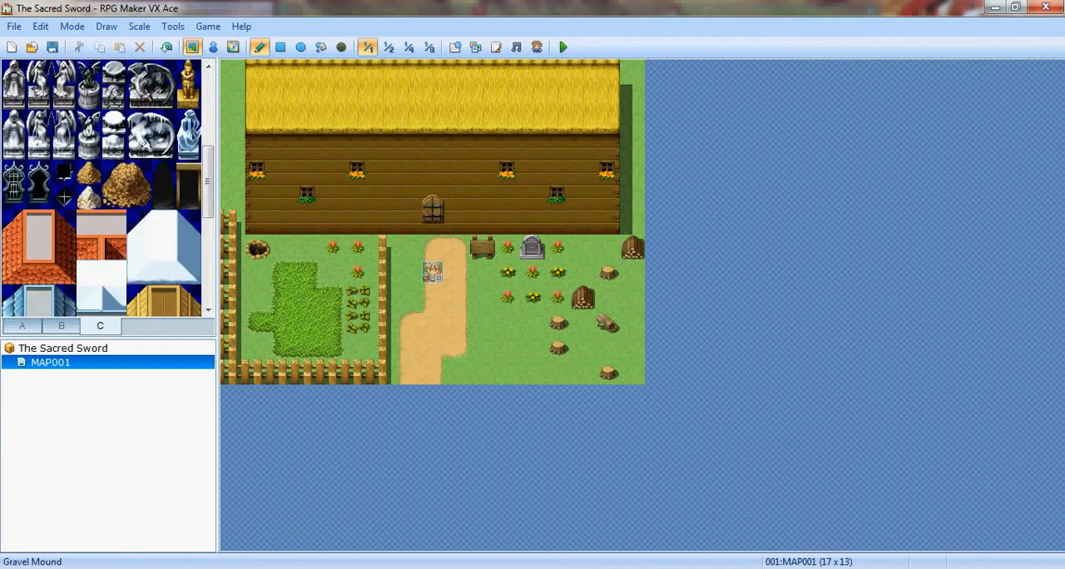
scroll(104, 187, down, 2)
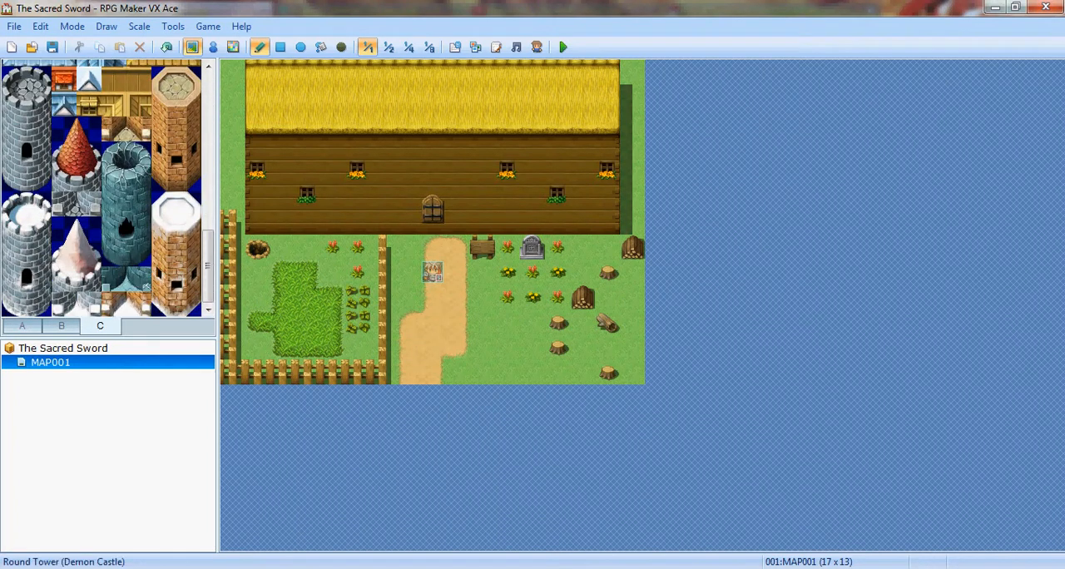
scroll(104, 187, down, 5)
click(89, 230)
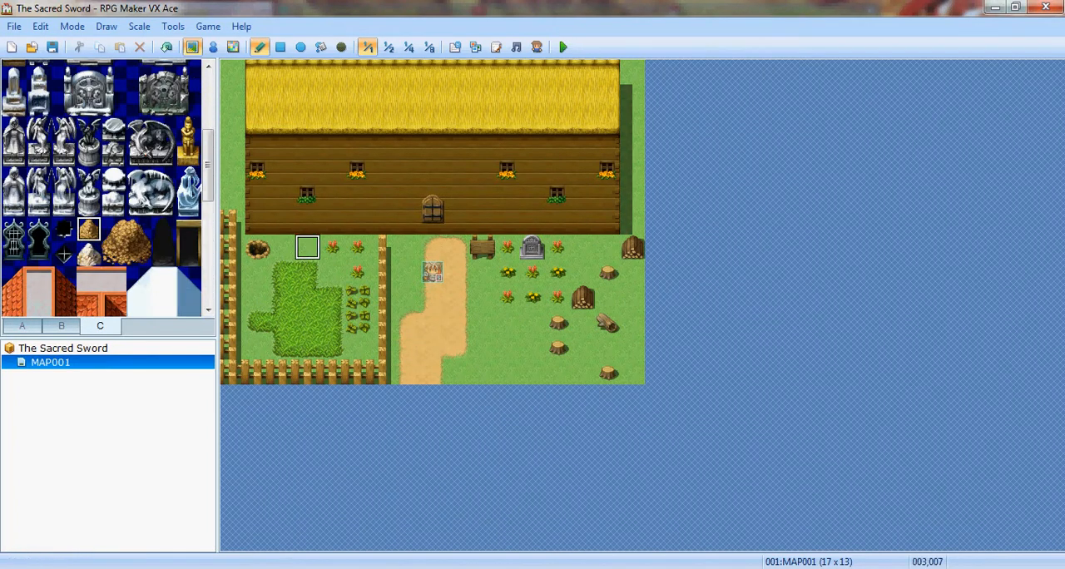
click(282, 247)
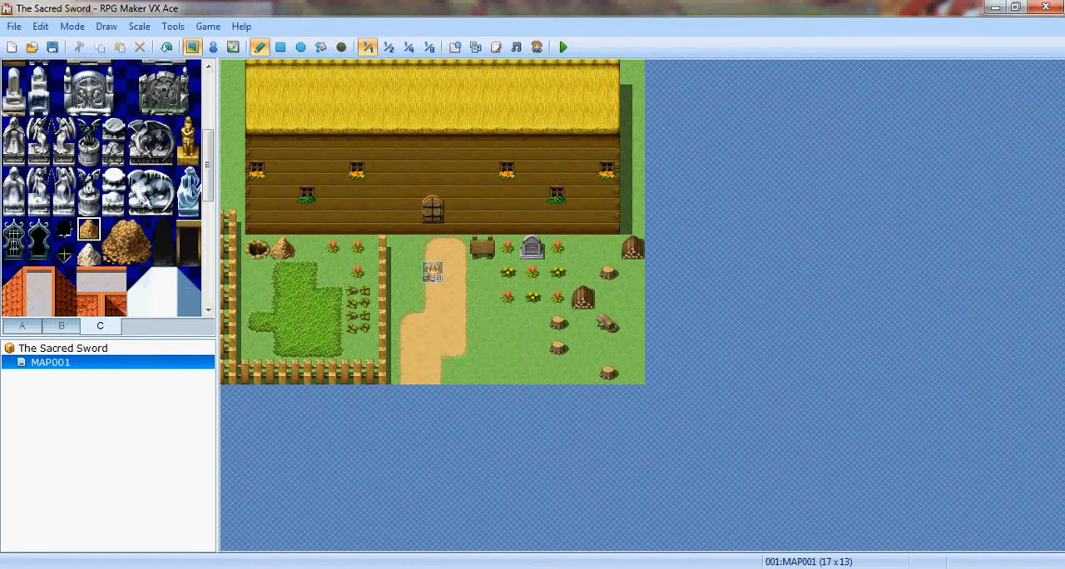
scroll(101, 187, down, 8)
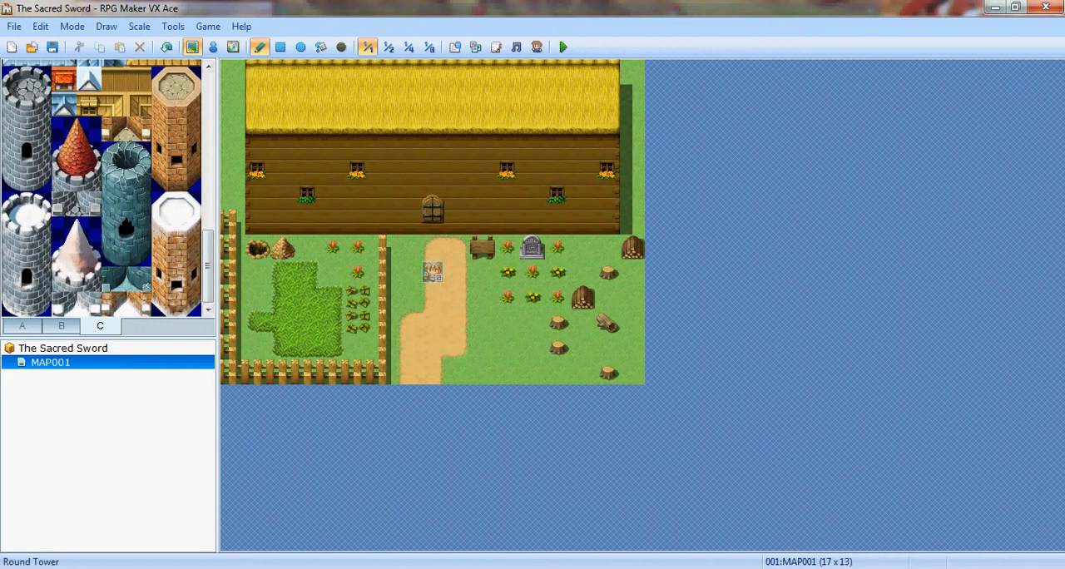
- Erase the large house by painting grass over its edges and flood-filling its log wall and thatch roof with grass
click(21, 326)
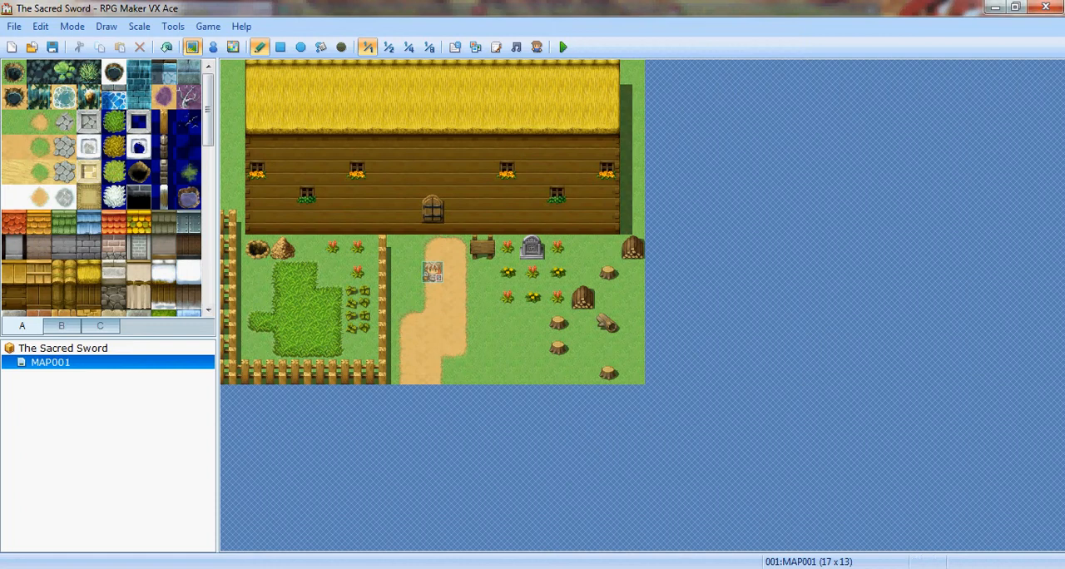
click(14, 122)
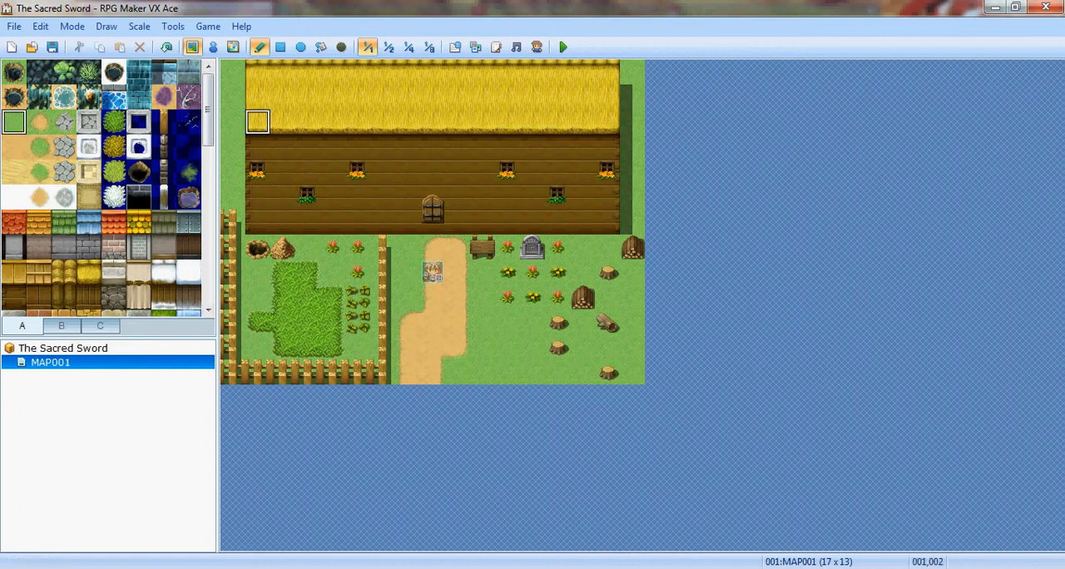
mouse_move(285, 146)
mouse_down()
mouse_move(257, 172)
mouse_move(258, 222)
mouse_move(582, 222)
mouse_move(619, 197)
mouse_move(630, 97)
mouse_move(608, 147)
mouse_move(532, 97)
mouse_up()
click(321, 46)
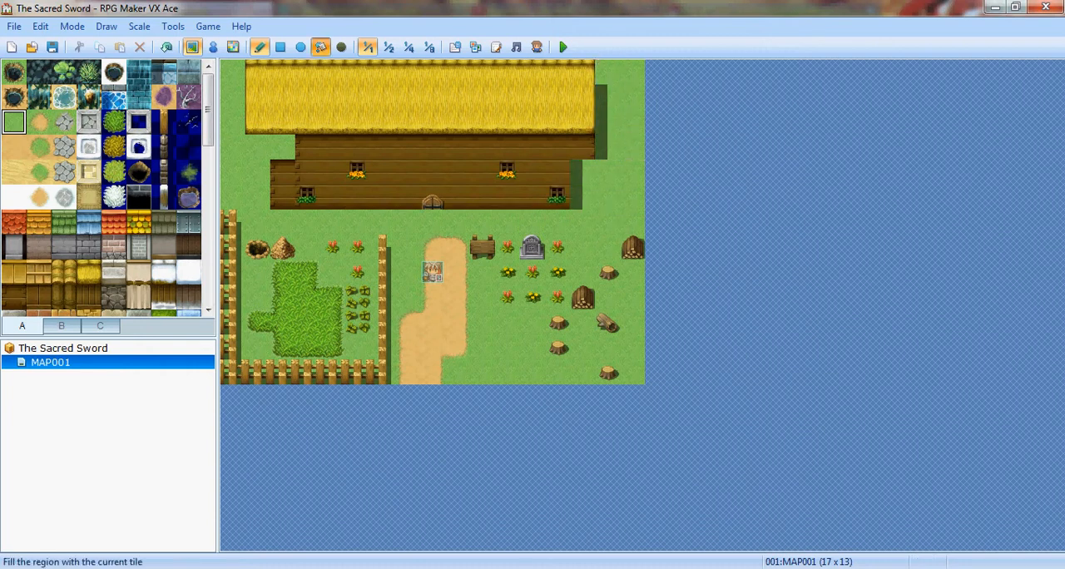
click(408, 172)
click(408, 121)
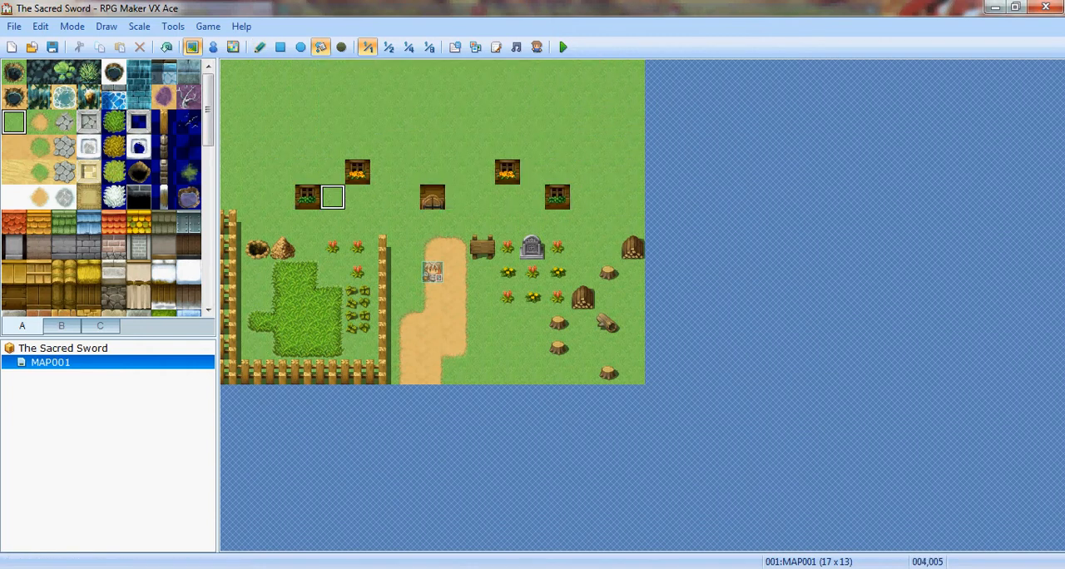
- Replace the four leftover window tiles and the leftover door tile of the old house with grass
click(307, 196)
click(431, 197)
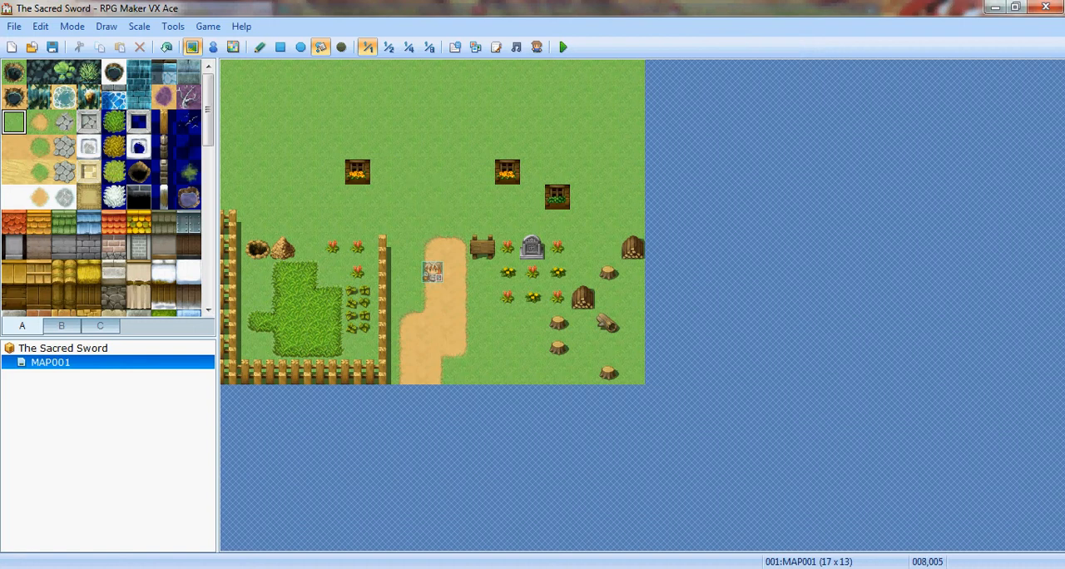
click(356, 171)
click(508, 171)
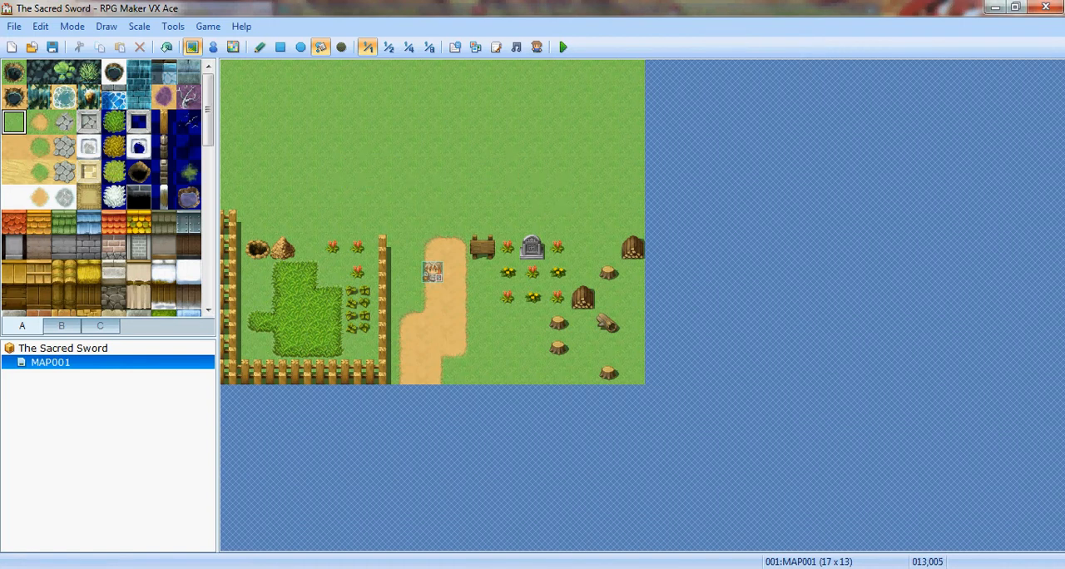
click(557, 196)
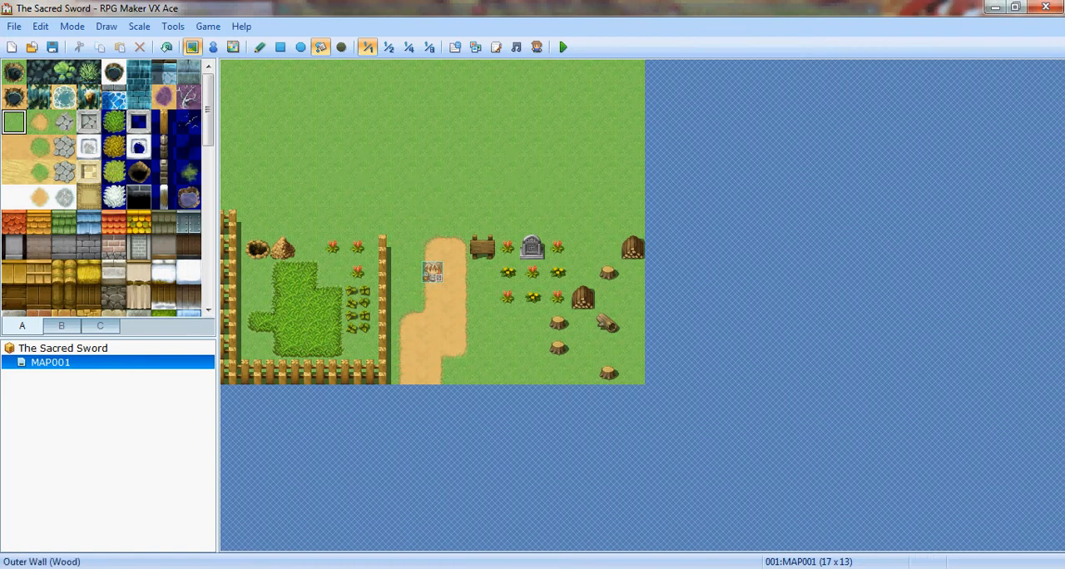
- Draw a wooden fence along the yard's upper edge to close the enclosure
click(163, 123)
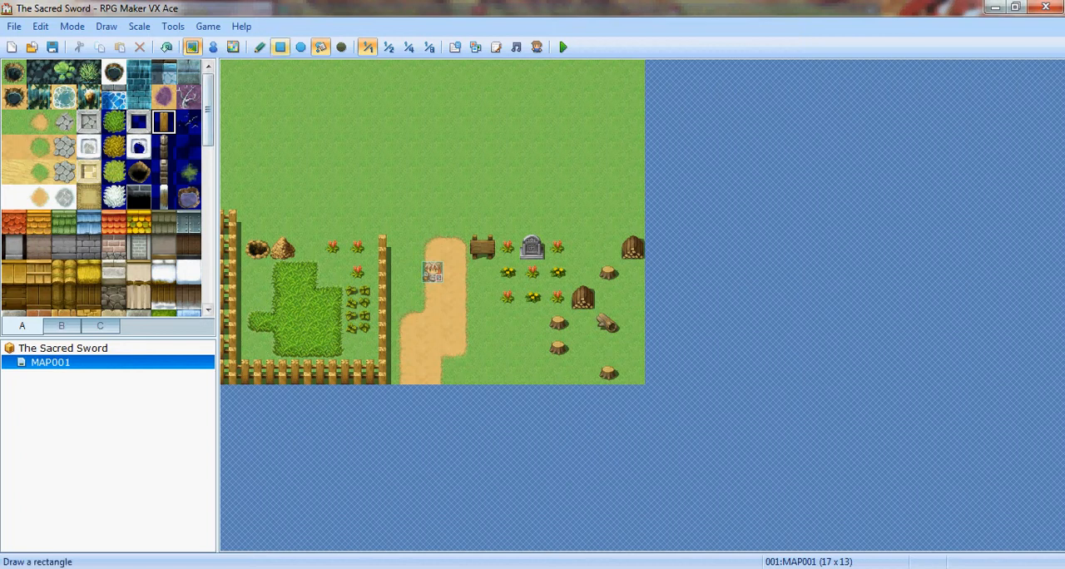
click(260, 47)
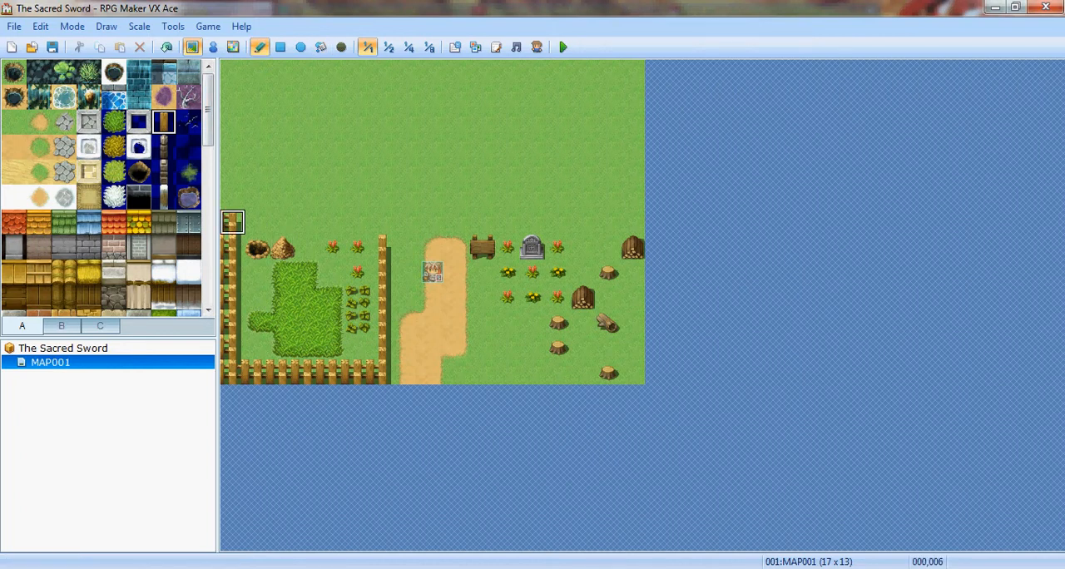
drag(232, 221, 383, 221)
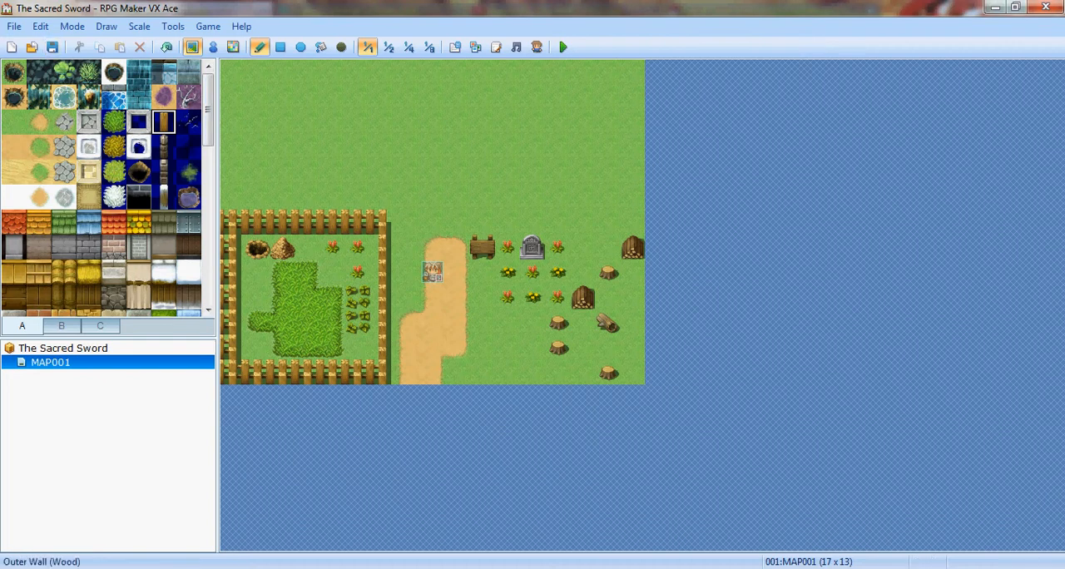
click(89, 297)
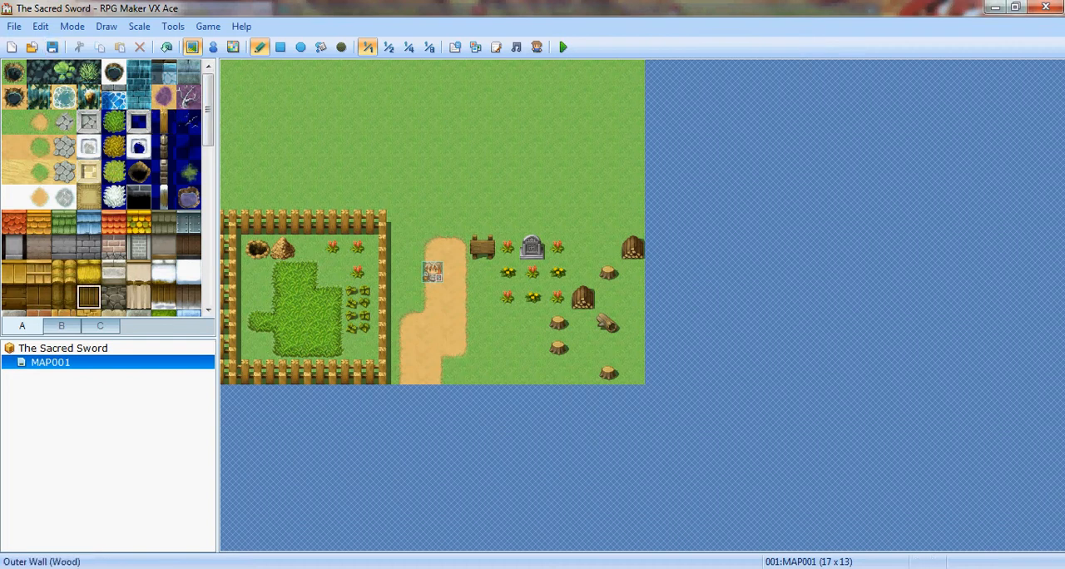
drag(356, 172, 432, 172)
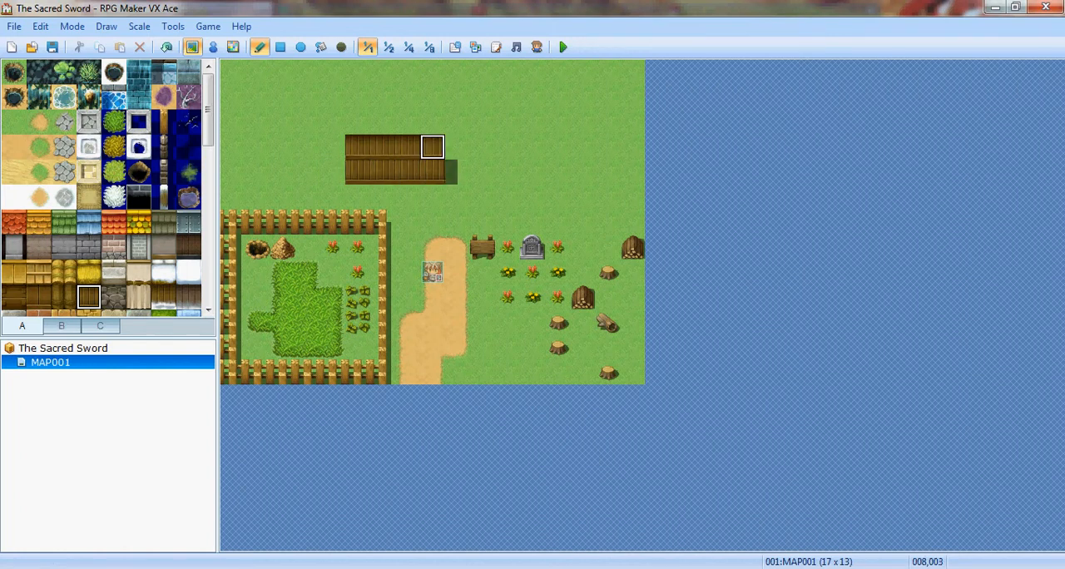
key(ctrl+z)
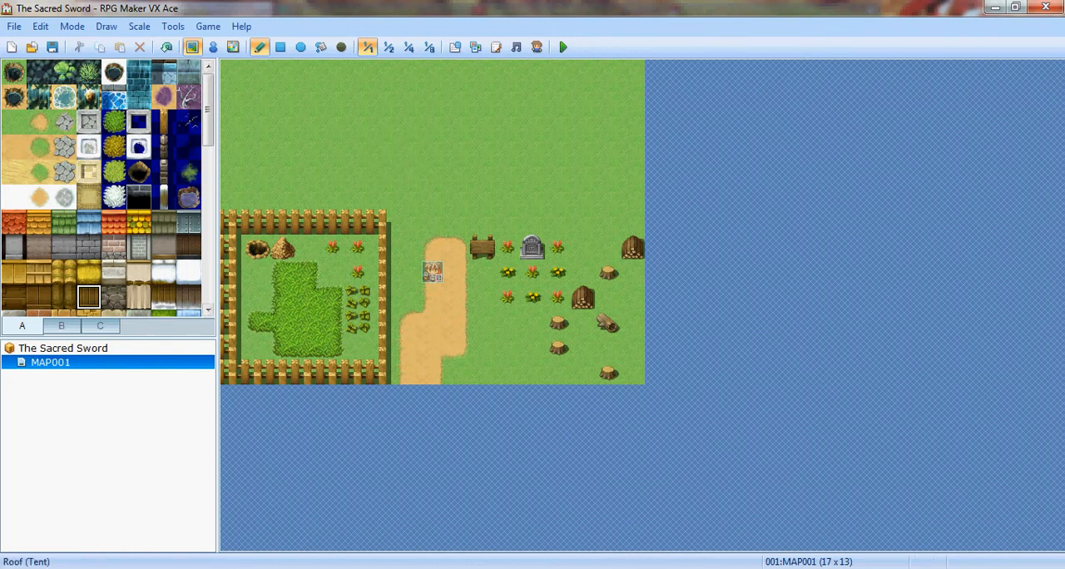
- Build a smaller log house above the path, six tiles wide, with two rows of log wall under a two-row thatch roof
click(14, 297)
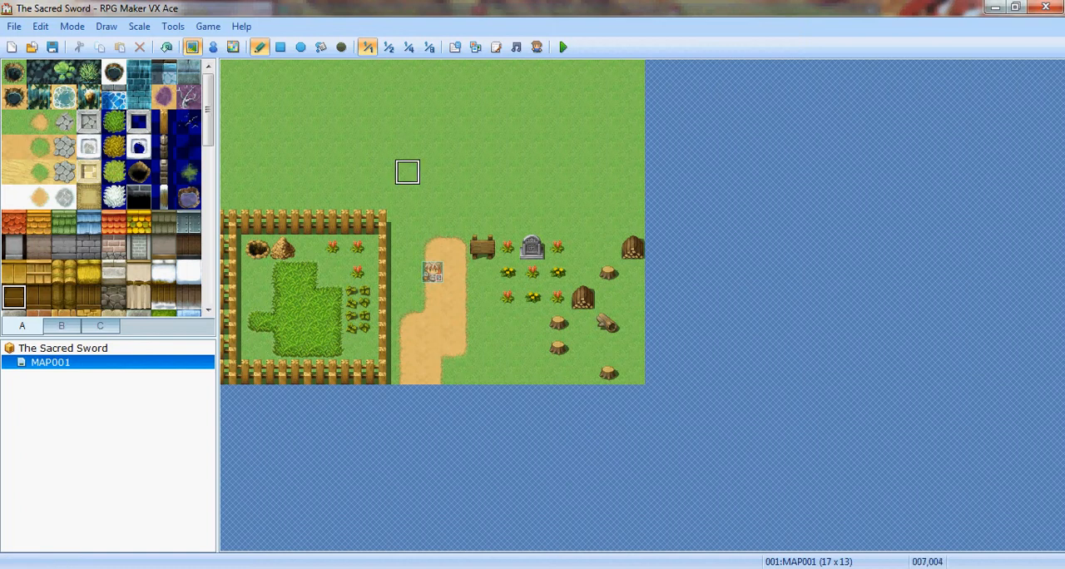
mouse_move(406, 172)
mouse_down()
mouse_move(407, 148)
mouse_move(482, 147)
mouse_move(482, 172)
mouse_move(432, 172)
mouse_move(508, 147)
mouse_move(458, 172)
mouse_move(407, 172)
mouse_move(382, 147)
mouse_move(382, 122)
mouse_move(507, 123)
mouse_up()
click(63, 272)
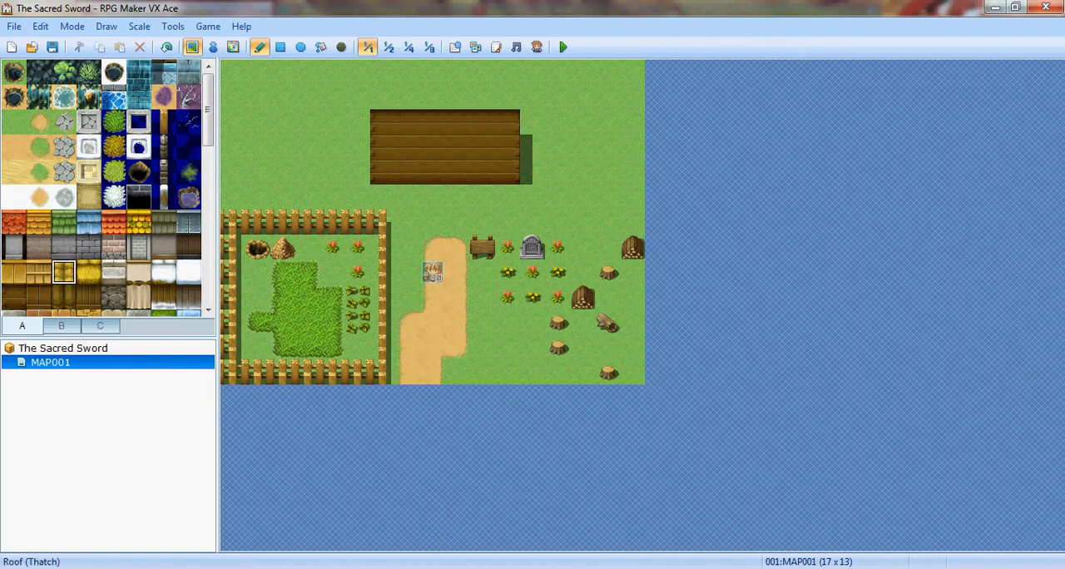
click(88, 272)
mouse_move(382, 122)
mouse_down()
mouse_move(481, 147)
mouse_move(506, 122)
mouse_move(381, 122)
mouse_move(382, 97)
mouse_move(533, 97)
mouse_move(481, 98)
mouse_up()
key(ctrl+z)
click(13, 123)
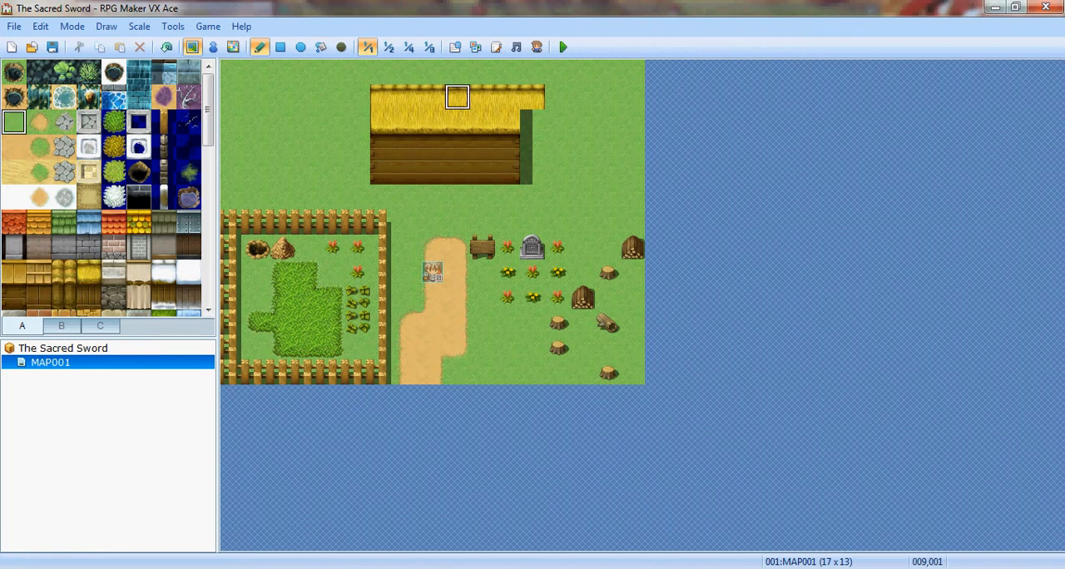
click(532, 98)
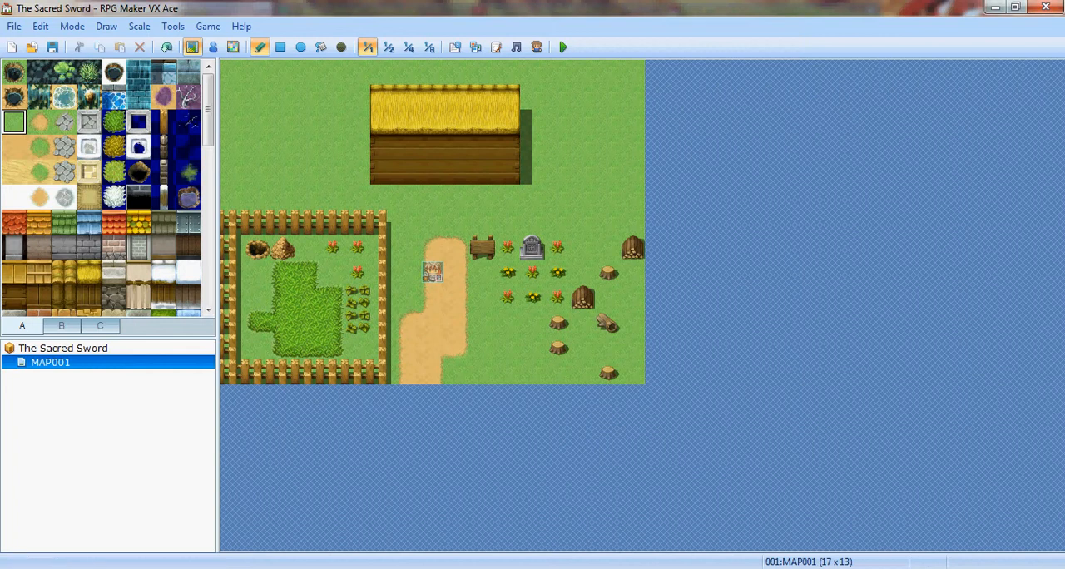
- Place a dark doorway two tiles wide in the middle of the log house's lower wall row
click(100, 325)
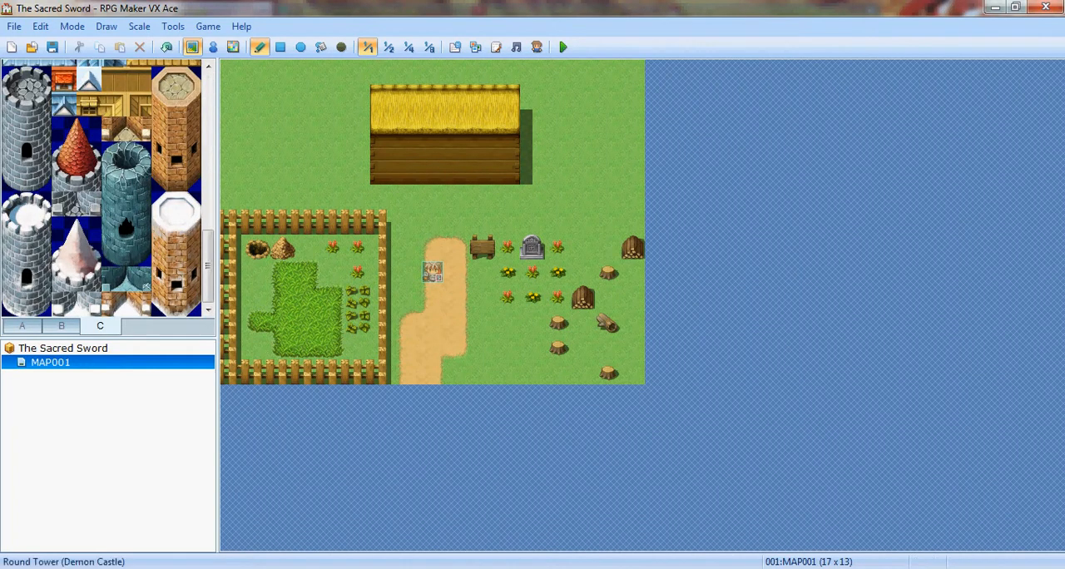
click(22, 326)
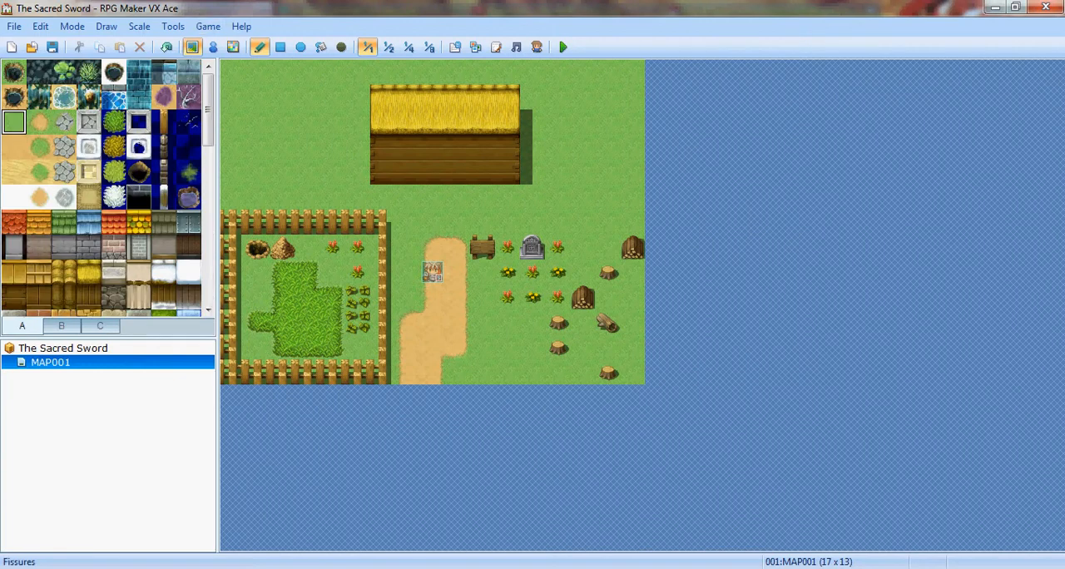
scroll(109, 242, down, 2)
click(100, 326)
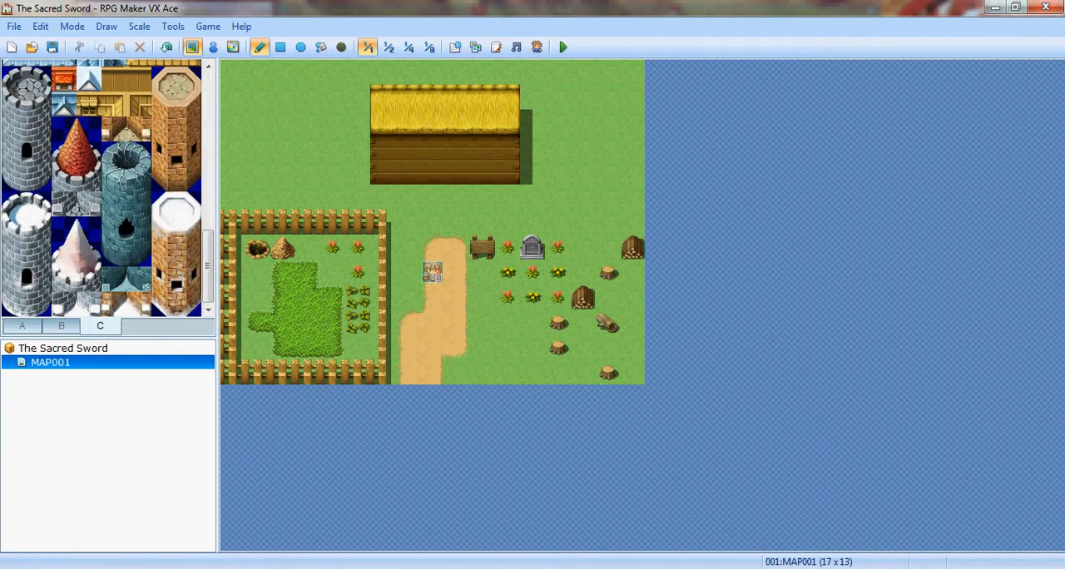
click(61, 326)
scroll(108, 188, down, 8)
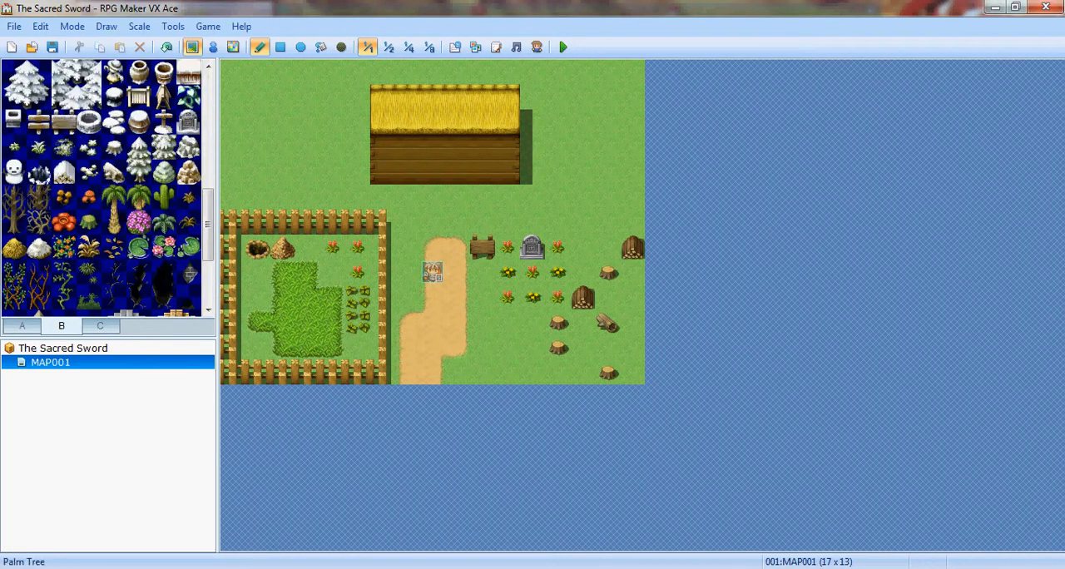
scroll(109, 187, up, 10)
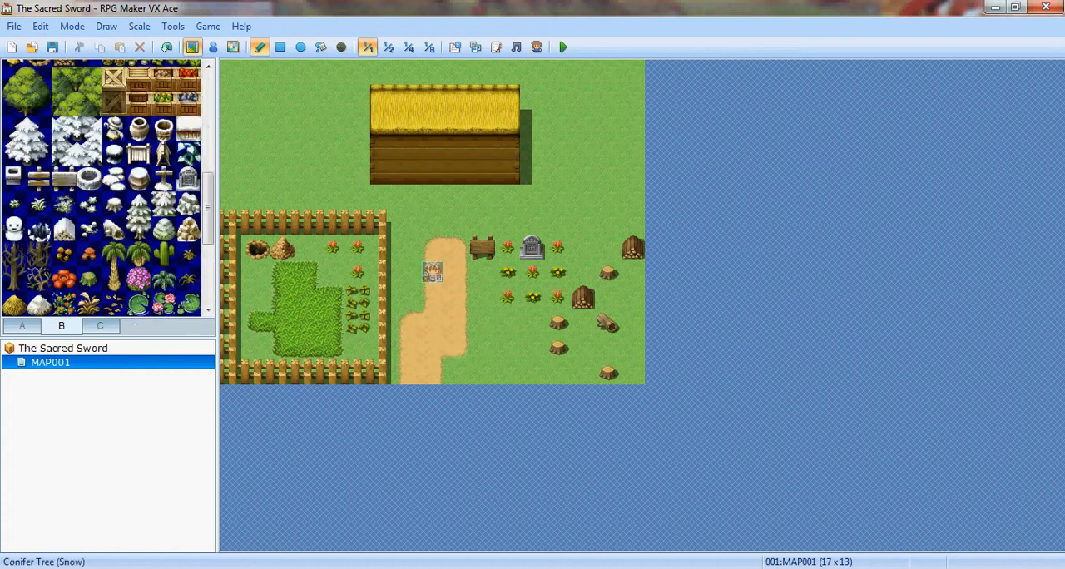
drag(64, 246, 64, 223)
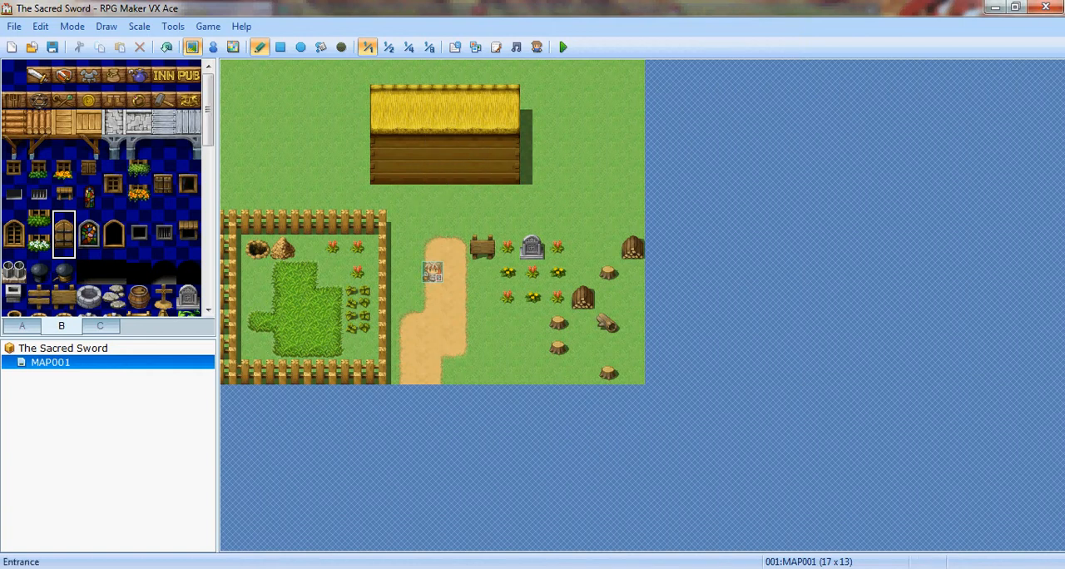
click(164, 272)
click(89, 272)
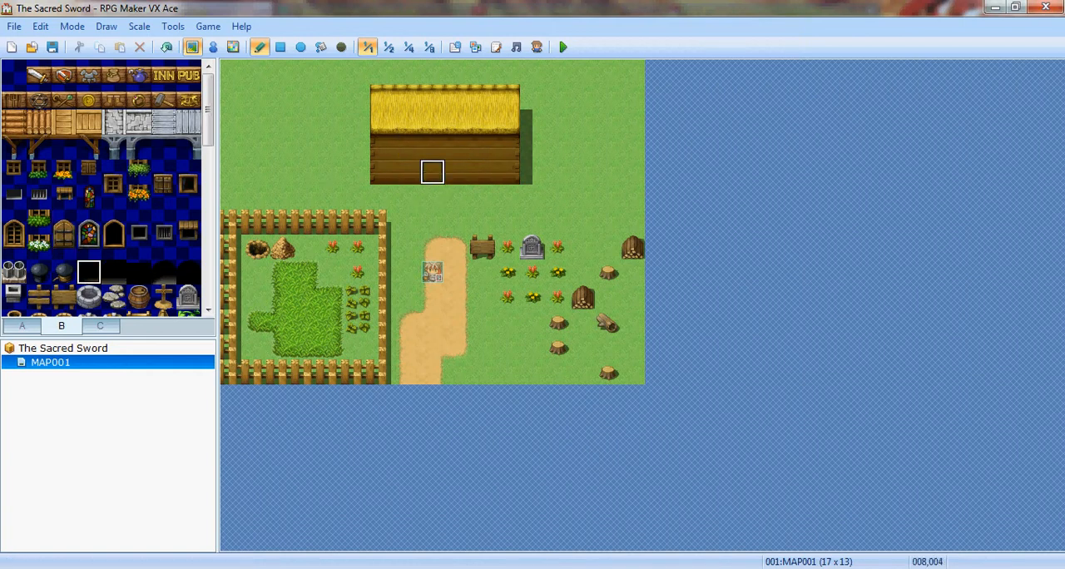
click(432, 171)
click(114, 272)
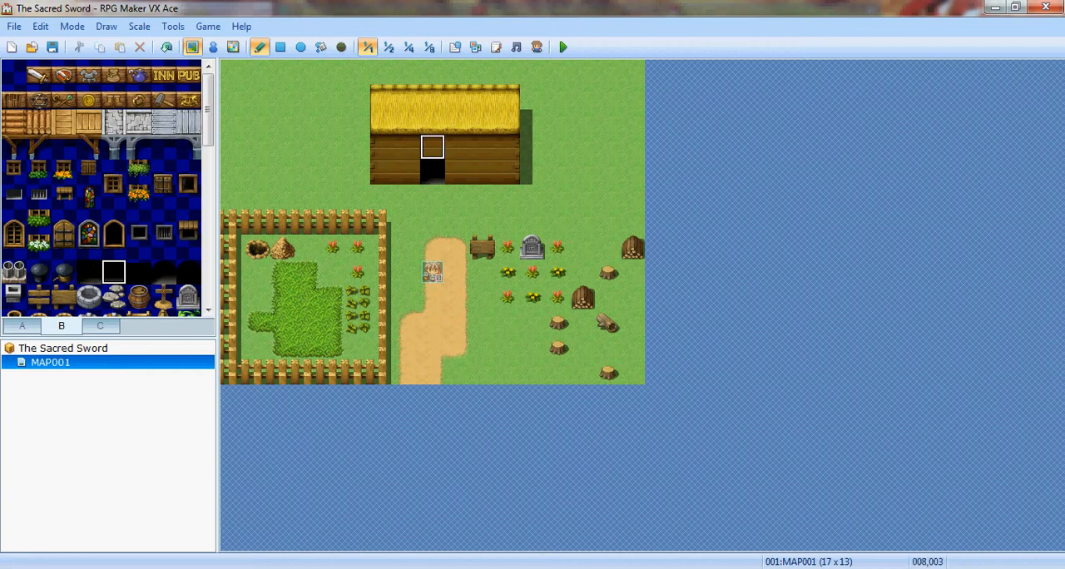
click(458, 172)
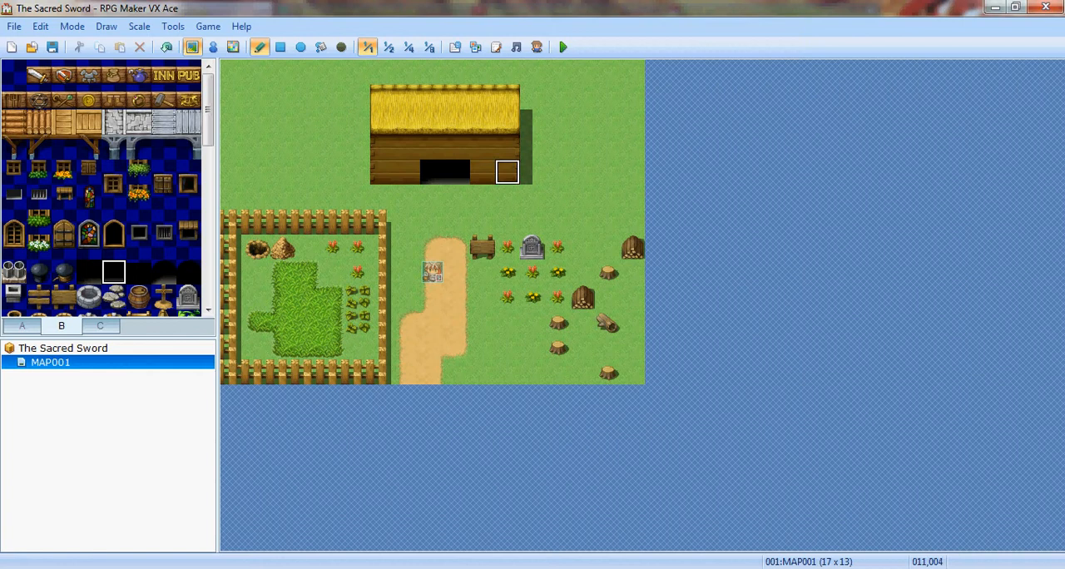
- Try arched dark entrance tiles above both doorway tiles, and undo them
click(188, 272)
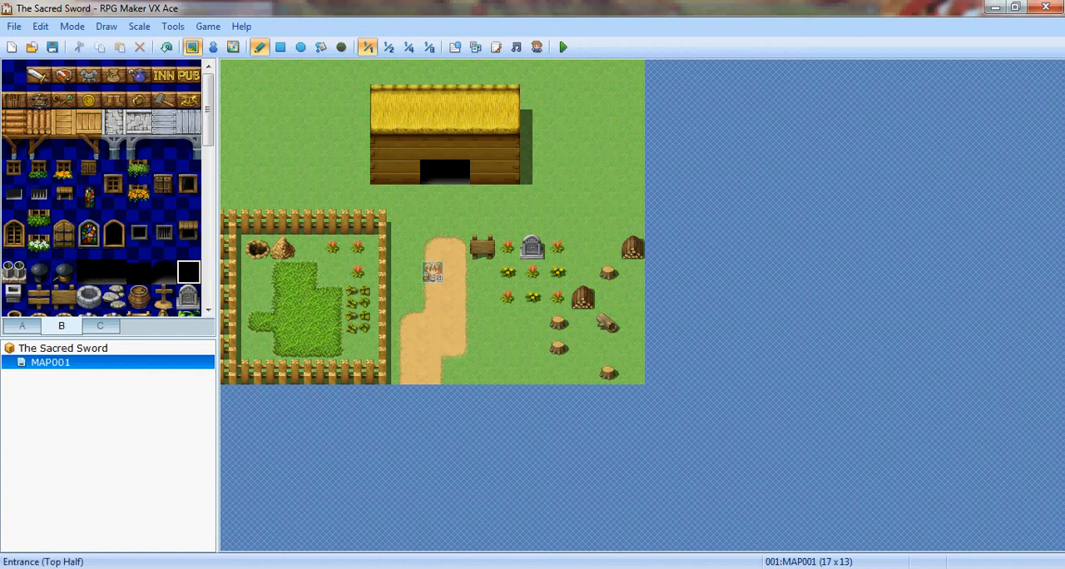
click(433, 147)
click(457, 148)
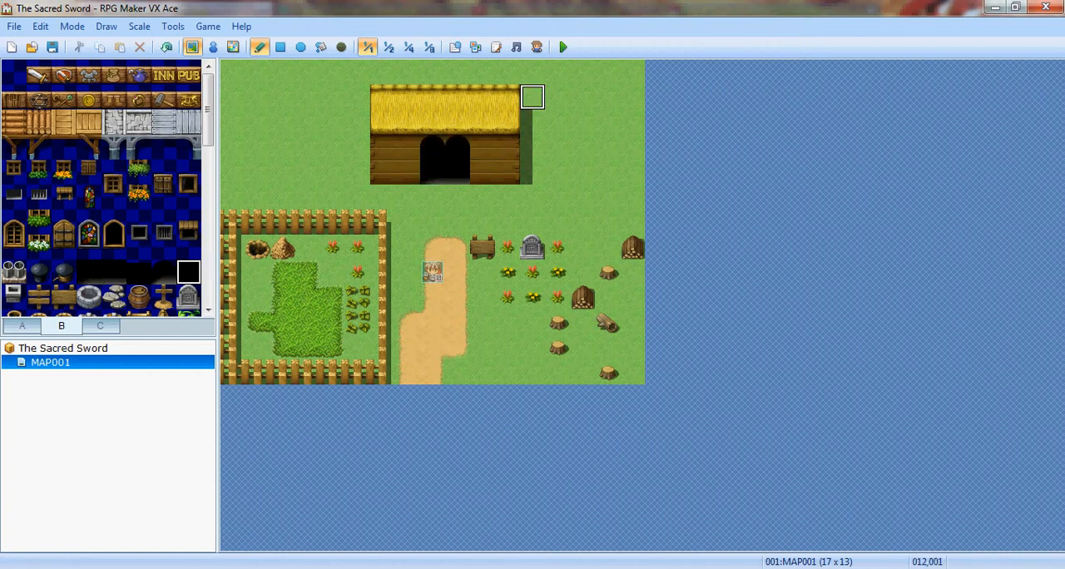
key(ctrl+z)
key(ctrl+z)
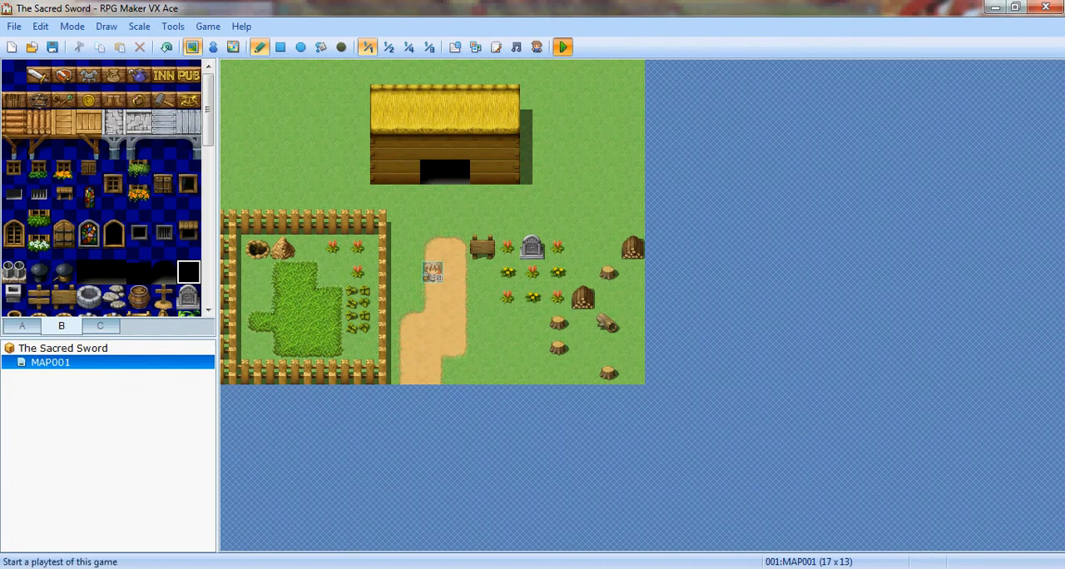
- Save the project and try to start a playtest, undoing the stray arch tile placed near the map's edge
click(563, 47)
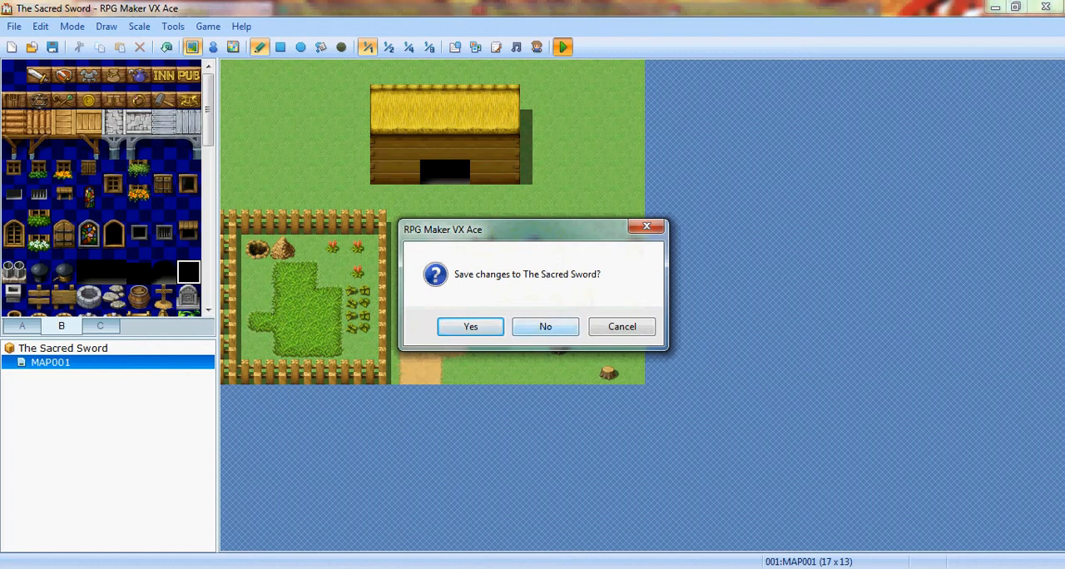
key(Return)
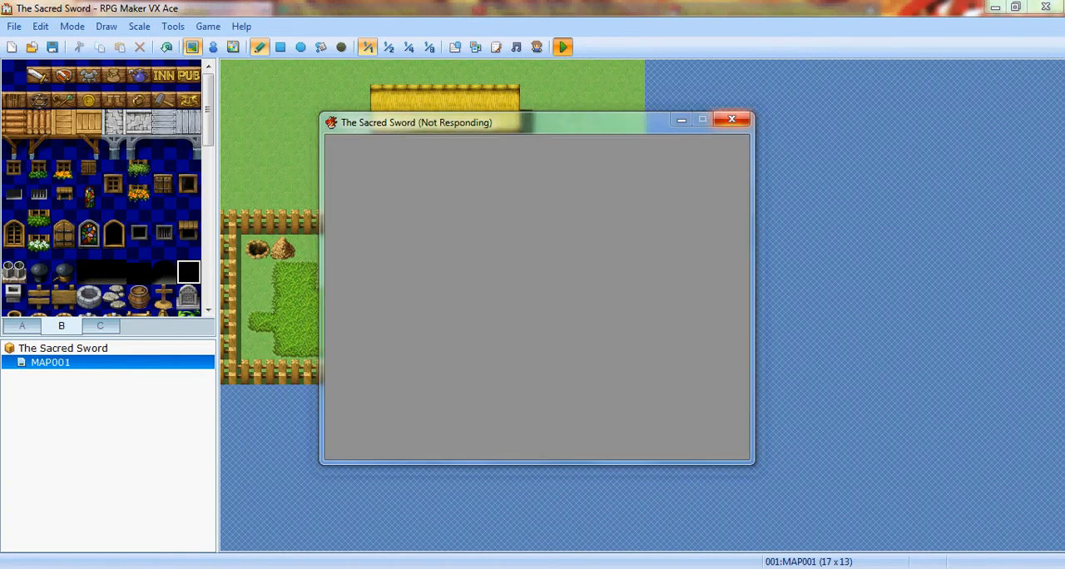
click(482, 307)
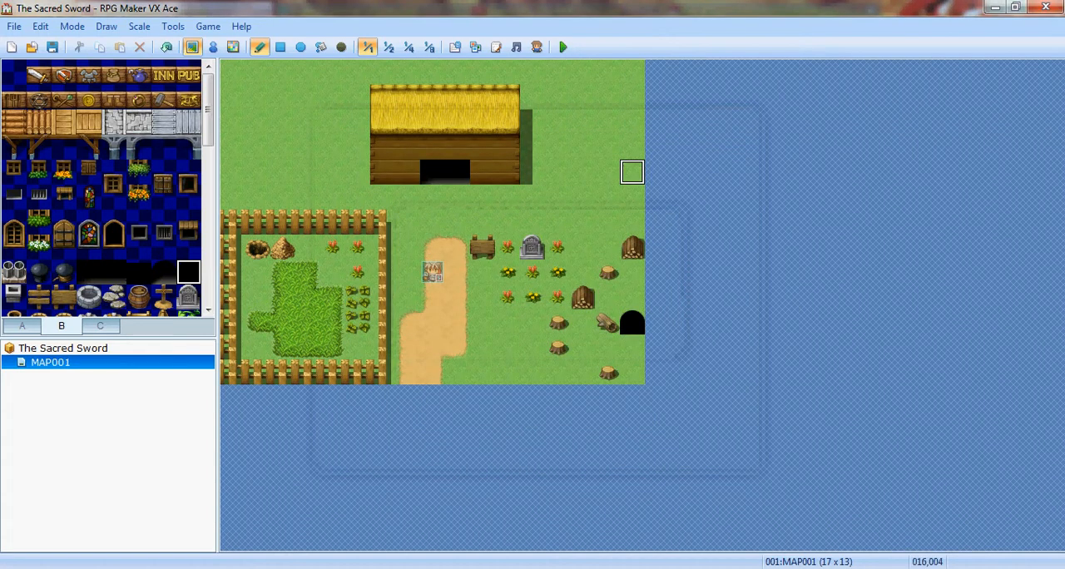
key(ctrl+z)
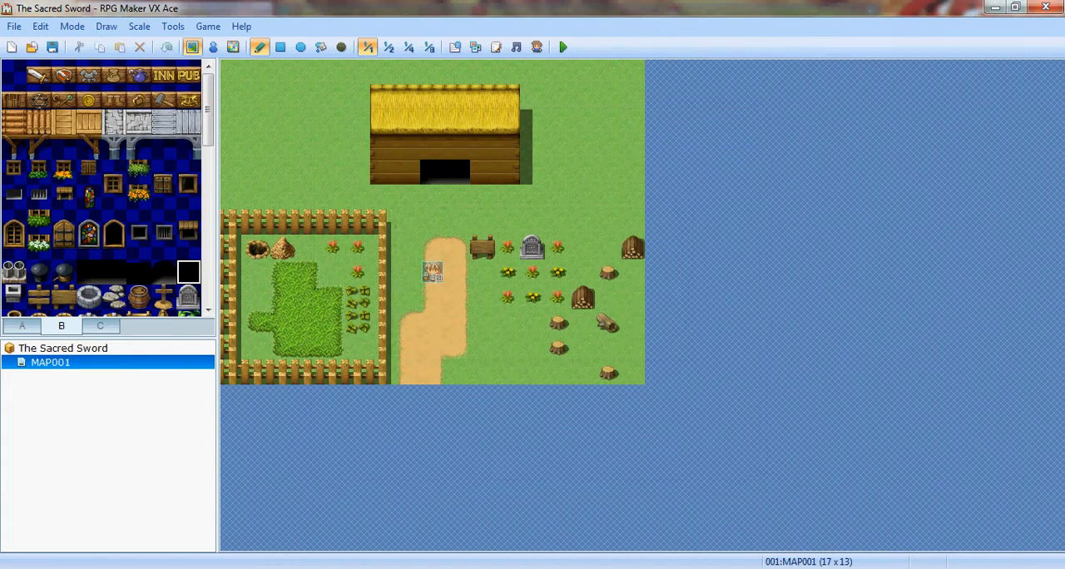
- Save the changes, start a playtest and begin a new game
click(562, 47)
click(471, 325)
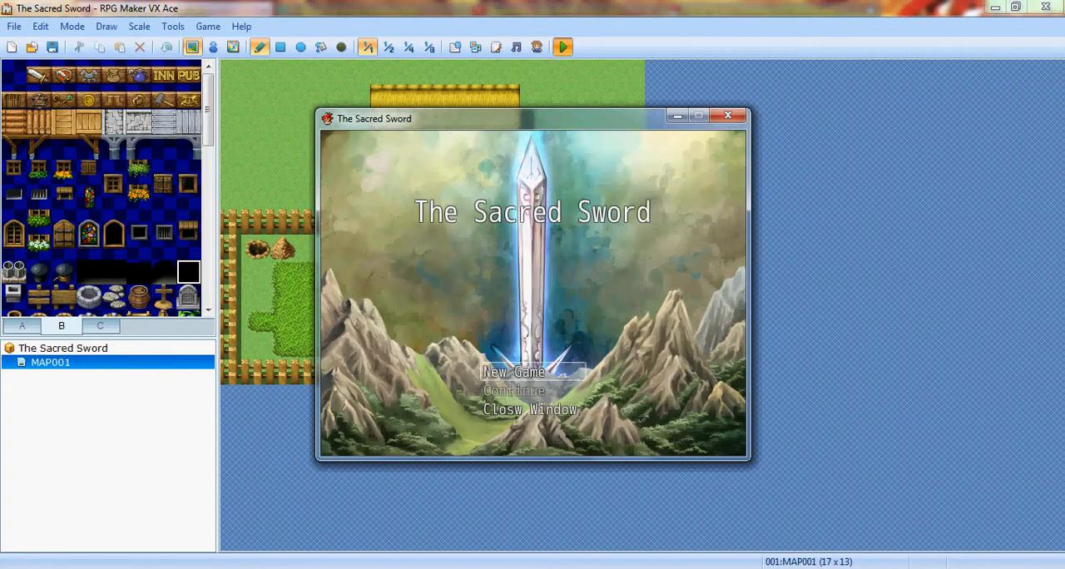
key(Return)
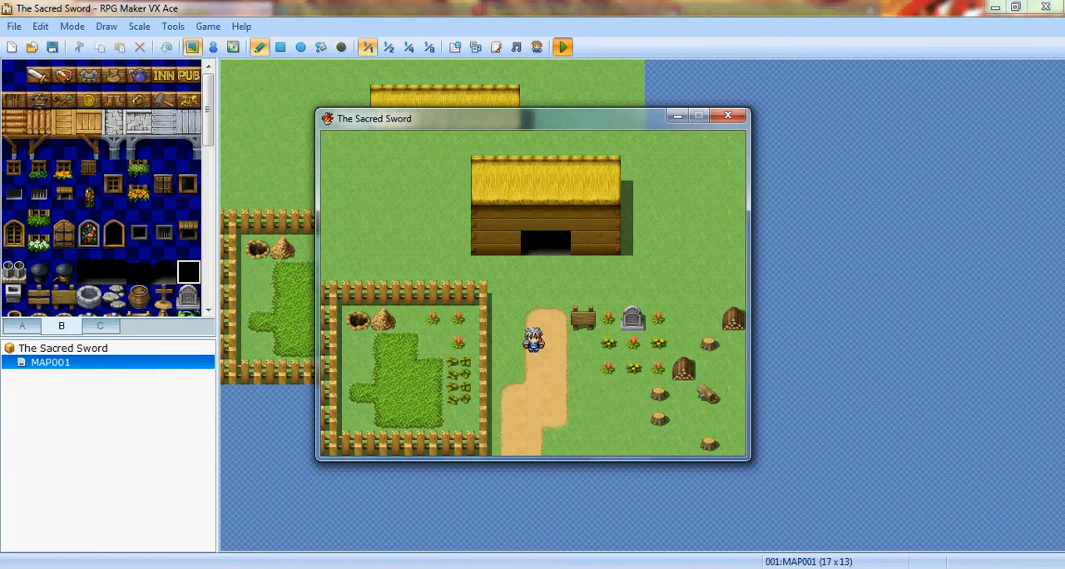
- Walk the hero along the dirt path and into the house's doorway to test where movement is possible
key(Up)
key(Up)
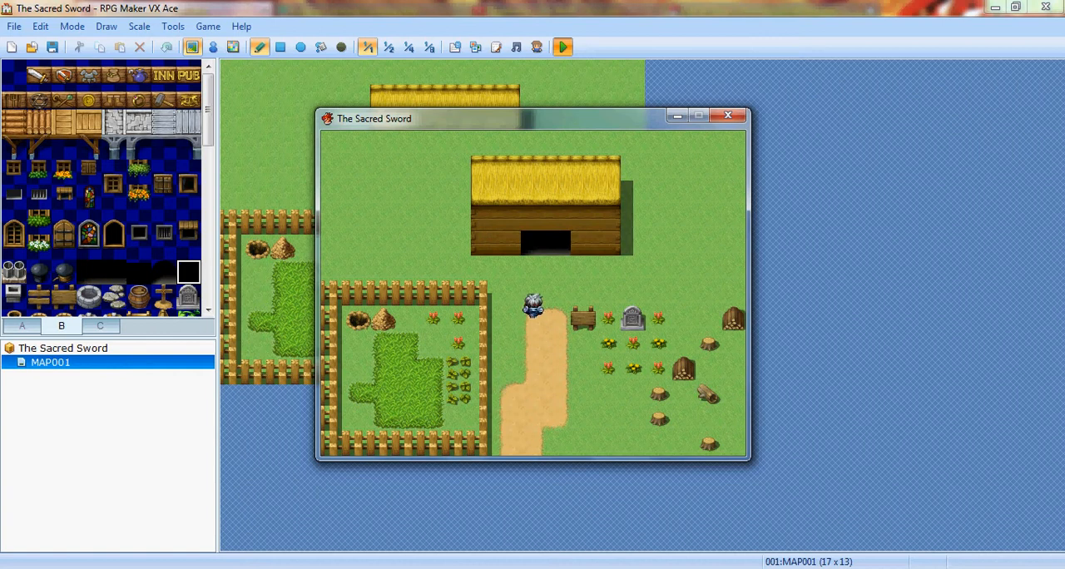
key(Right)
key(Down)
key(Down)
key(Down)
key(Down)
key(Down)
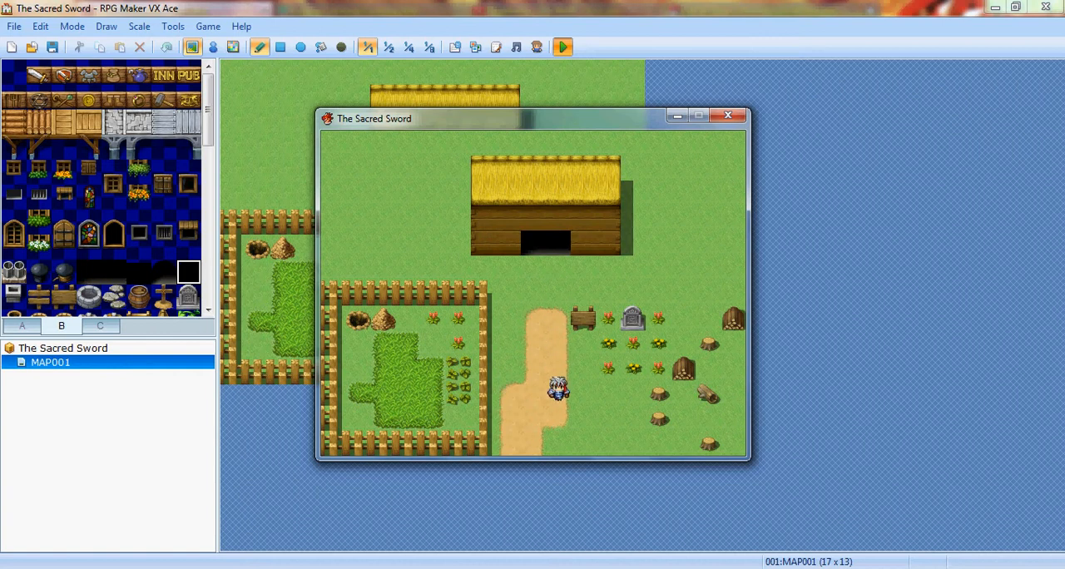
key(Up)
key(Up)
key(Up)
key(Up)
key(Up)
key(Up)
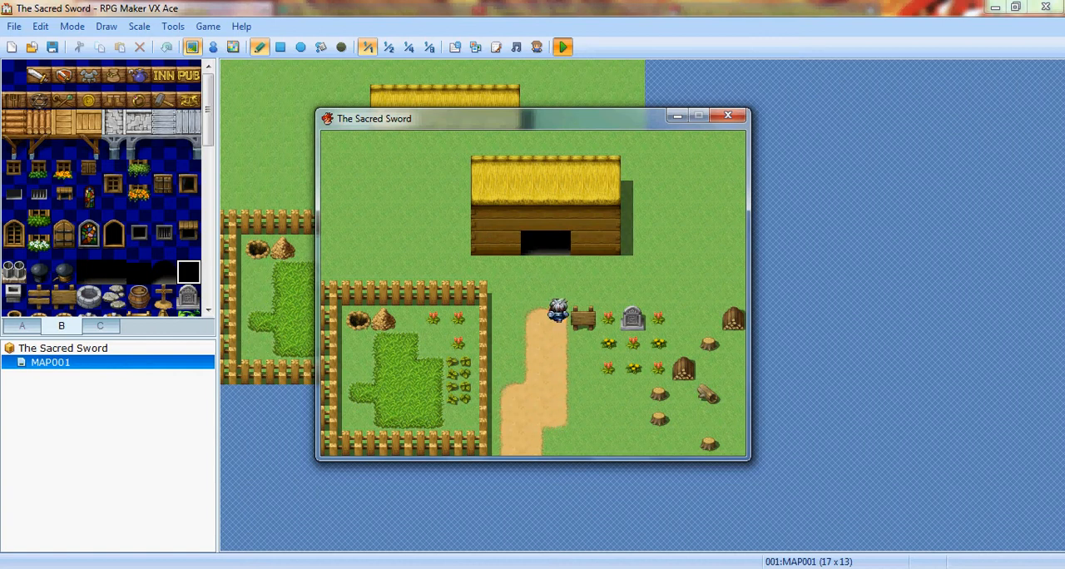
key(Left)
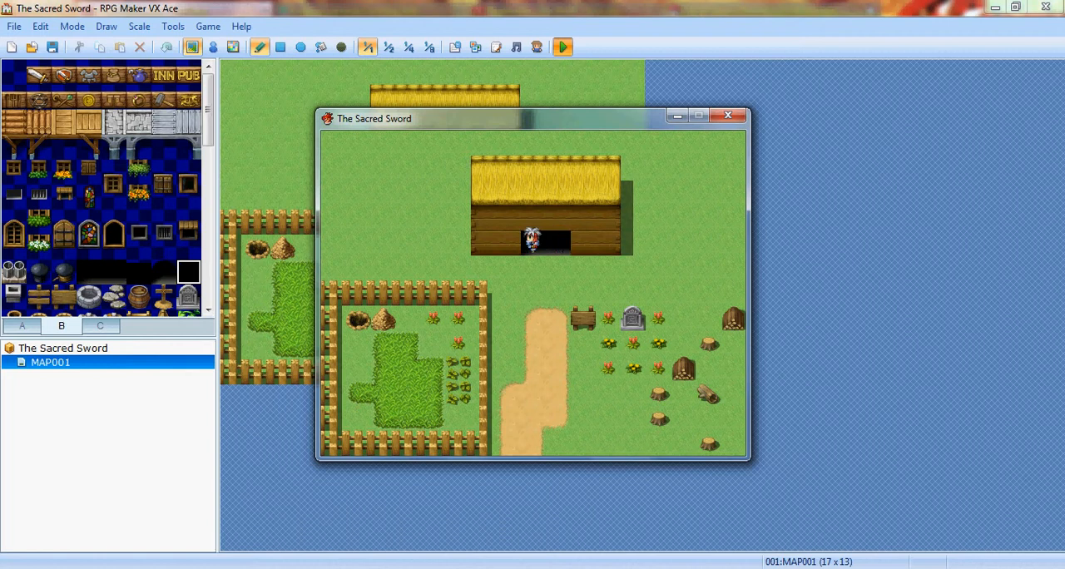
- Walk the hero back down the path and among the flowers below the grave, and end the playtest
key(Down)
key(Down)
key(Down)
key(Down)
key(Down)
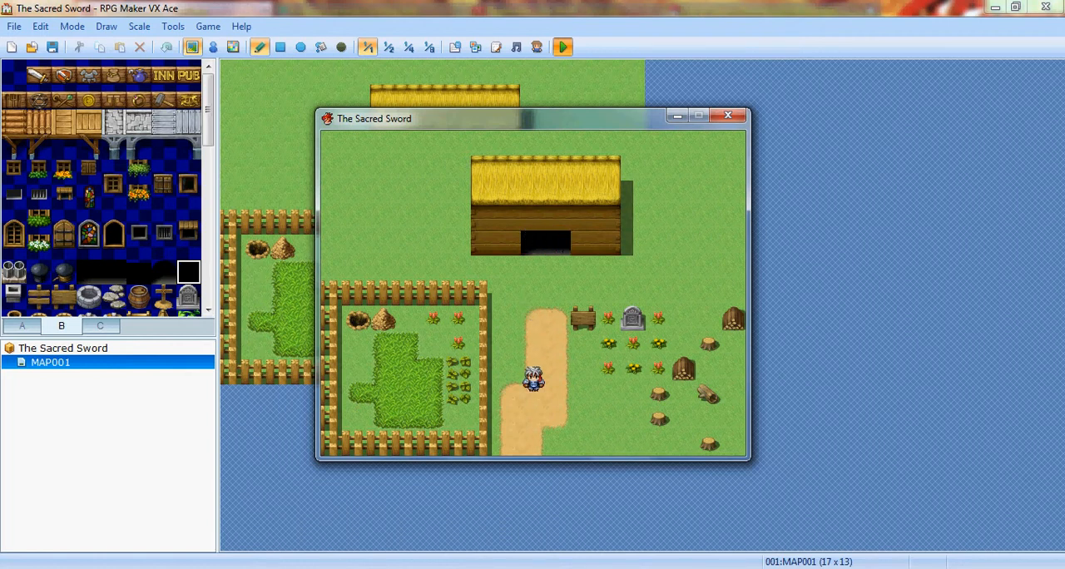
key(Right)
key(Right)
key(Right)
key(Up)
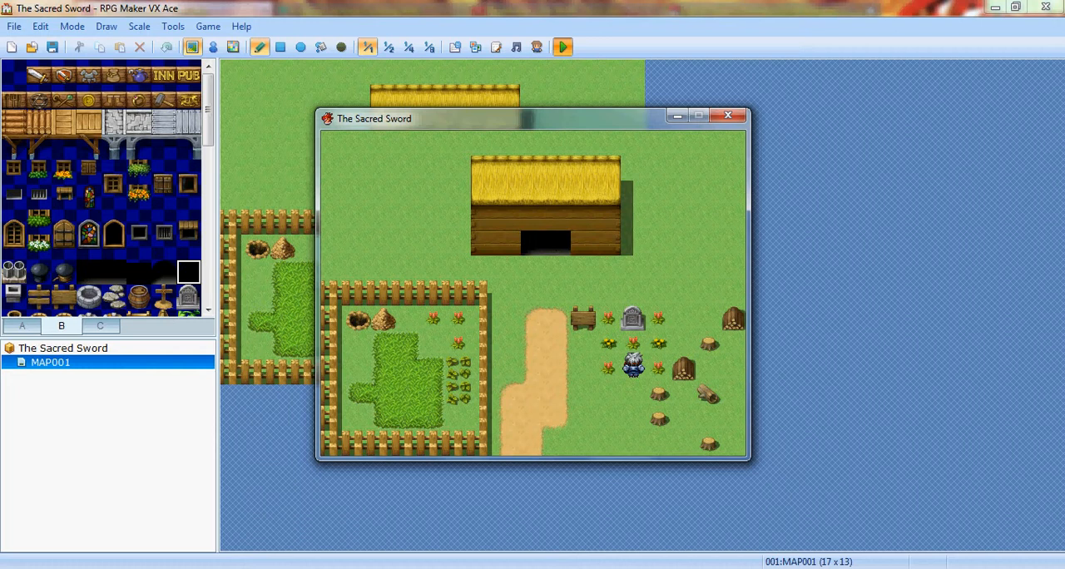
click(727, 115)
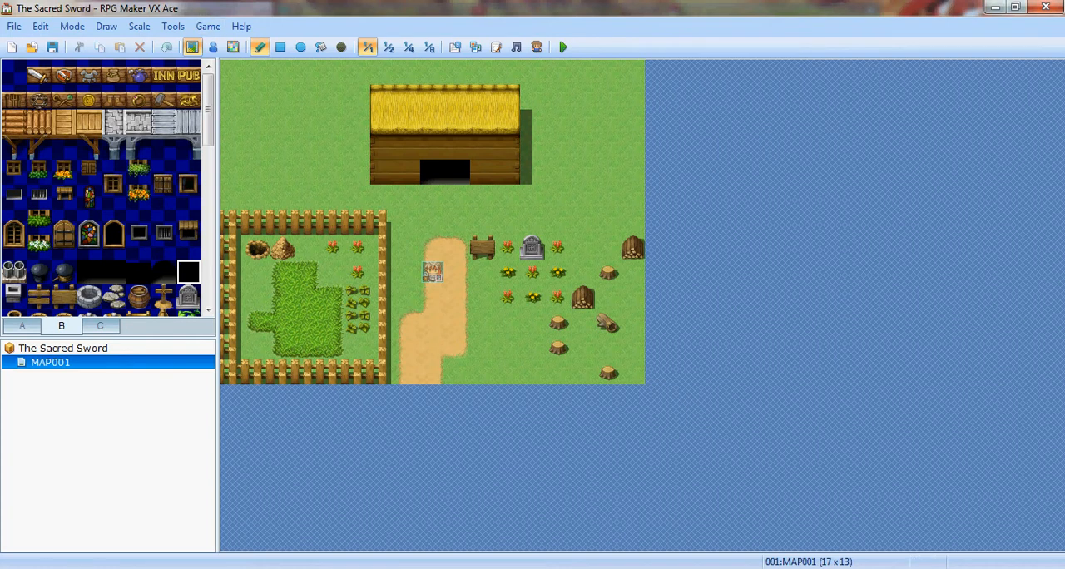
- Switch to event editing and start a new map with the display name Sichlot Village and the 002:Exterior tileset
click(213, 46)
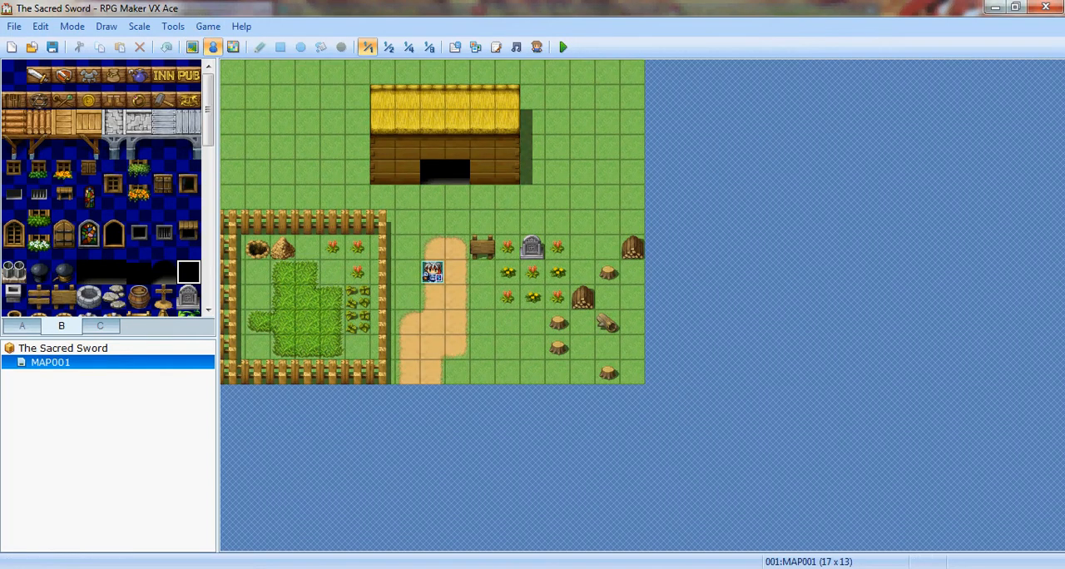
right_click(66, 362)
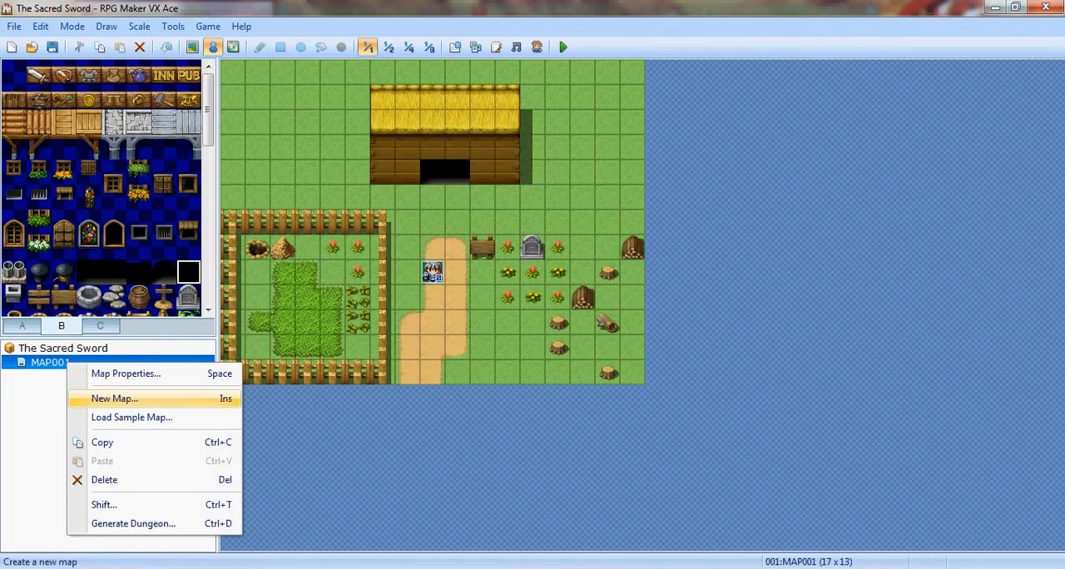
click(114, 399)
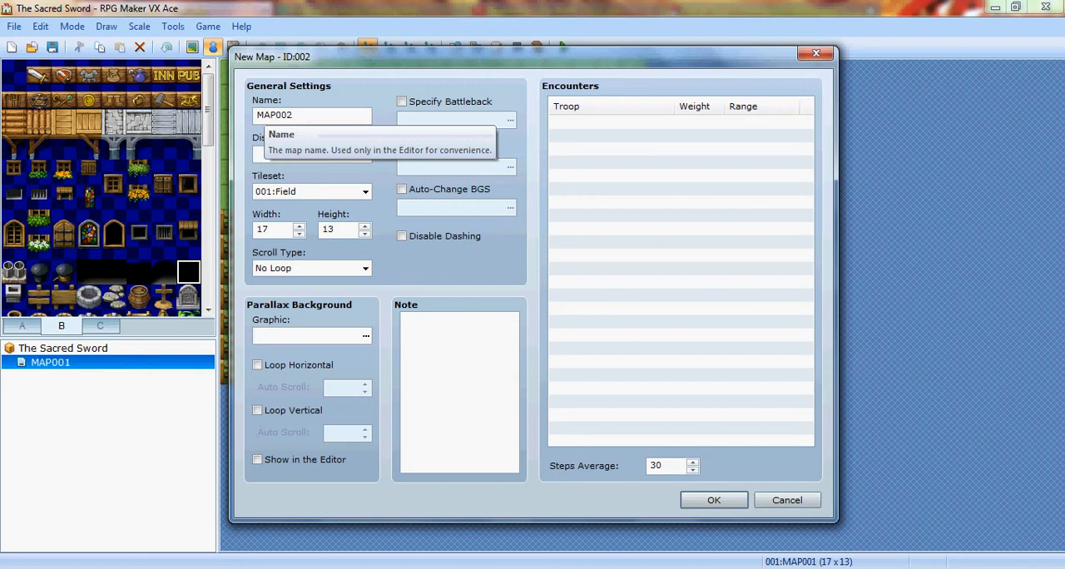
text(Sichlot )
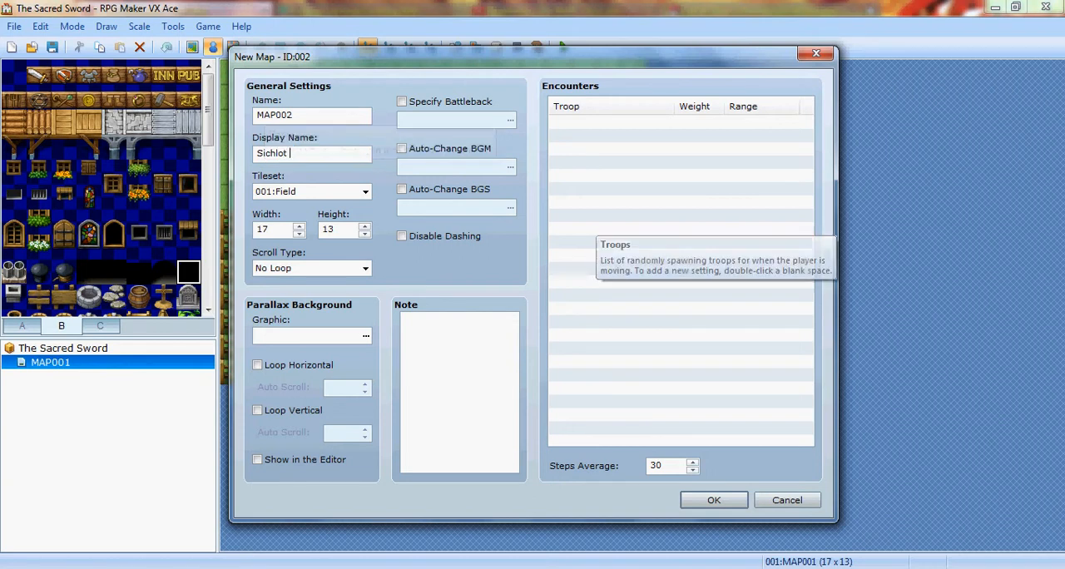
text(Village)
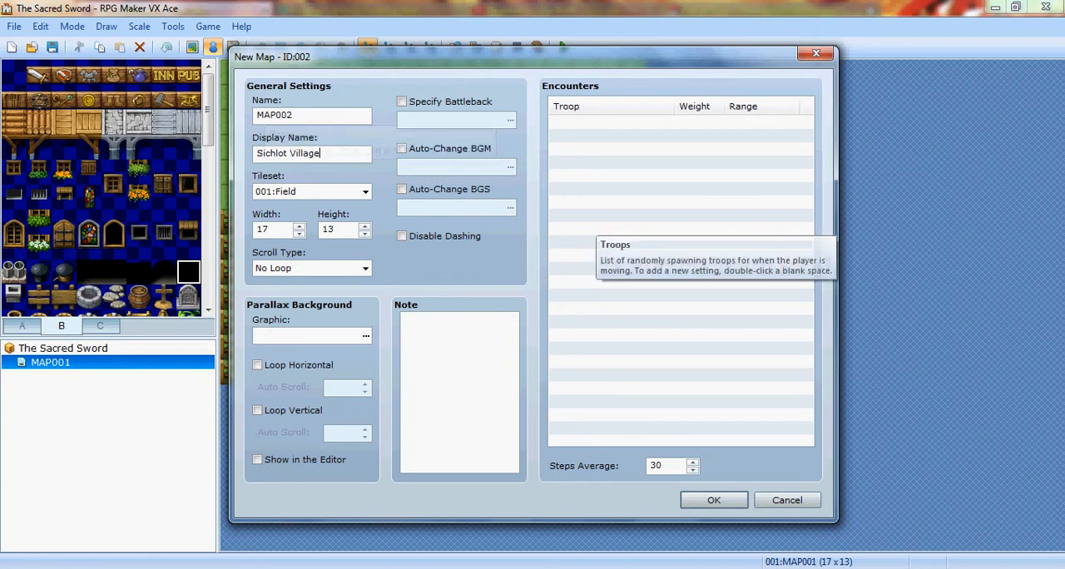
click(365, 192)
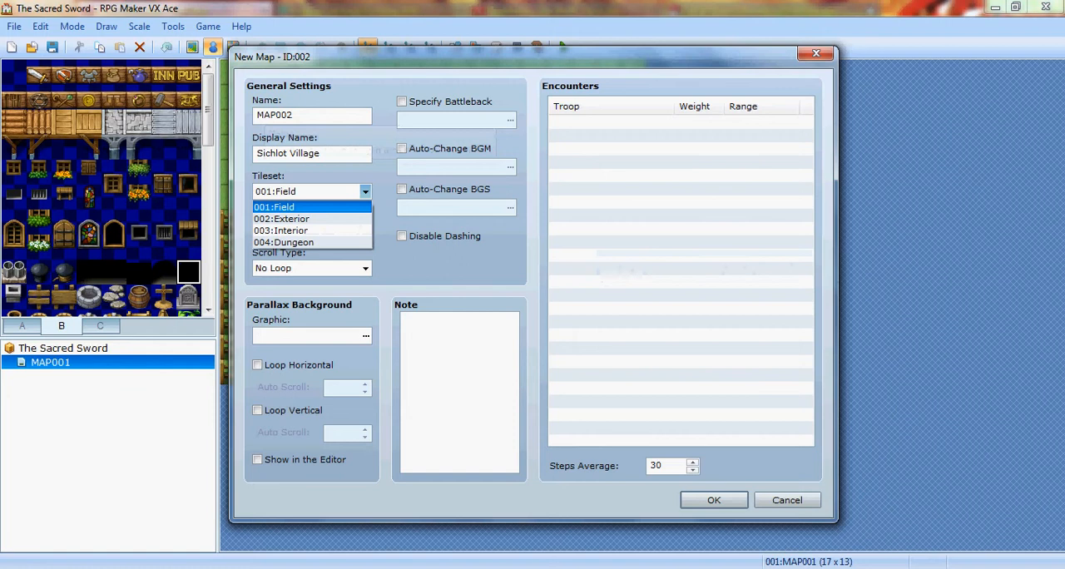
click(303, 218)
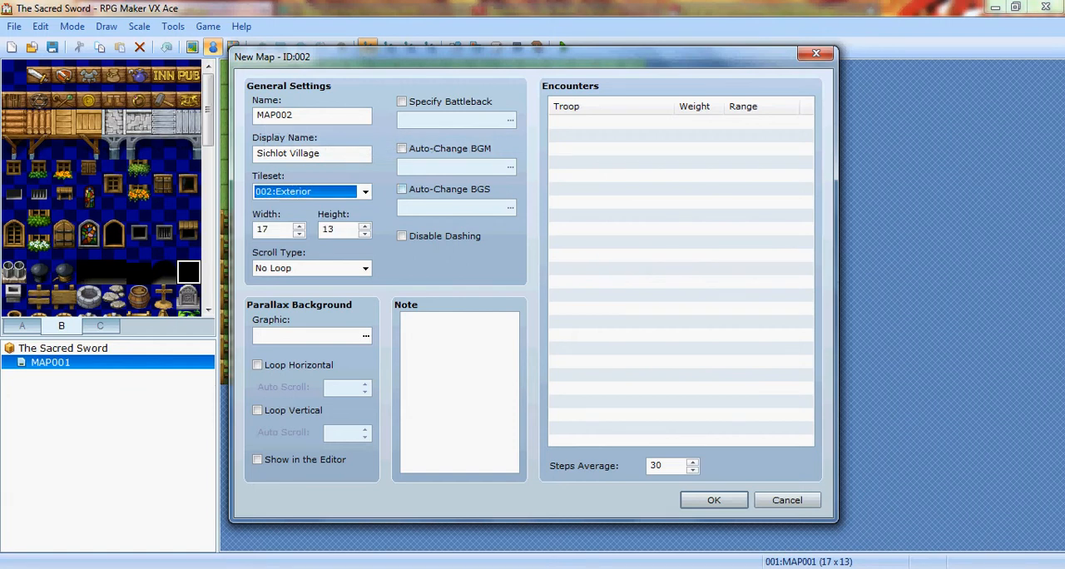
- Enable Auto-Change BGM for the new map, sample the Theme3, Field4 and Field1 selections, and set the music volume to 50%
click(402, 148)
click(510, 166)
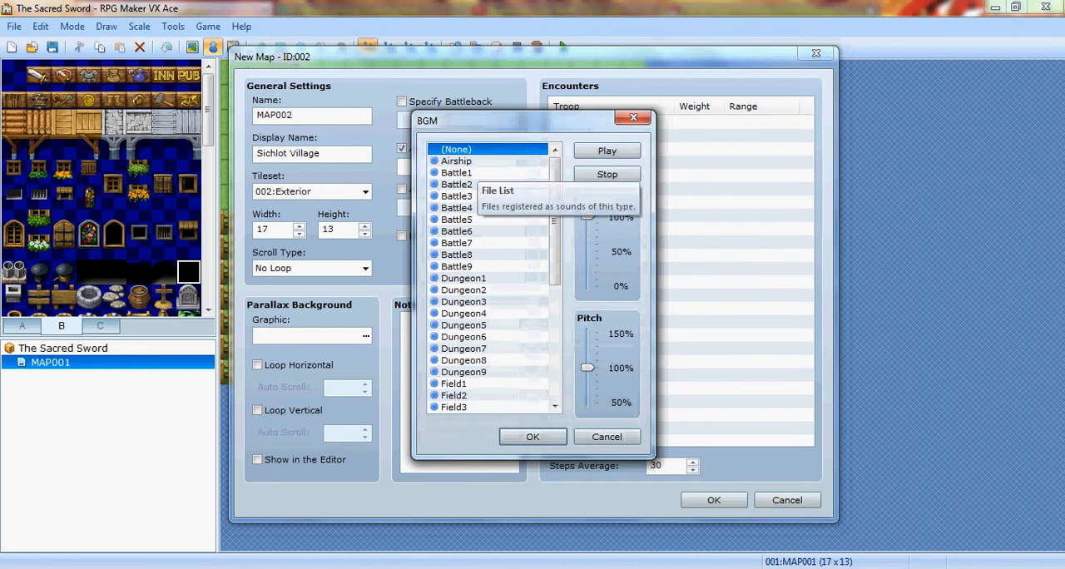
scroll(494, 278, down, 6)
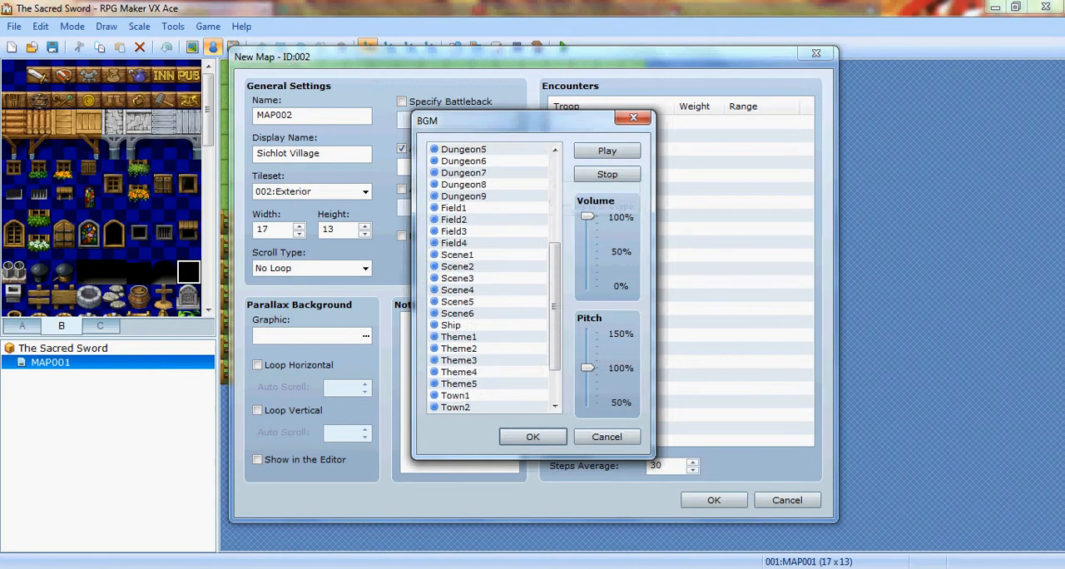
click(459, 325)
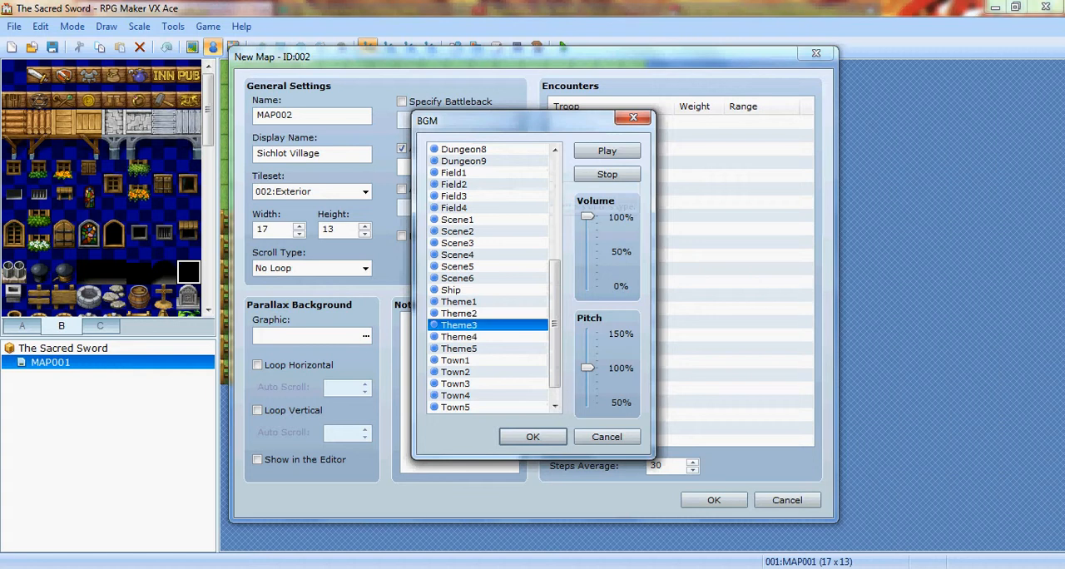
click(454, 207)
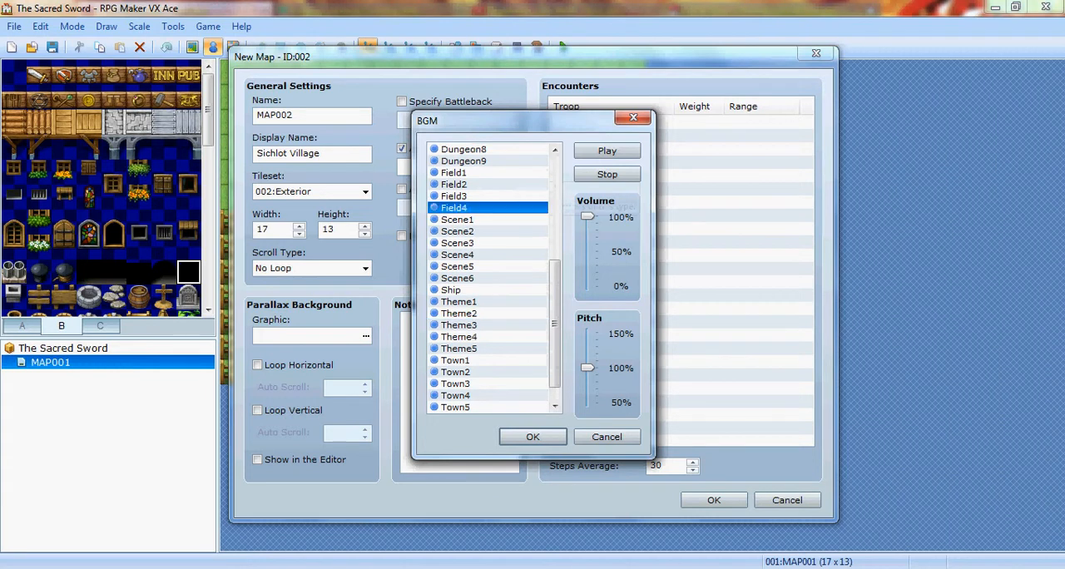
click(454, 173)
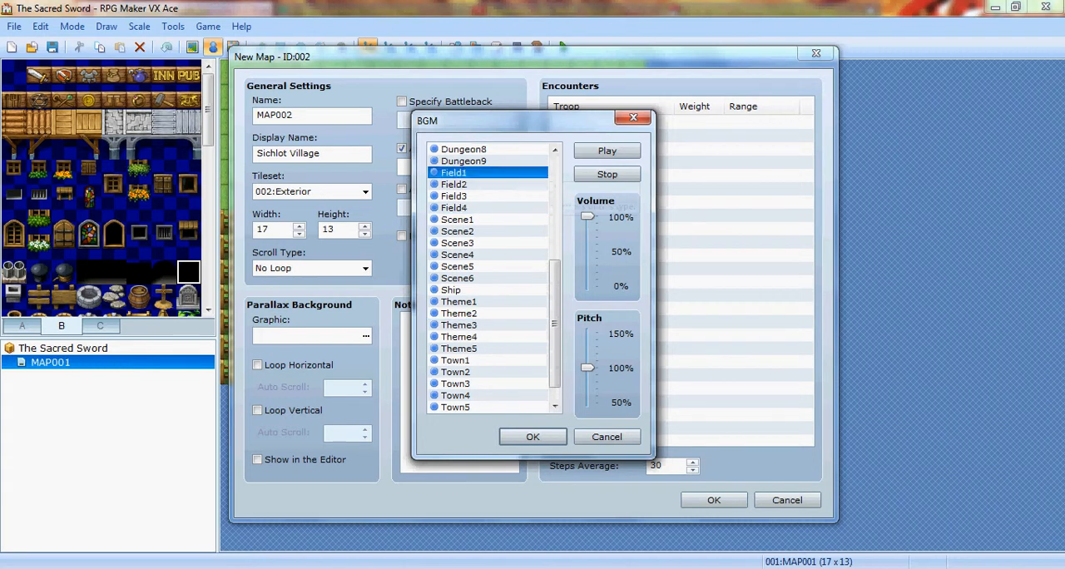
drag(587, 216, 587, 251)
- Go through the Field tracks and Town1, and select Town2 as the village's background music
click(454, 184)
click(454, 208)
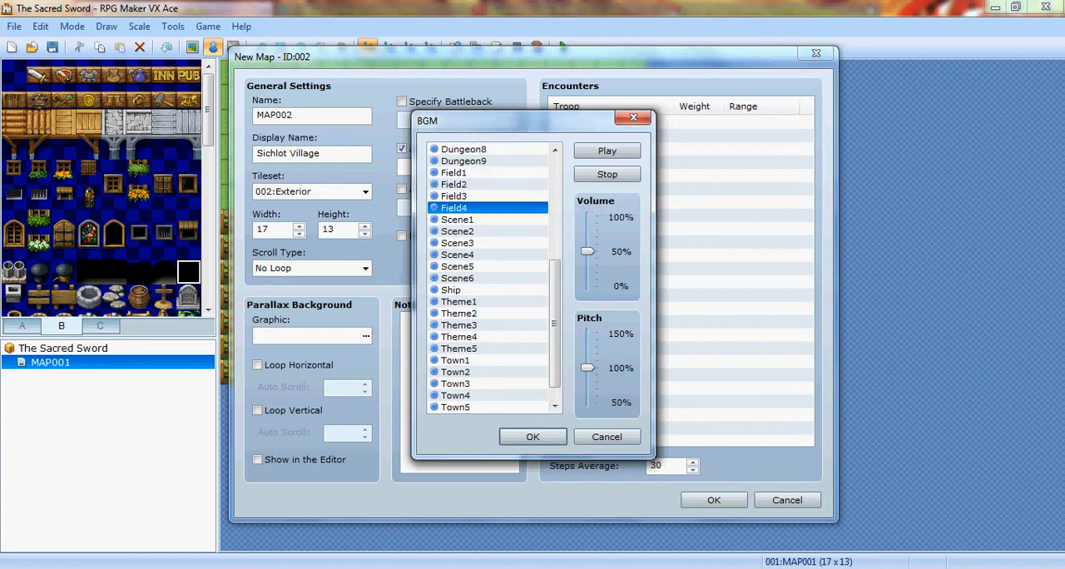
click(454, 196)
click(454, 173)
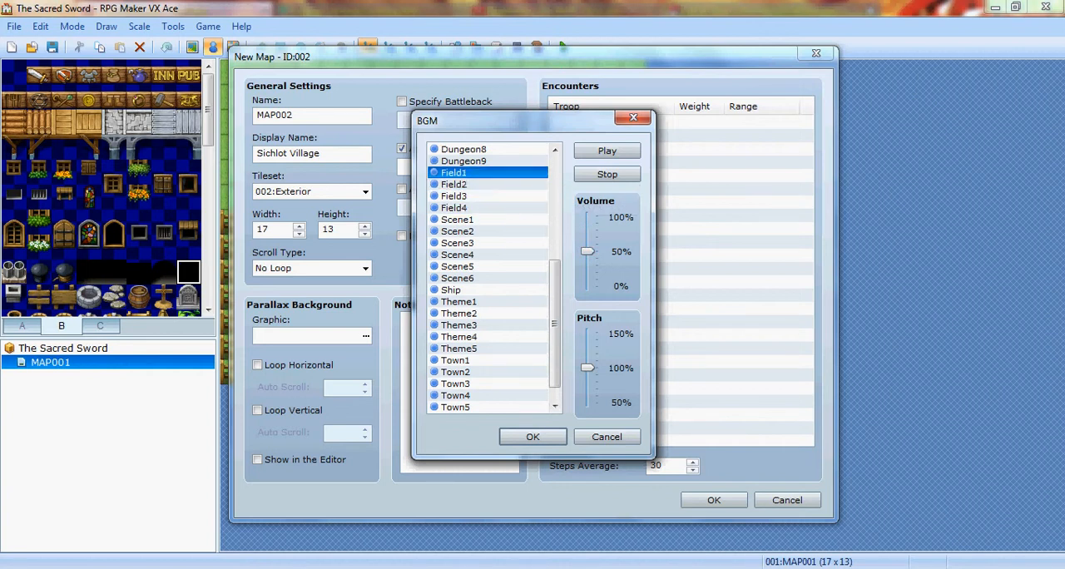
scroll(487, 277, down, 1)
click(455, 337)
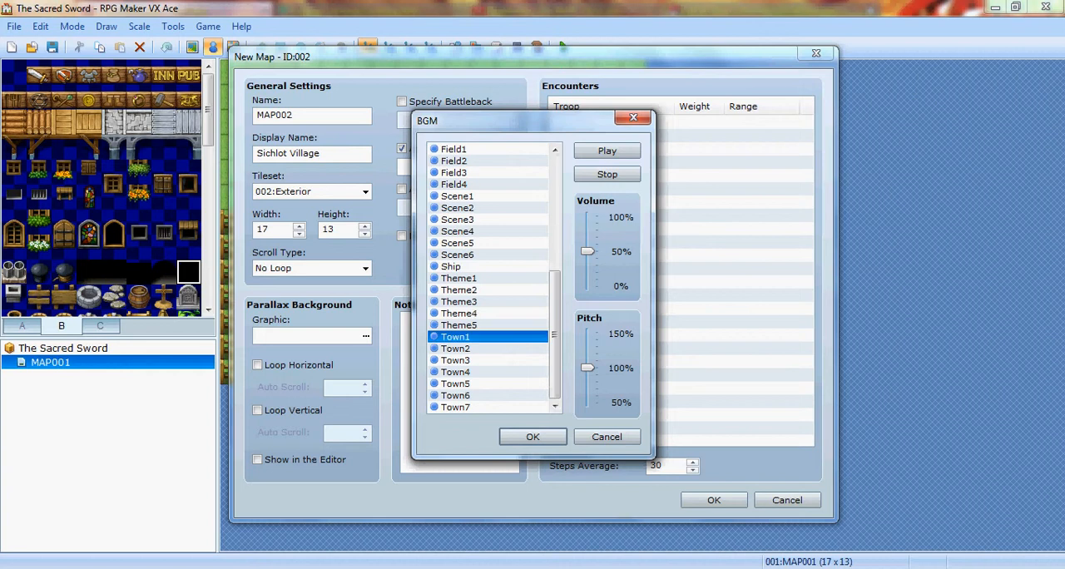
click(455, 348)
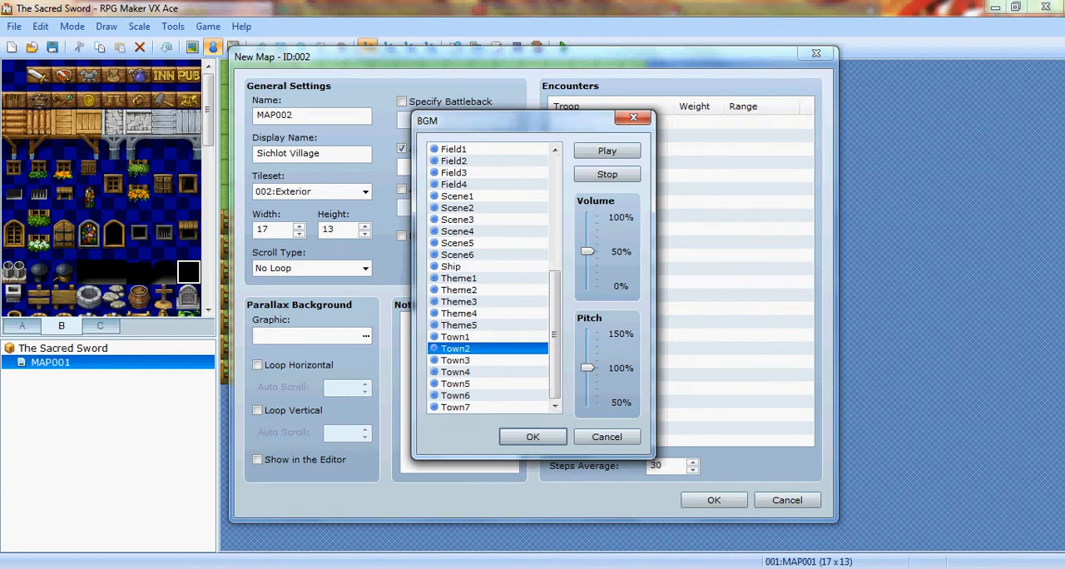
- Lower the Town2 pitch to about 80% while previewing it, stop the playback and accept the music
drag(587, 368, 588, 402)
click(606, 151)
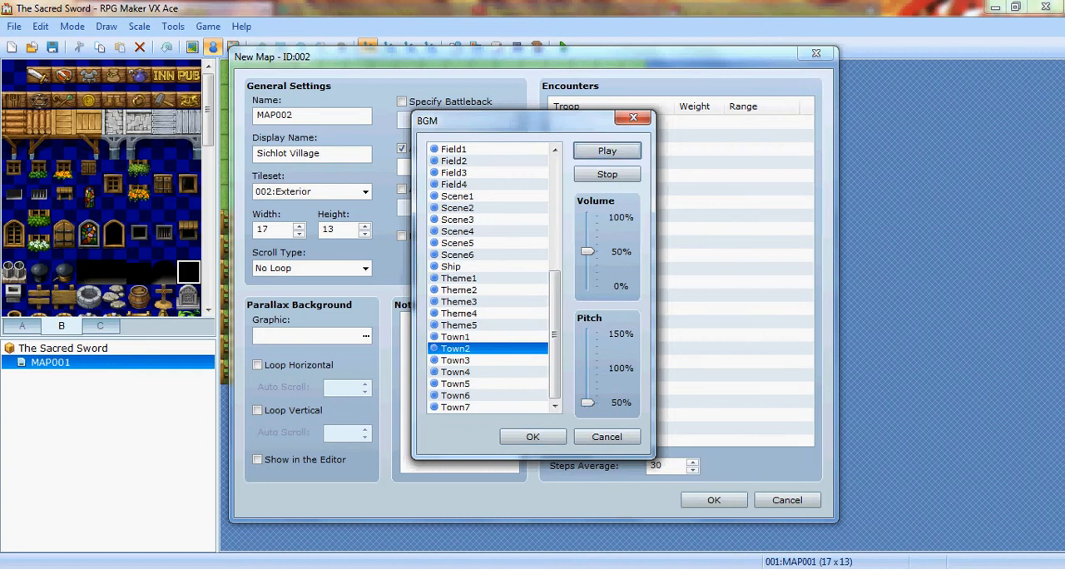
drag(587, 402, 587, 382)
click(607, 151)
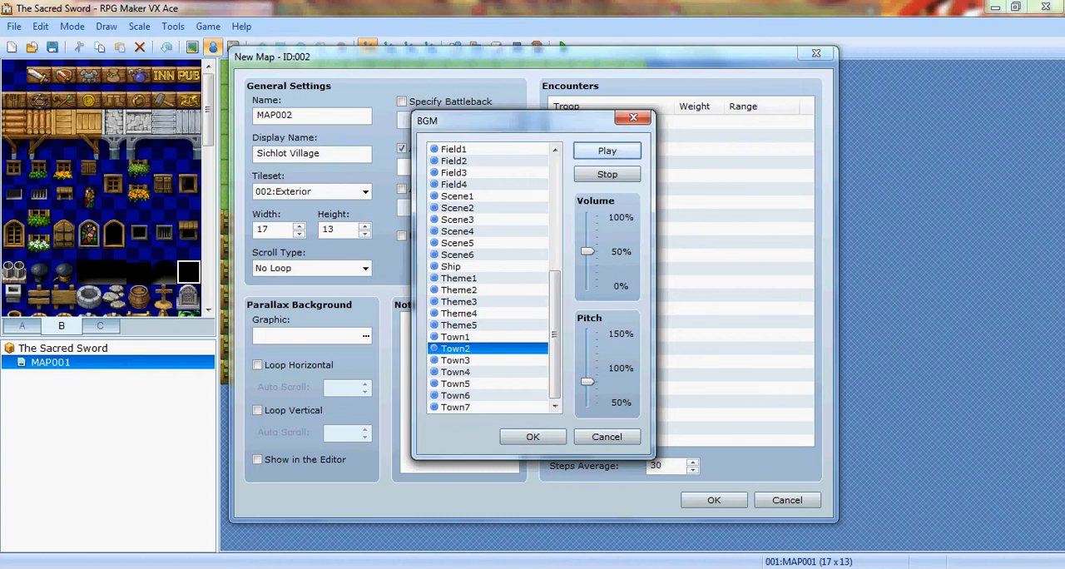
click(532, 437)
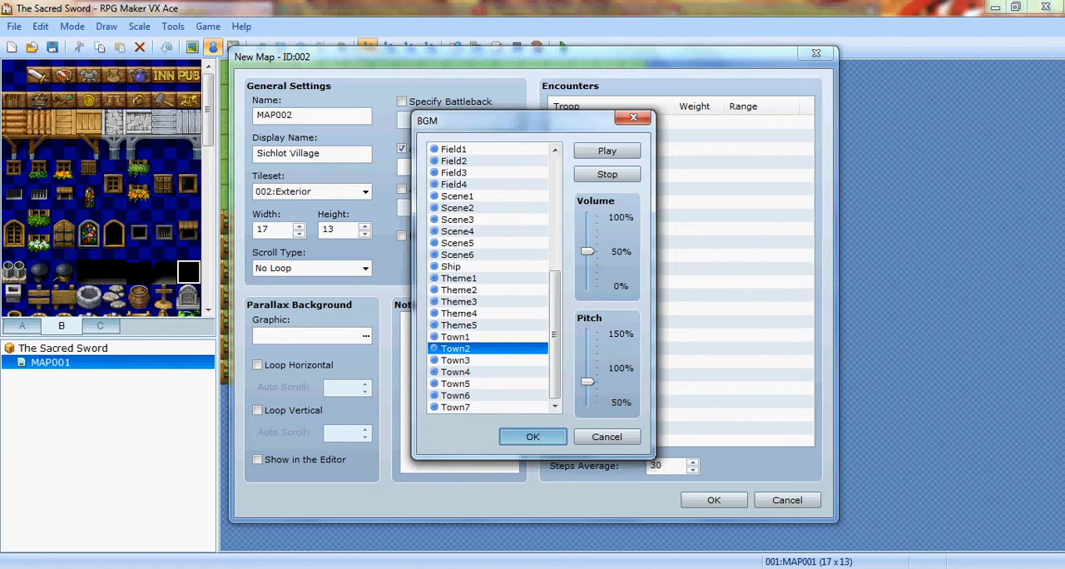
click(606, 174)
click(532, 436)
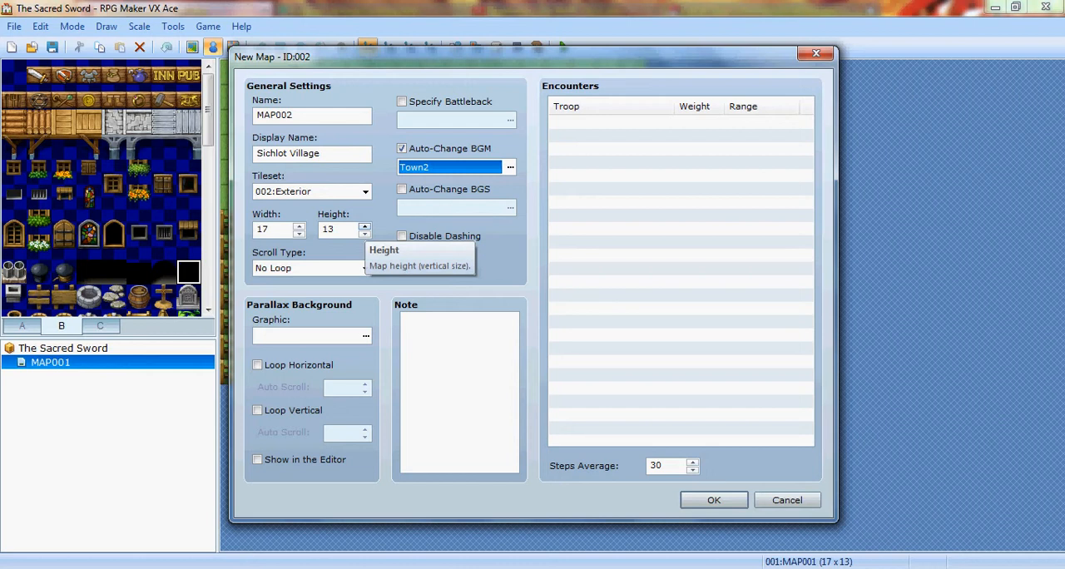
- Set the new map's width and height to 20 tiles each and create the map
click(364, 225)
click(364, 226)
click(364, 225)
click(365, 226)
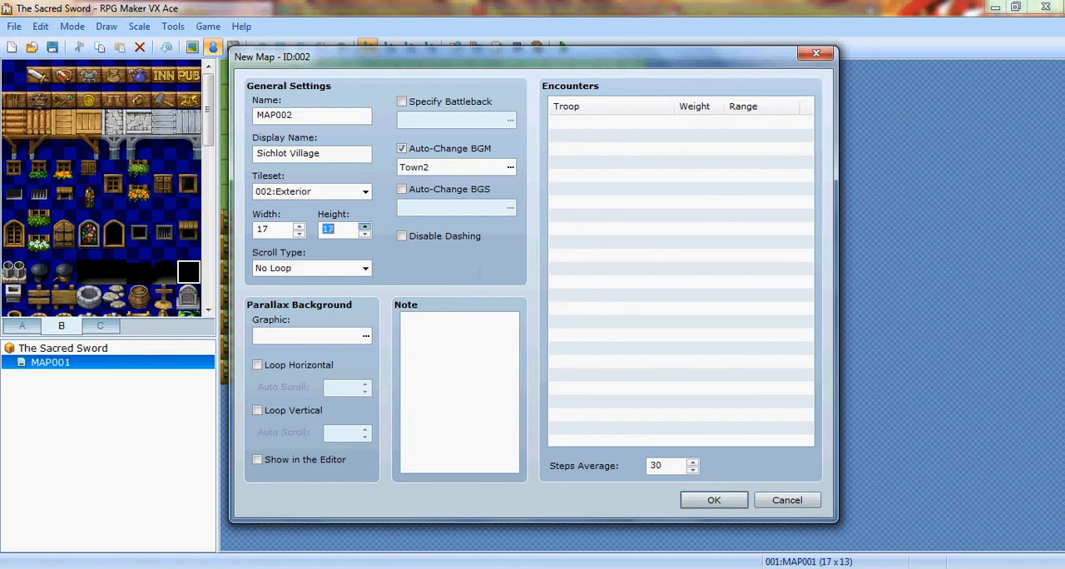
click(364, 225)
click(364, 225)
click(364, 226)
click(299, 225)
click(299, 226)
click(298, 226)
click(299, 225)
click(298, 233)
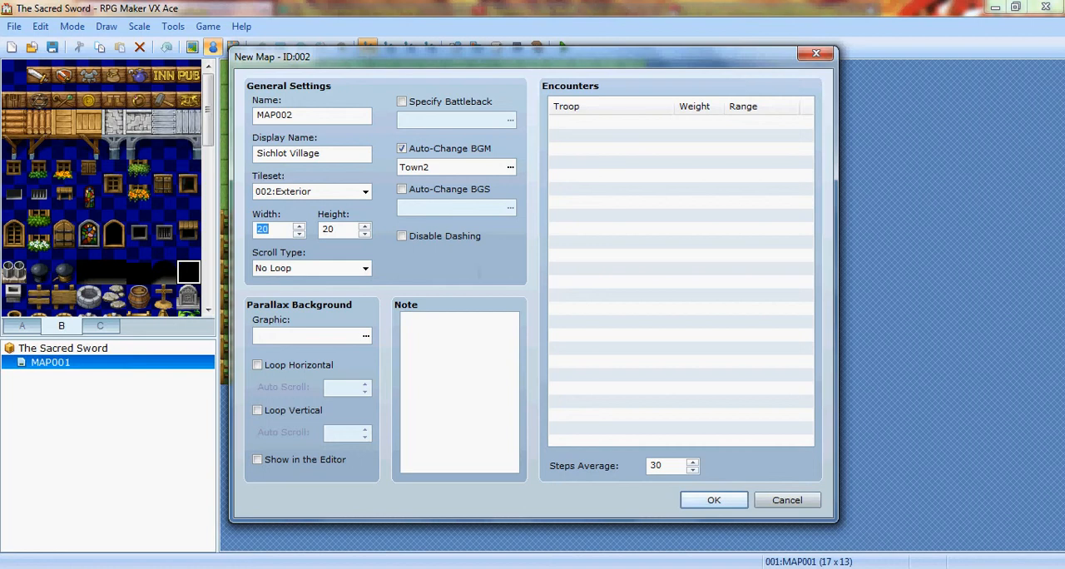
click(713, 500)
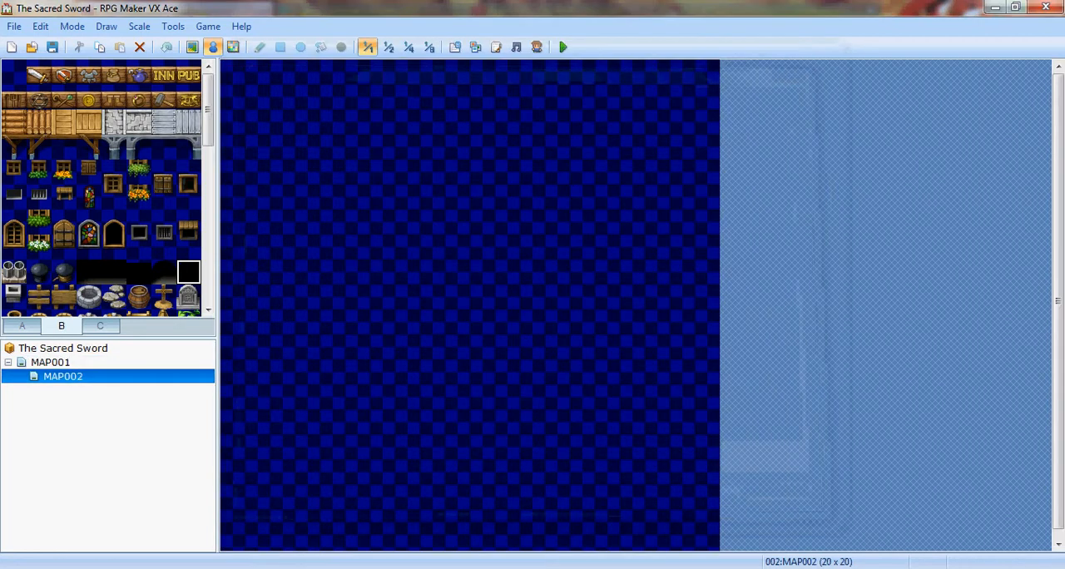
- Switch to map editing and flood fill the whole of MAP002 with the plain grass tile
click(387, 47)
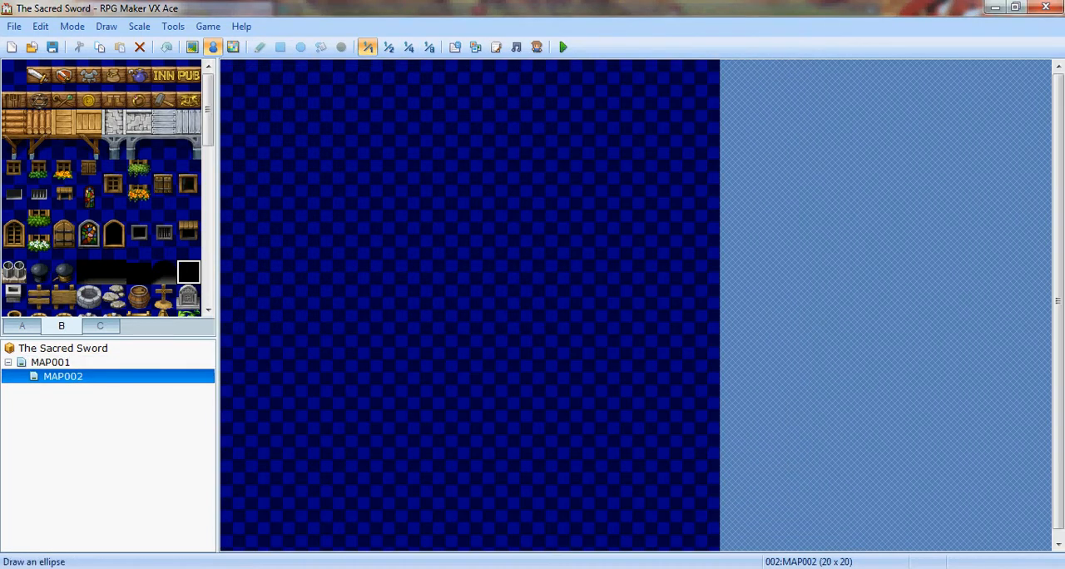
click(367, 47)
click(23, 326)
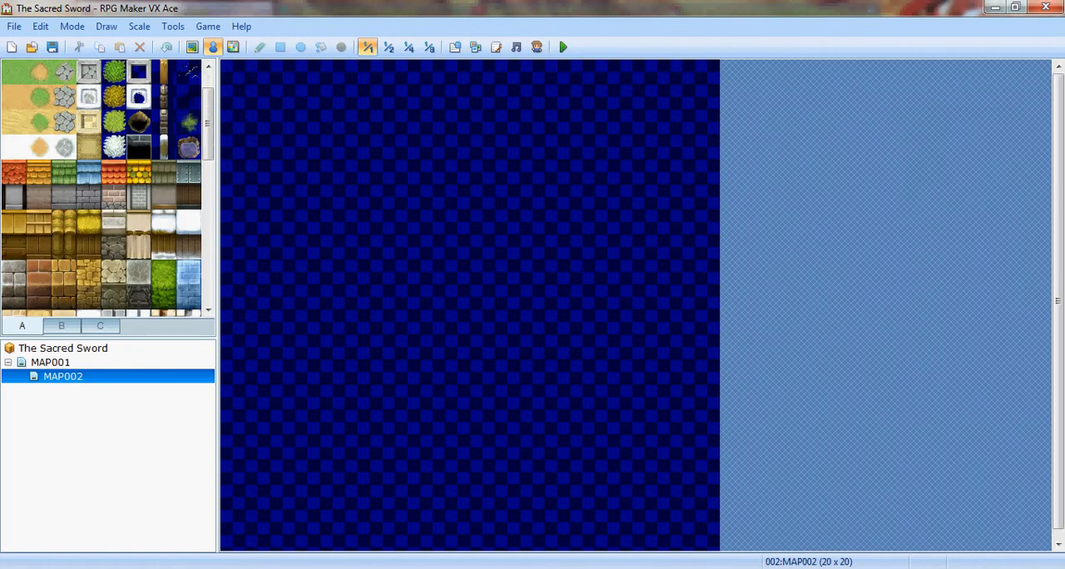
click(14, 72)
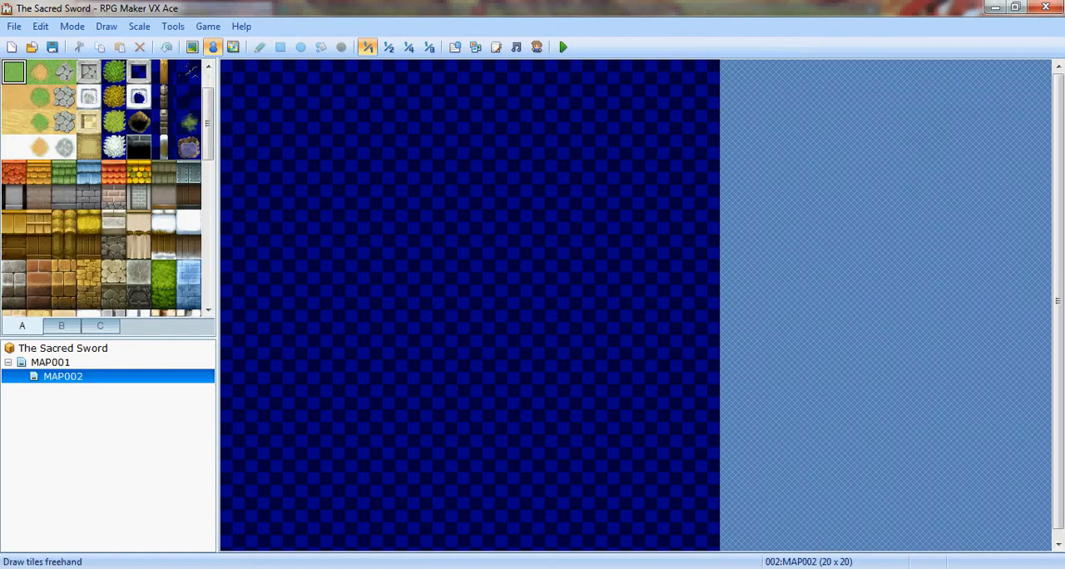
click(192, 47)
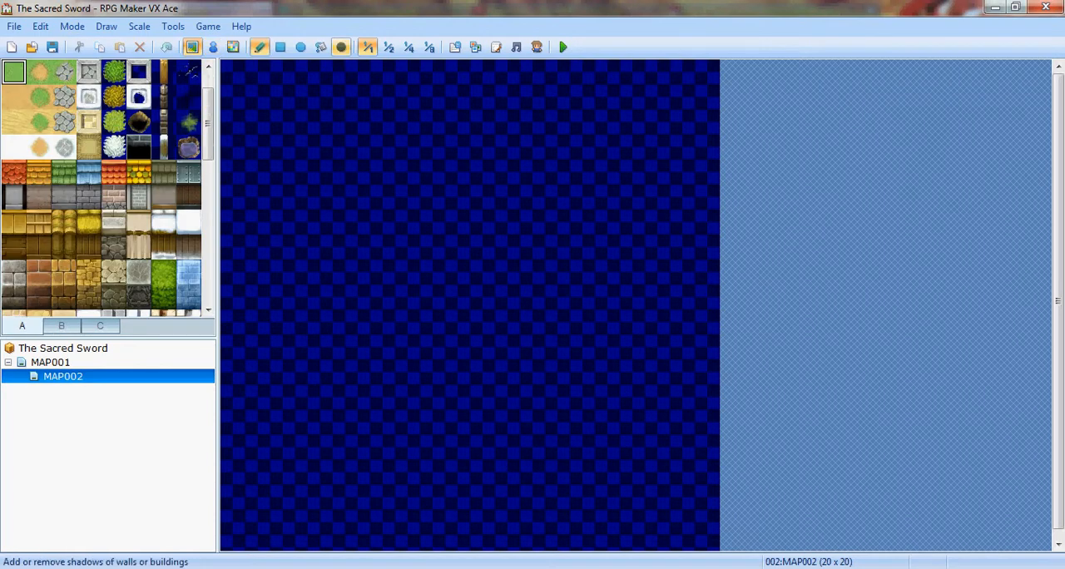
click(321, 46)
click(331, 222)
- Draw a two-tile-wide dirt path about 11 tiles down from MAP002's upper edge at column 7, undoing the mistaken full-map dirt fill
click(39, 72)
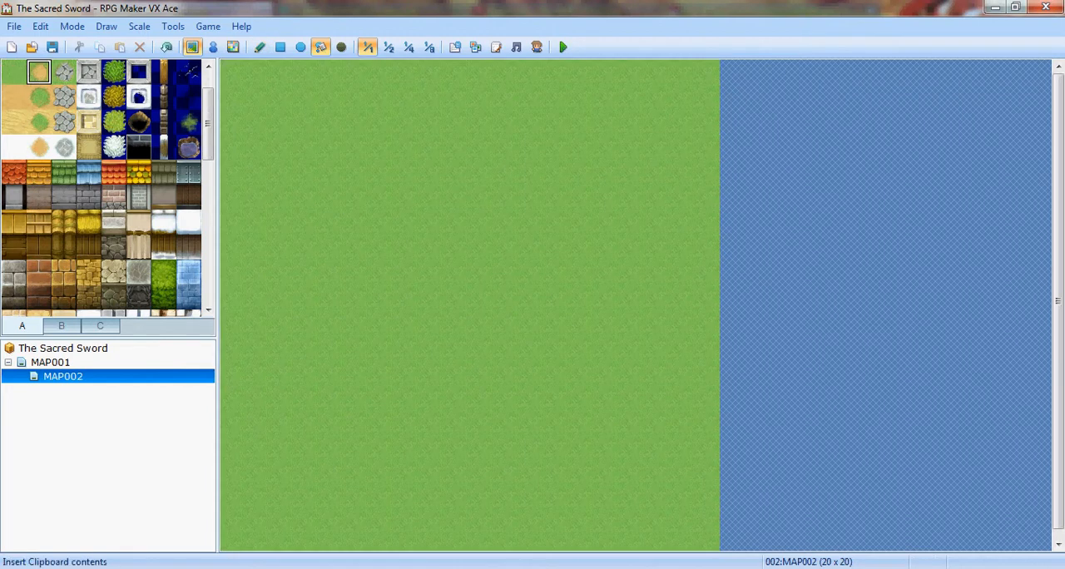
click(280, 47)
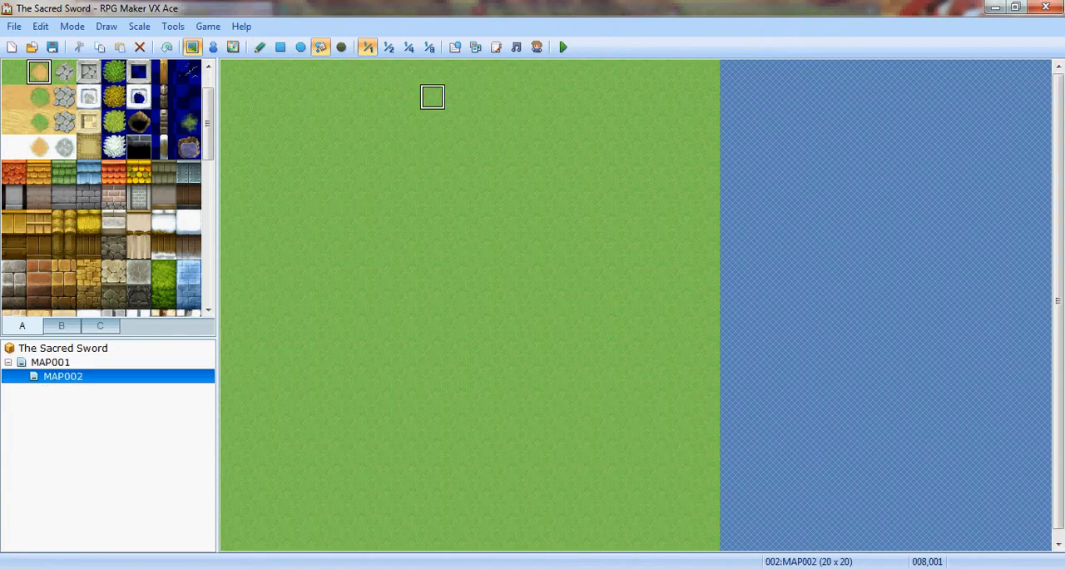
click(432, 71)
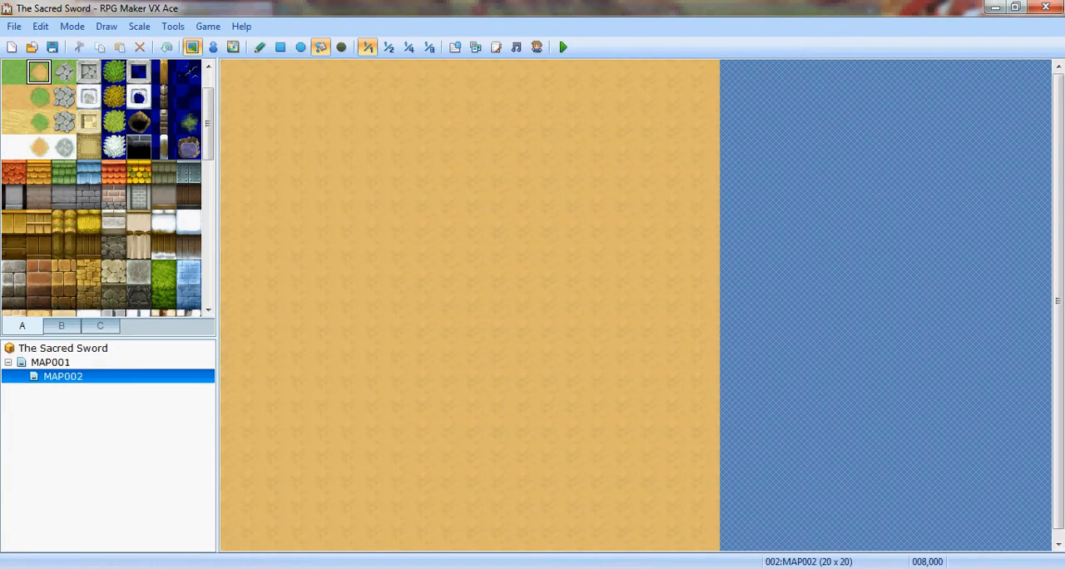
key(ctrl+z)
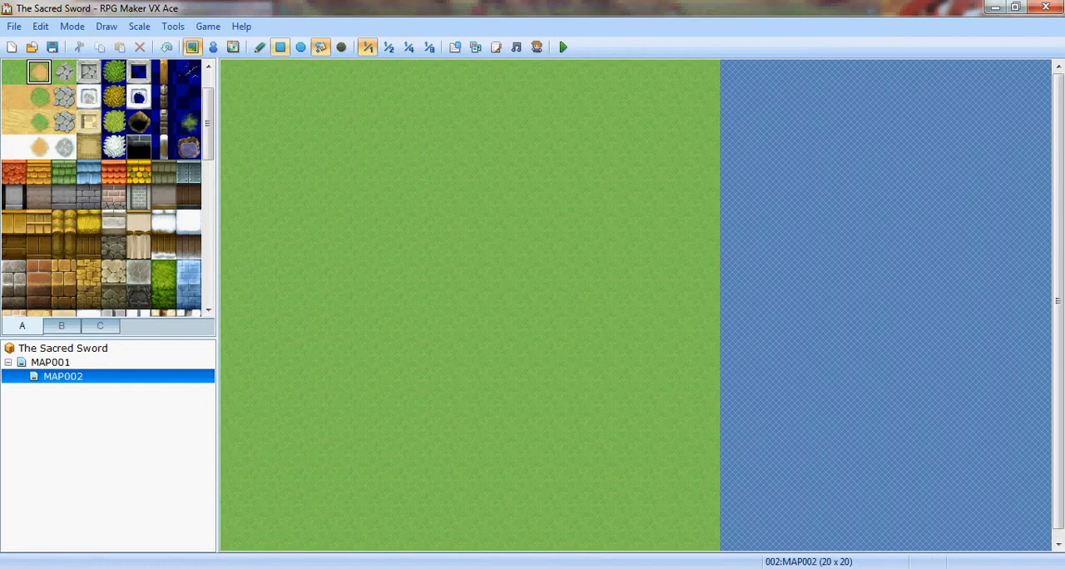
click(260, 47)
mouse_move(407, 73)
mouse_down()
mouse_move(433, 97)
mouse_move(433, 234)
mouse_move(456, 246)
mouse_move(456, 298)
mouse_up()
- Create an event on MAP001's path exit tile (007,012) and add a Transfer Player command to it
click(50, 362)
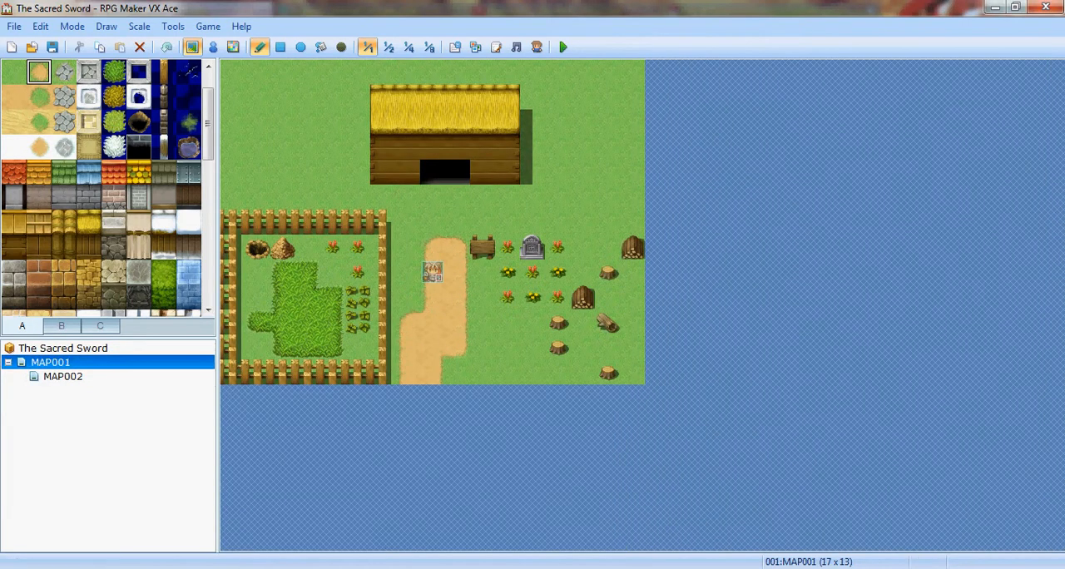
key(F6)
right_click(412, 370)
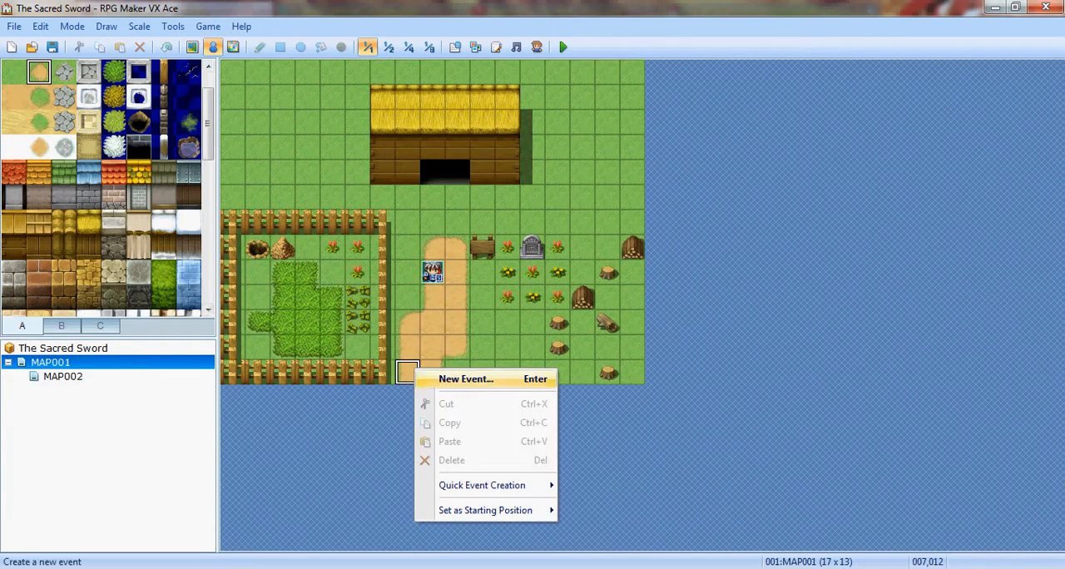
click(439, 374)
right_click(551, 124)
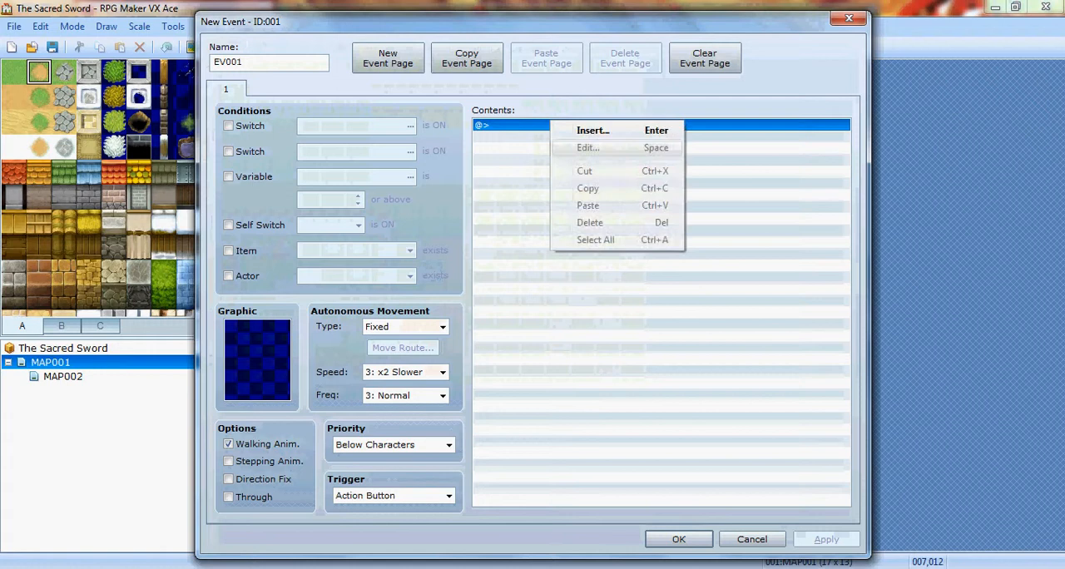
click(582, 149)
click(550, 108)
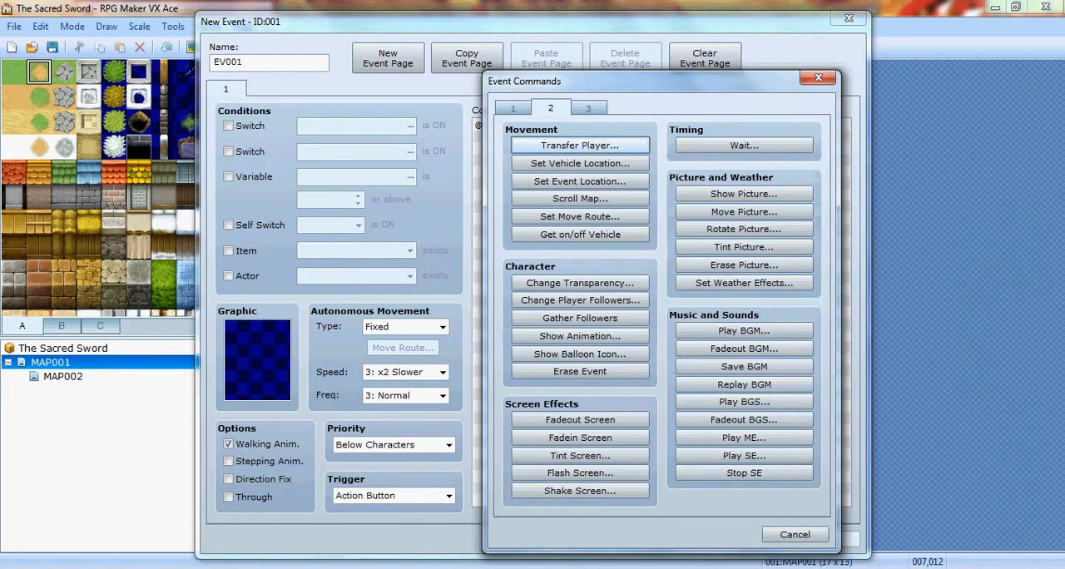
click(580, 145)
- Set the transfer destination to MAP002 at (007,000), the start of its dirt path, and save the event
click(749, 257)
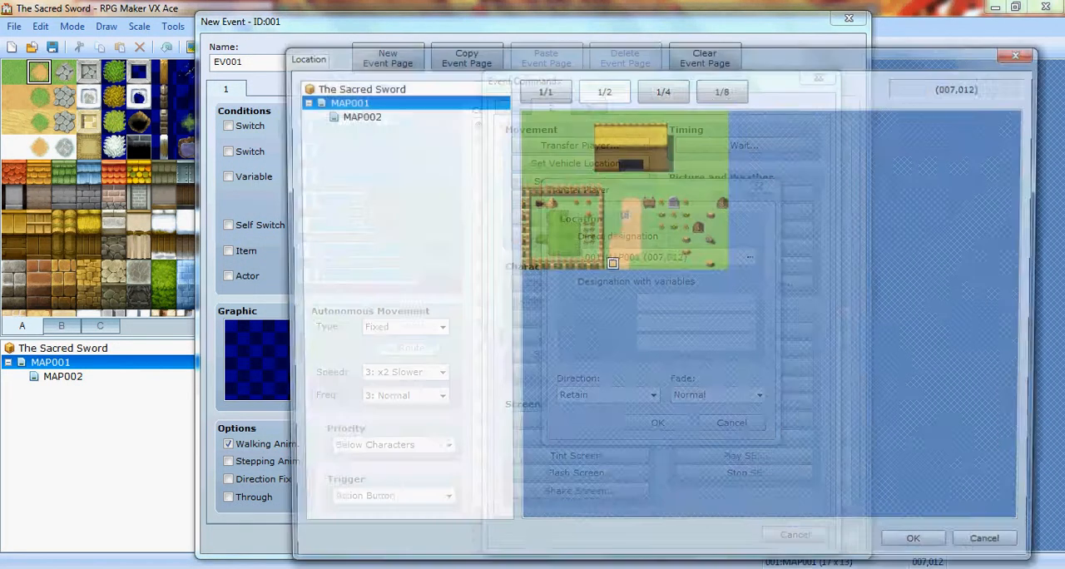
click(356, 115)
click(614, 115)
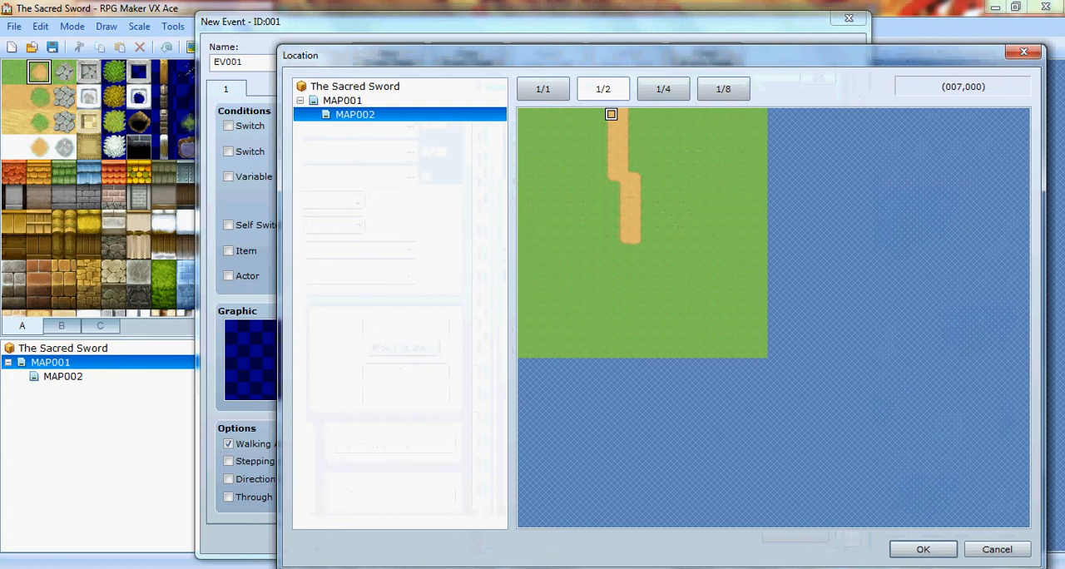
click(922, 549)
click(657, 423)
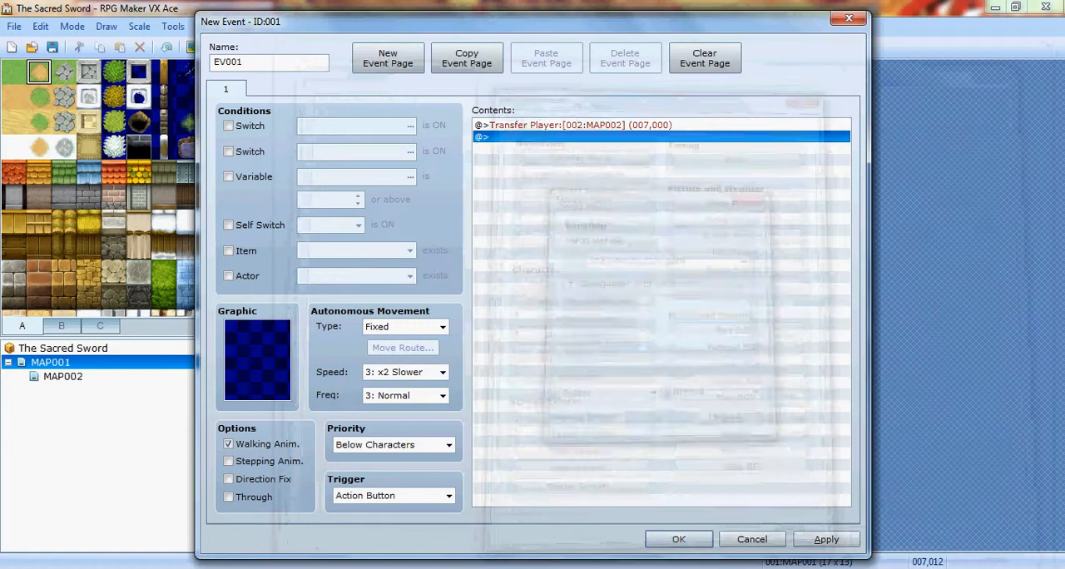
click(677, 538)
- Create an event on MAP001's second path exit tile (008,012) and add a Transfer Player command to it
right_click(428, 366)
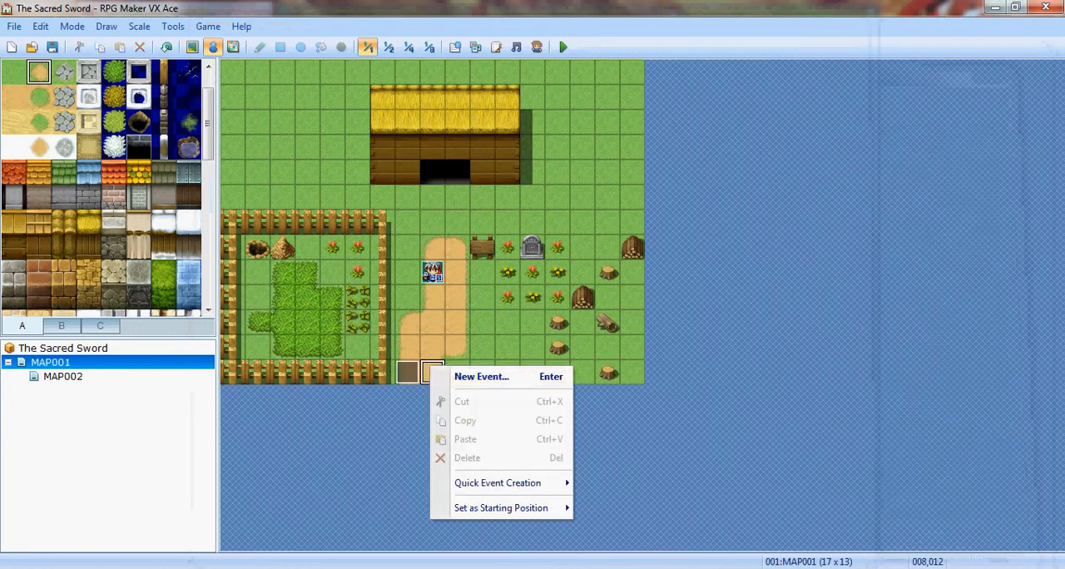
click(475, 374)
right_click(519, 126)
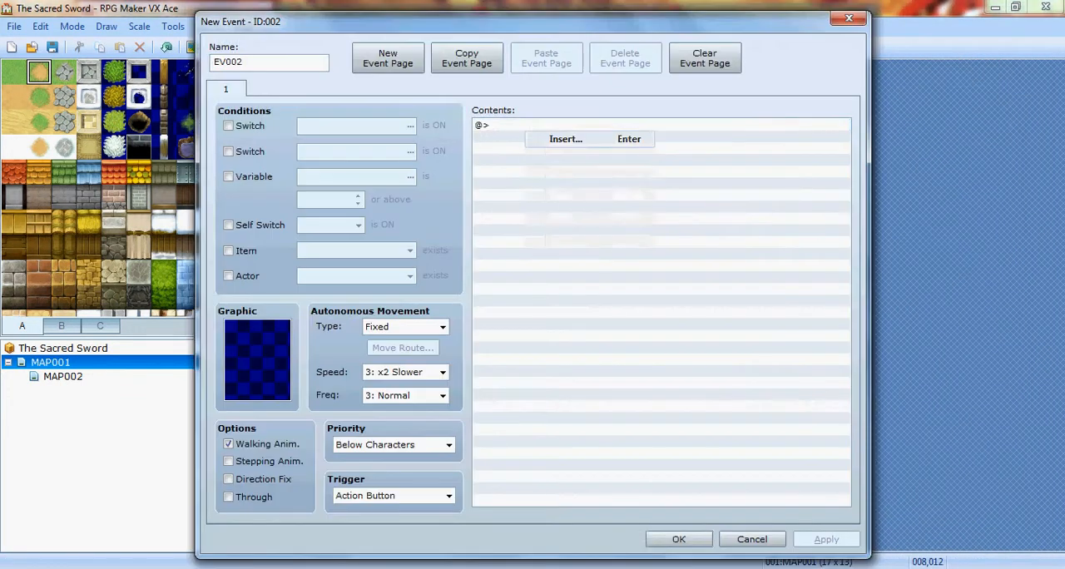
click(566, 136)
click(580, 145)
- Set the second exit's transfer destination to MAP002 at (008,000), the neighbouring tile of its dirt path, and save the event
click(674, 257)
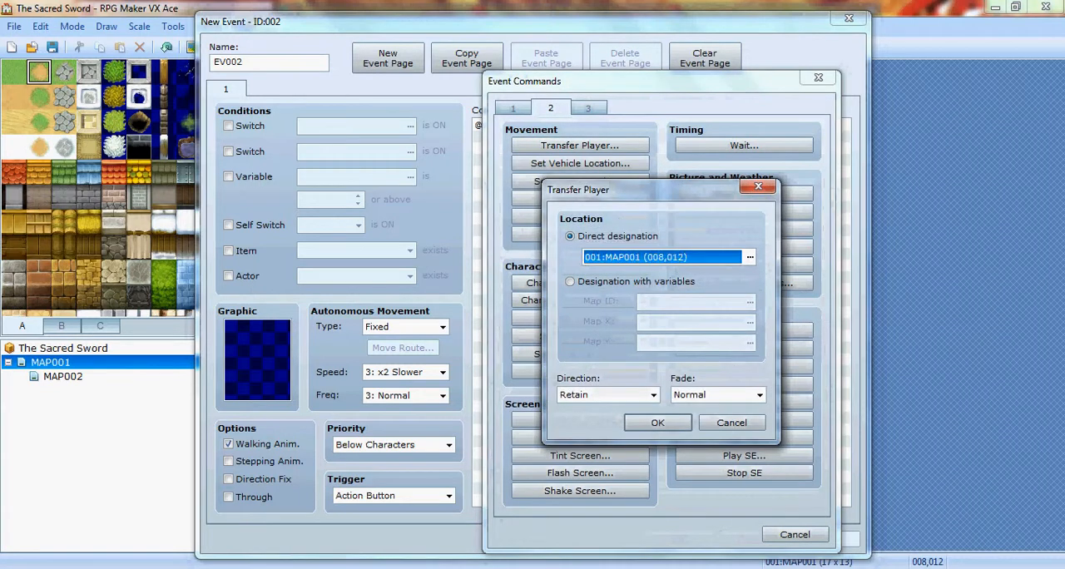
click(749, 257)
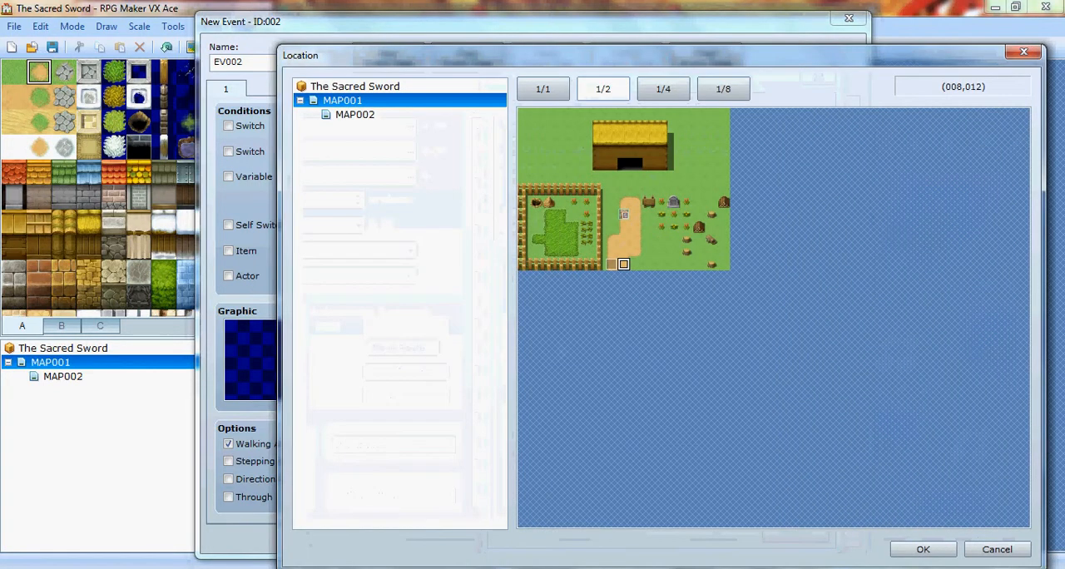
click(355, 114)
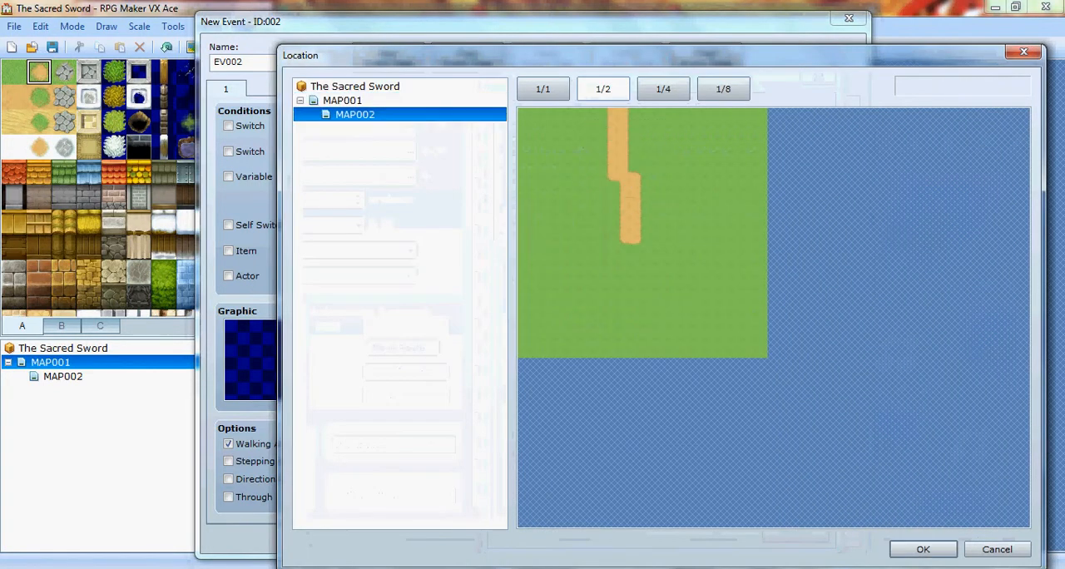
click(342, 100)
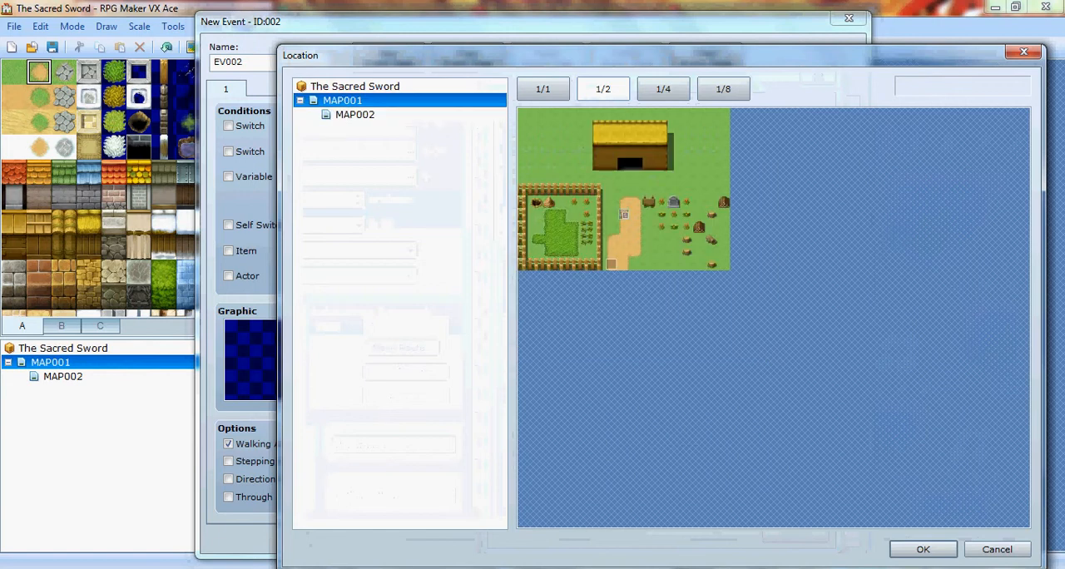
click(355, 115)
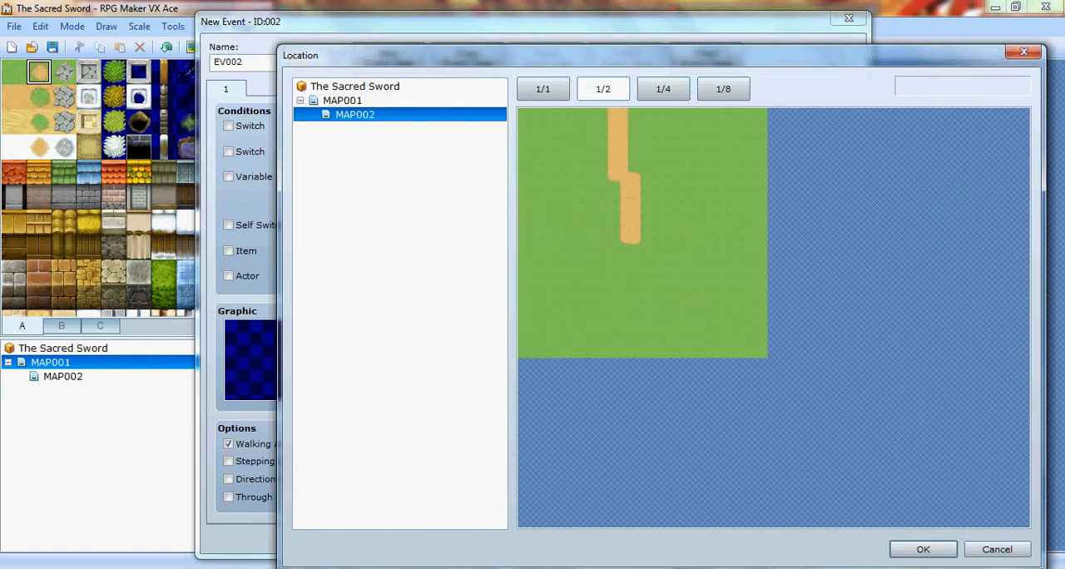
click(624, 114)
click(922, 549)
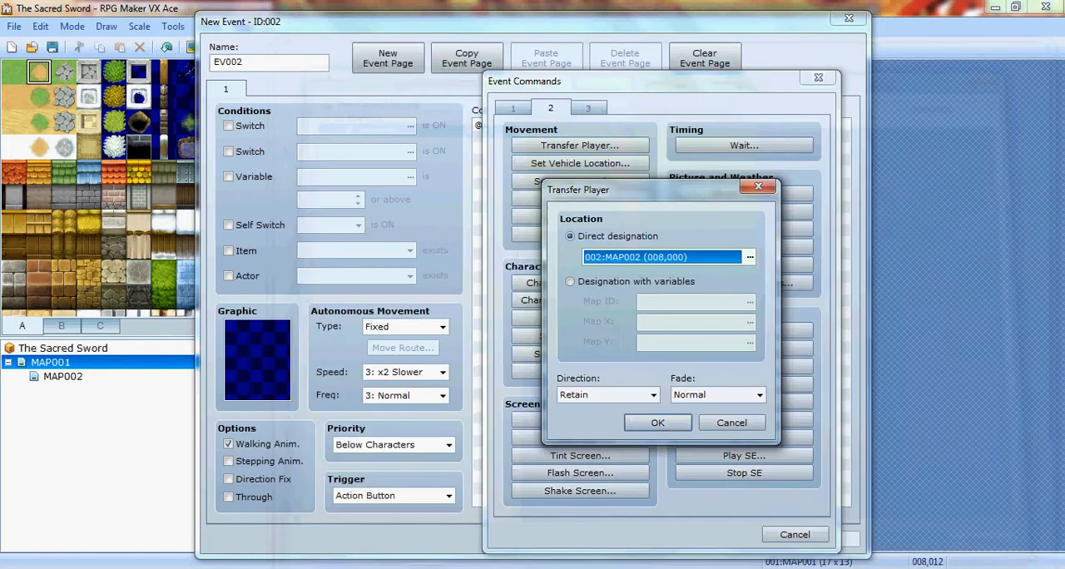
click(657, 423)
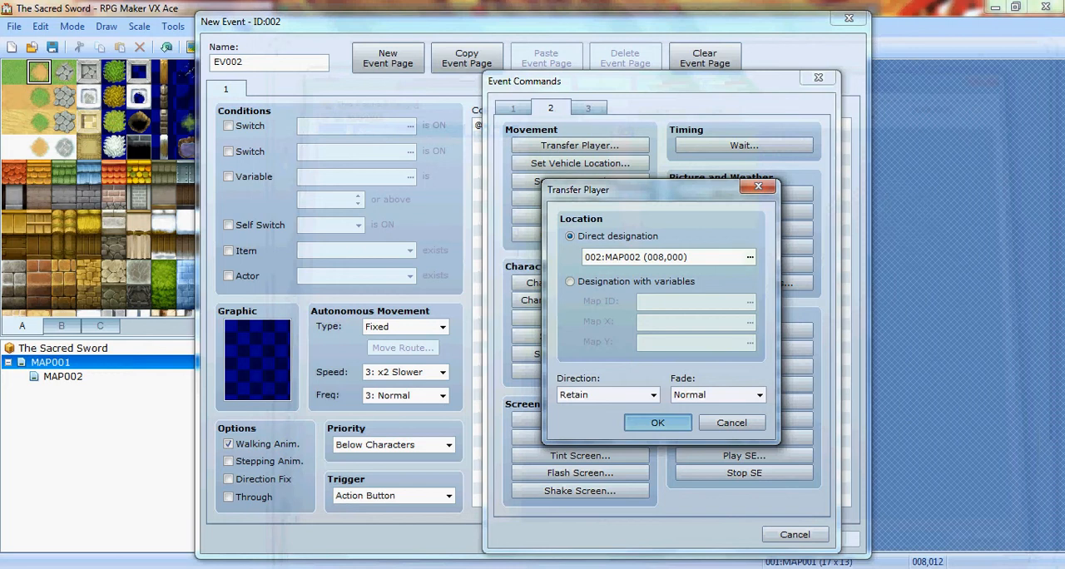
click(679, 539)
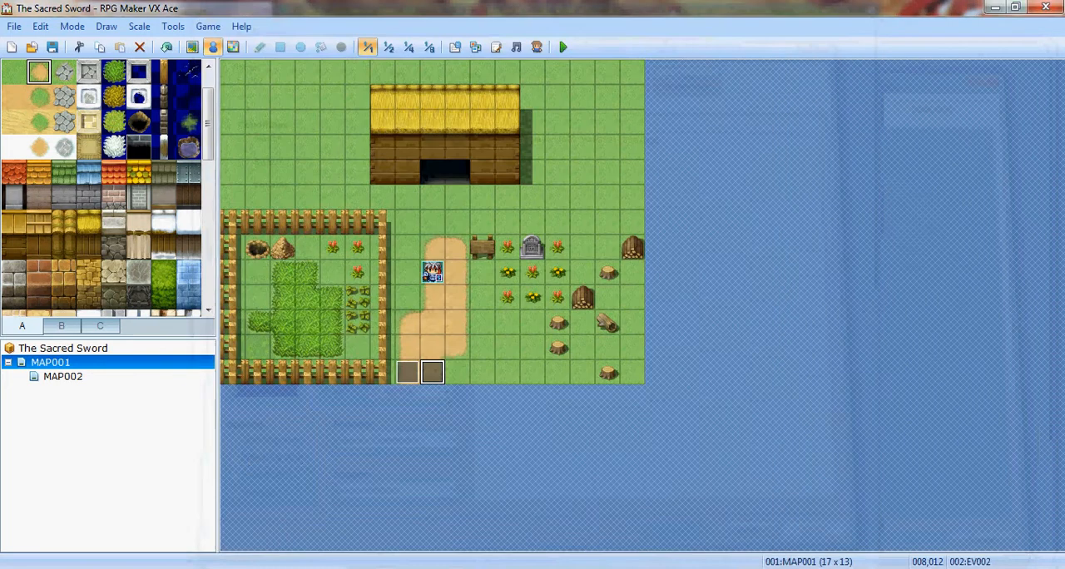
- Change the trigger of MAP001's exit event at (007,012) to Player Touch and save the event
right_click(407, 374)
click(449, 387)
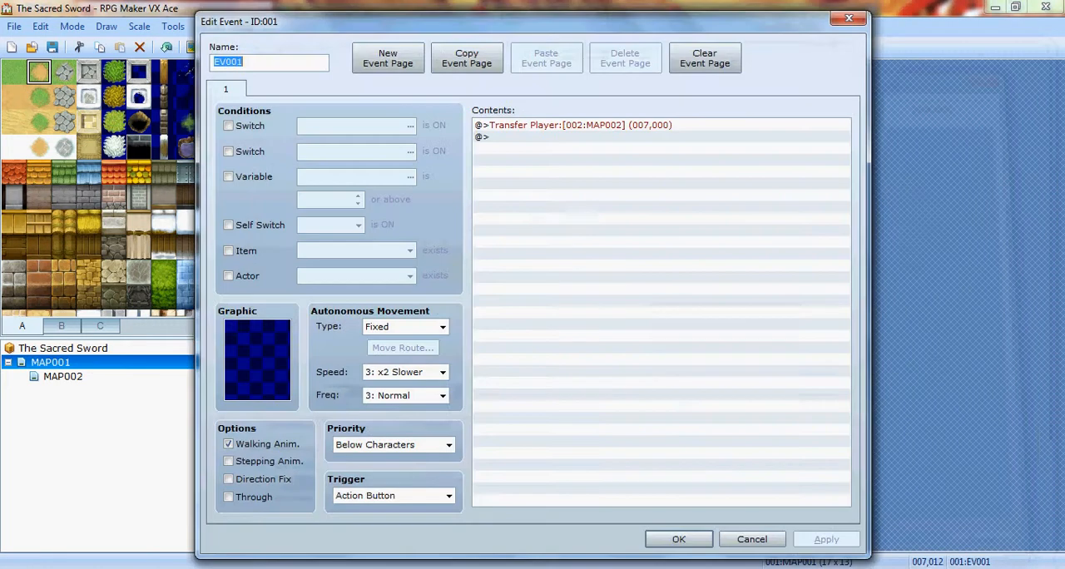
click(448, 495)
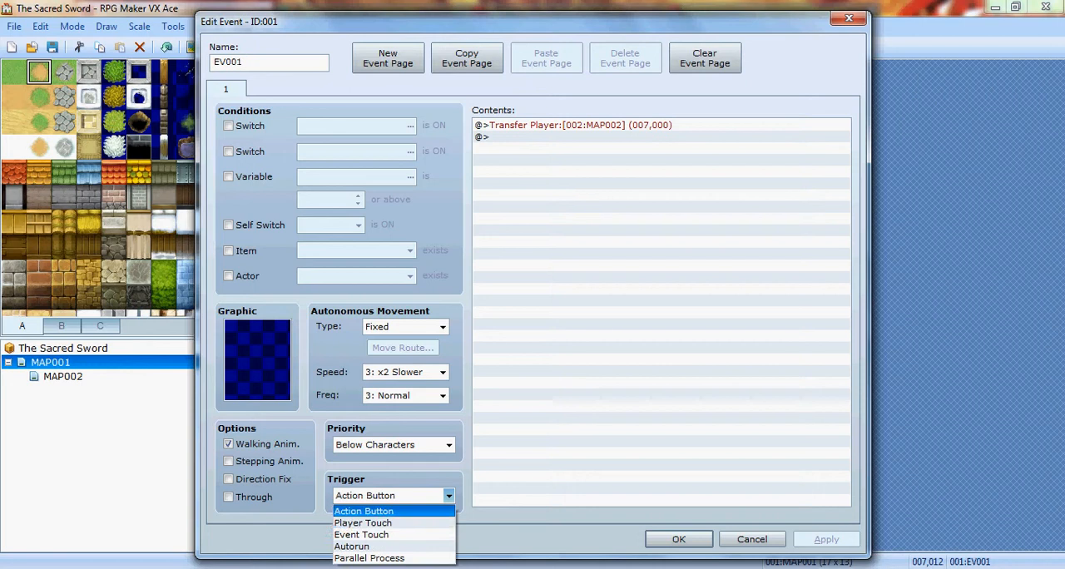
click(363, 522)
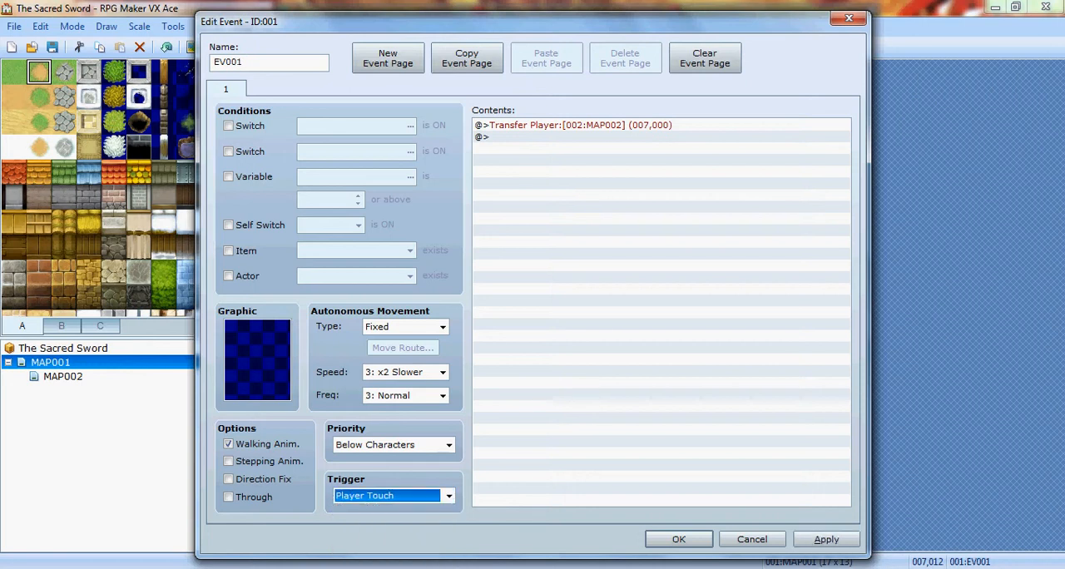
click(679, 539)
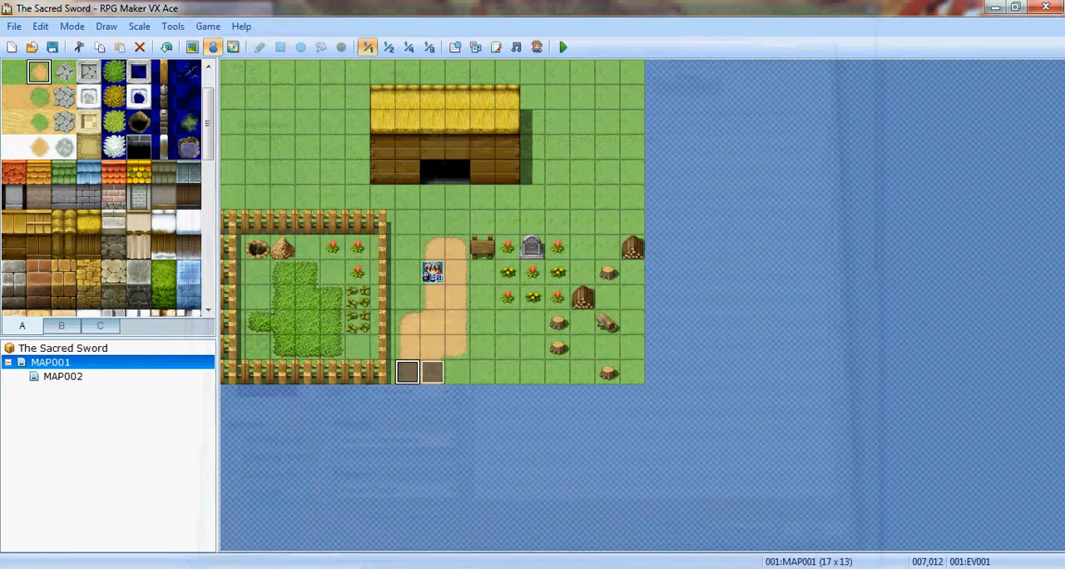
- Change the trigger of MAP001's exit event at (008,012) to Player Touch and save the event
right_click(432, 372)
click(470, 388)
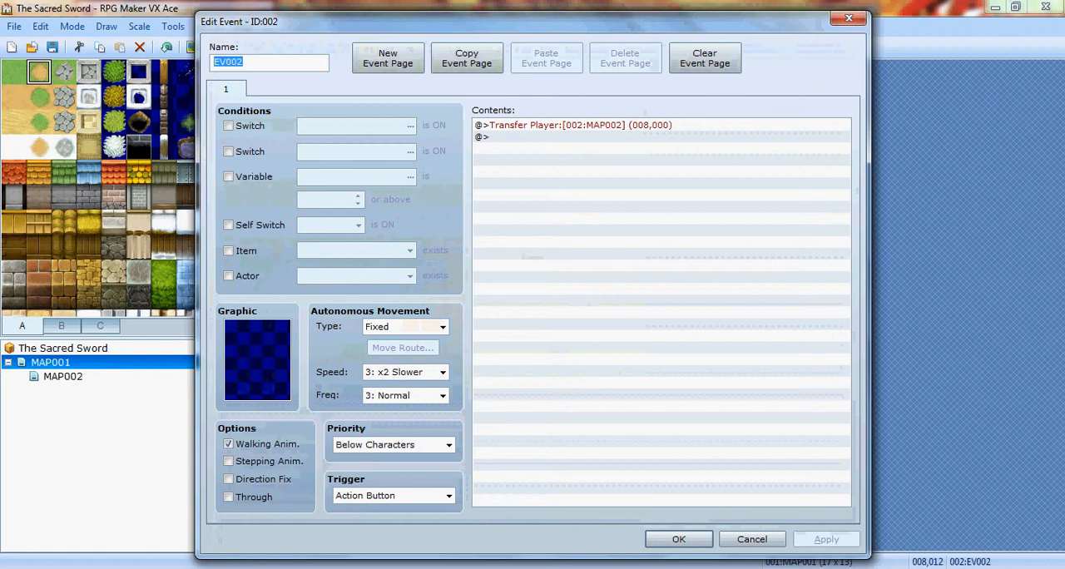
click(448, 495)
click(363, 522)
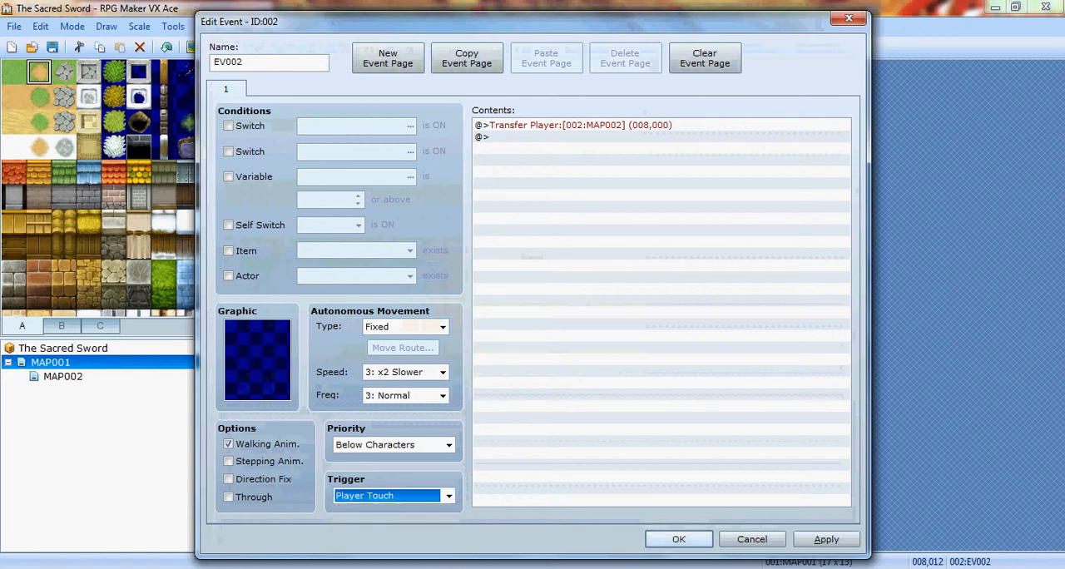
click(678, 539)
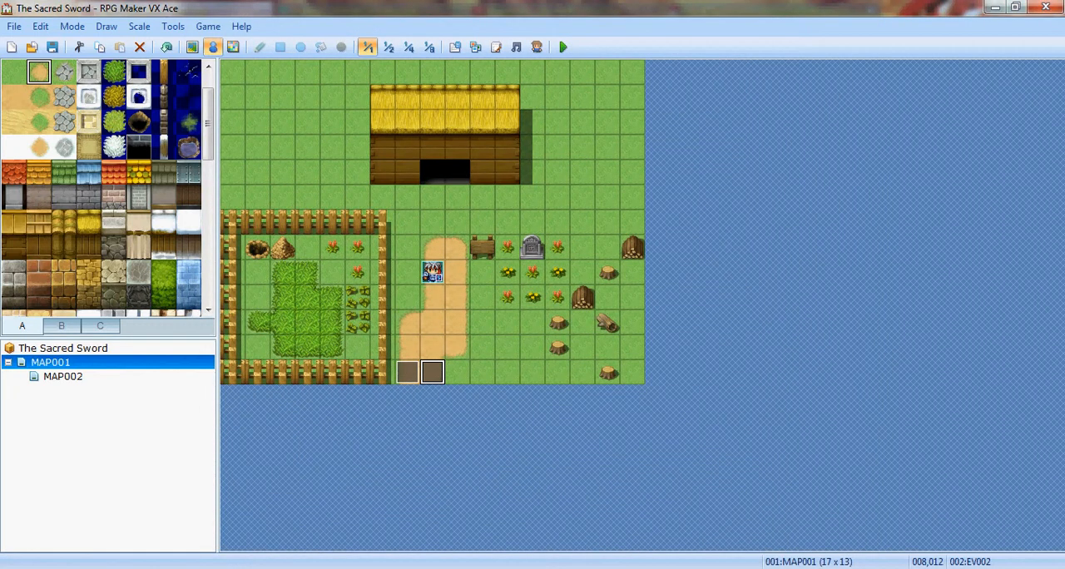
- Set the trigger of MAP001's exit event at (007,012) back to Action Button and save the event
right_click(406, 372)
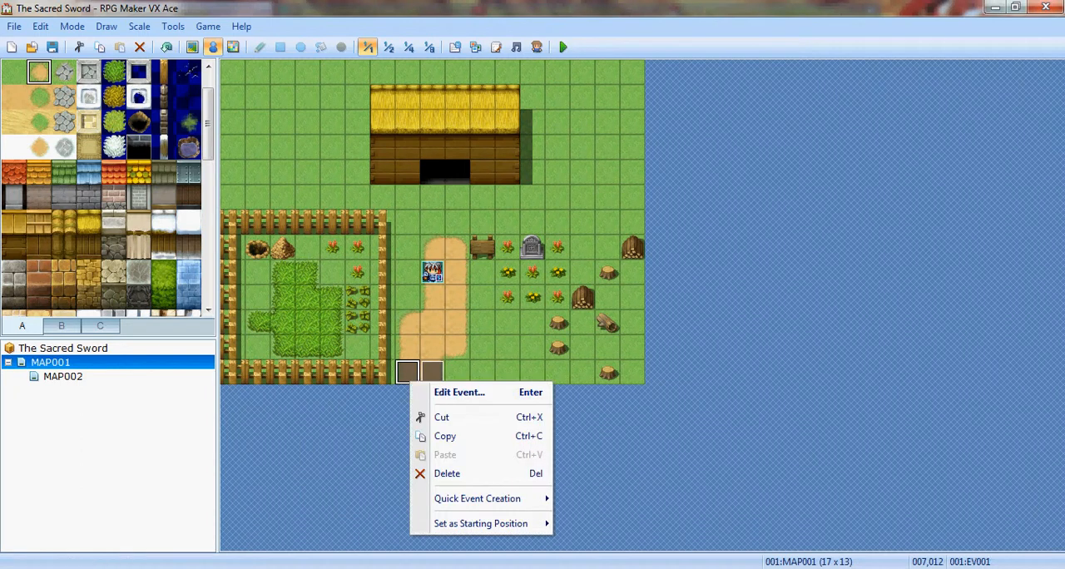
click(458, 392)
click(448, 495)
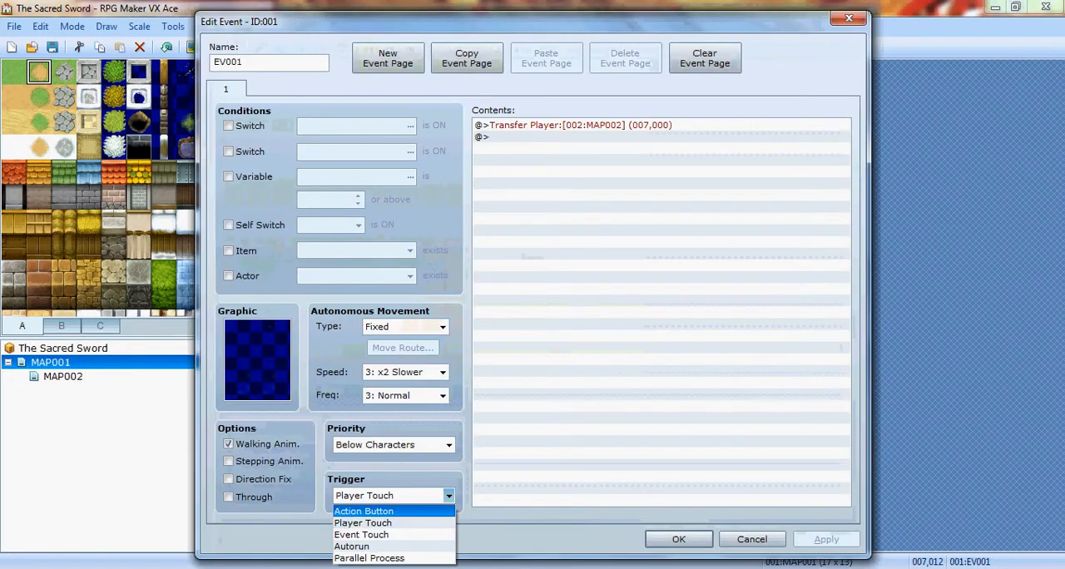
click(363, 511)
click(679, 539)
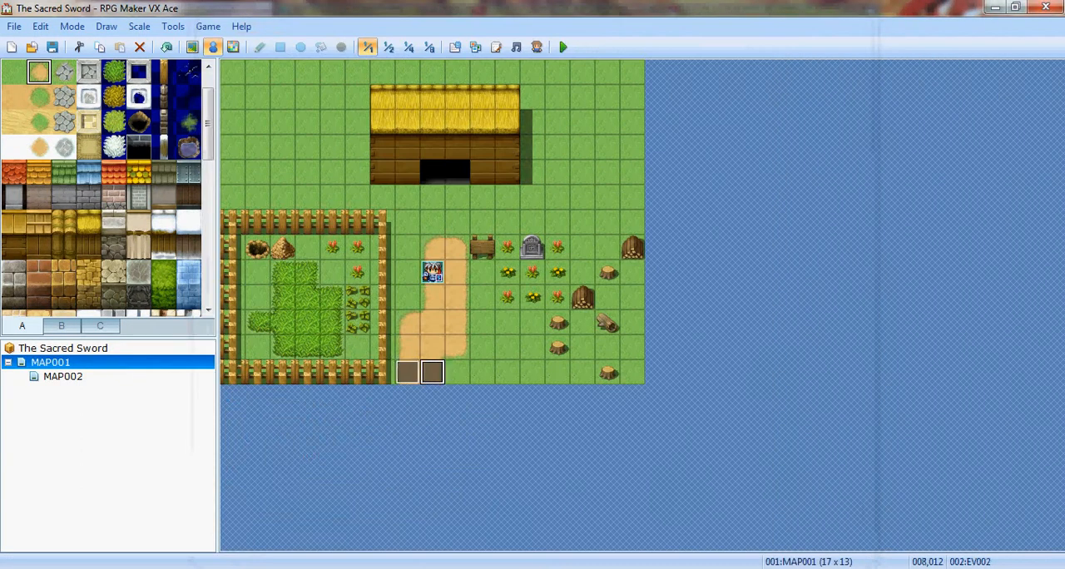
- Set the trigger of MAP001's exit event at (008,012) back to Action Button and save the event
right_click(431, 373)
click(466, 375)
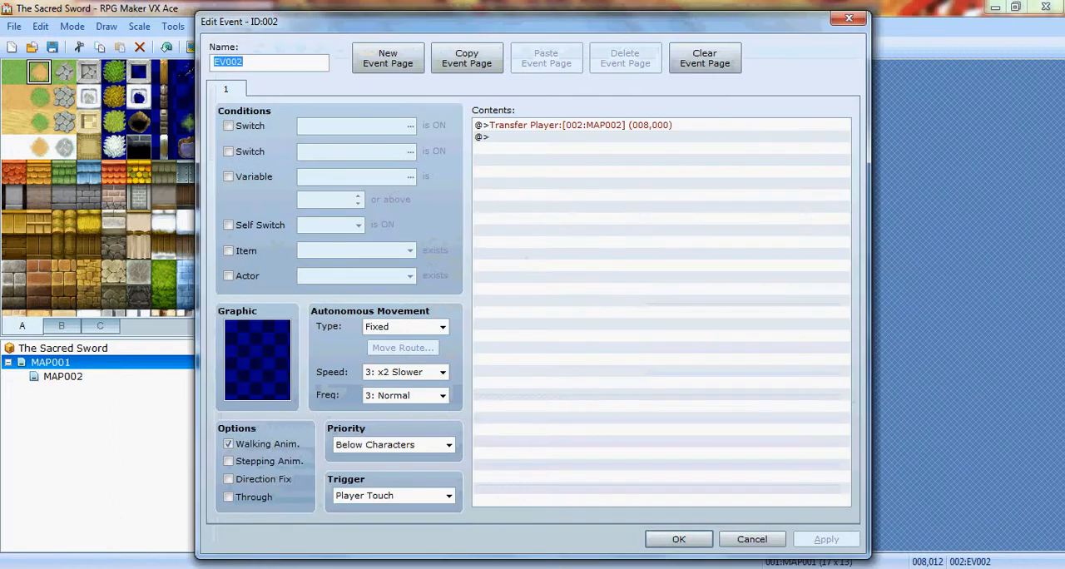
click(448, 495)
click(363, 511)
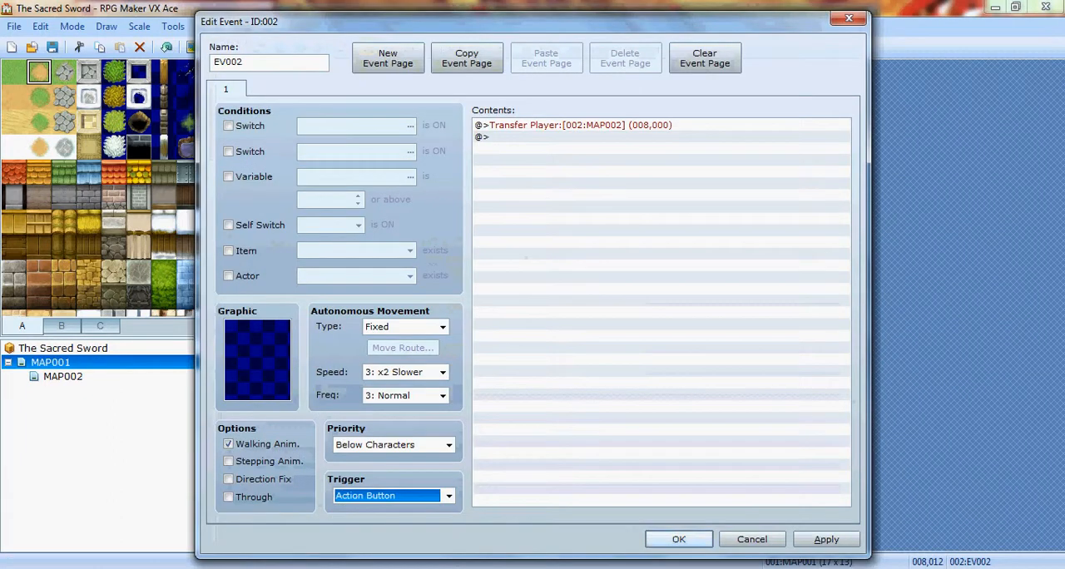
click(678, 539)
- Lower the volume of the title screen music Theme1 in the database's system settings and save the database changes
click(455, 47)
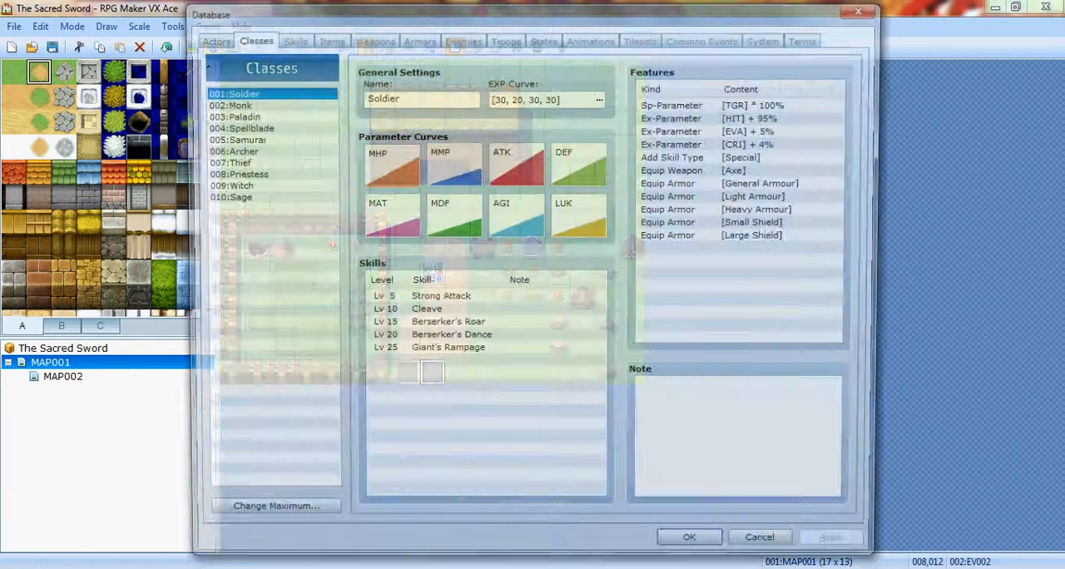
click(767, 38)
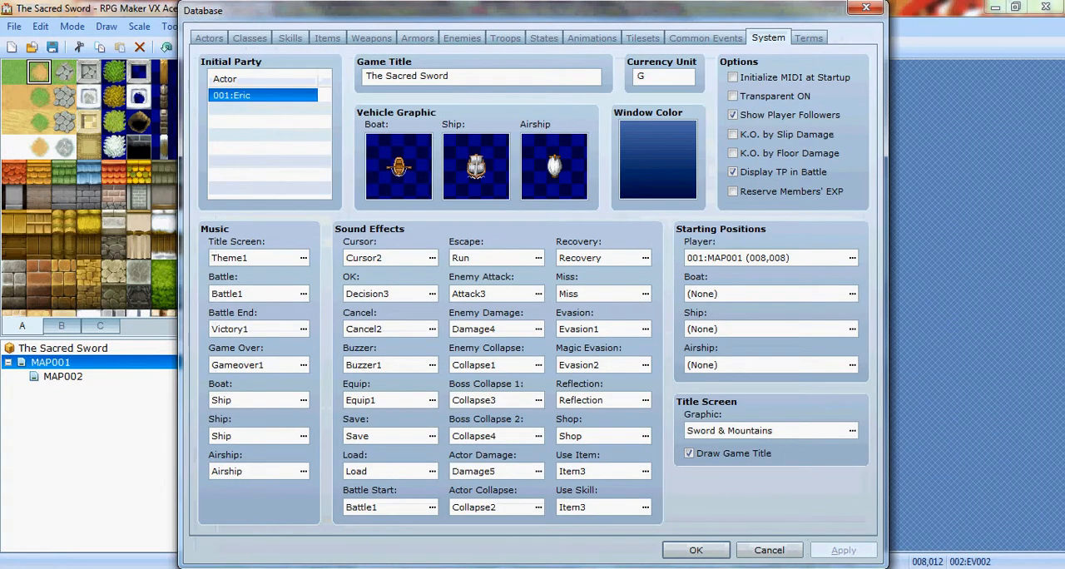
click(303, 257)
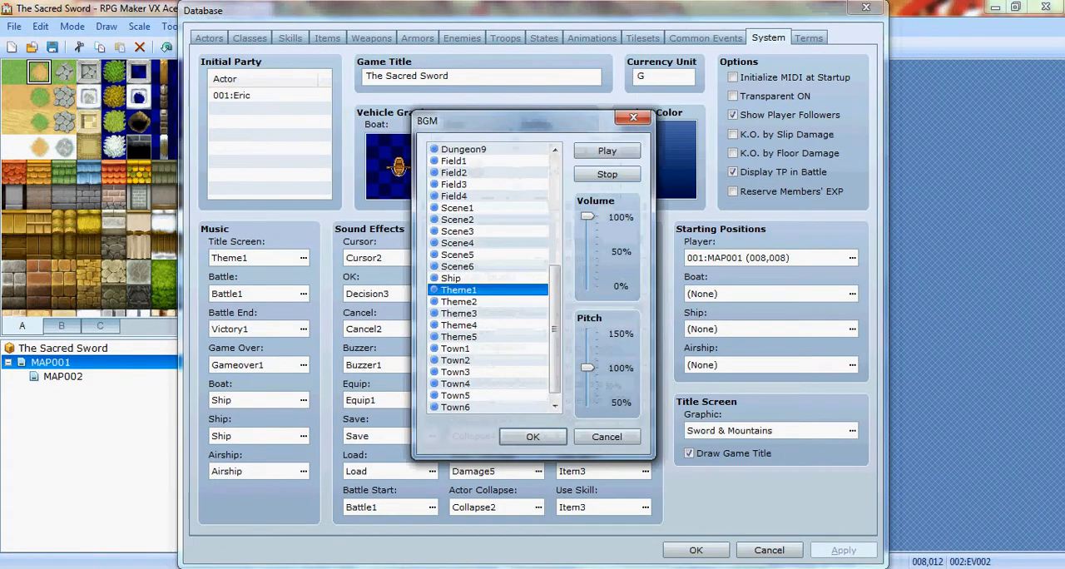
drag(587, 216, 587, 257)
click(532, 437)
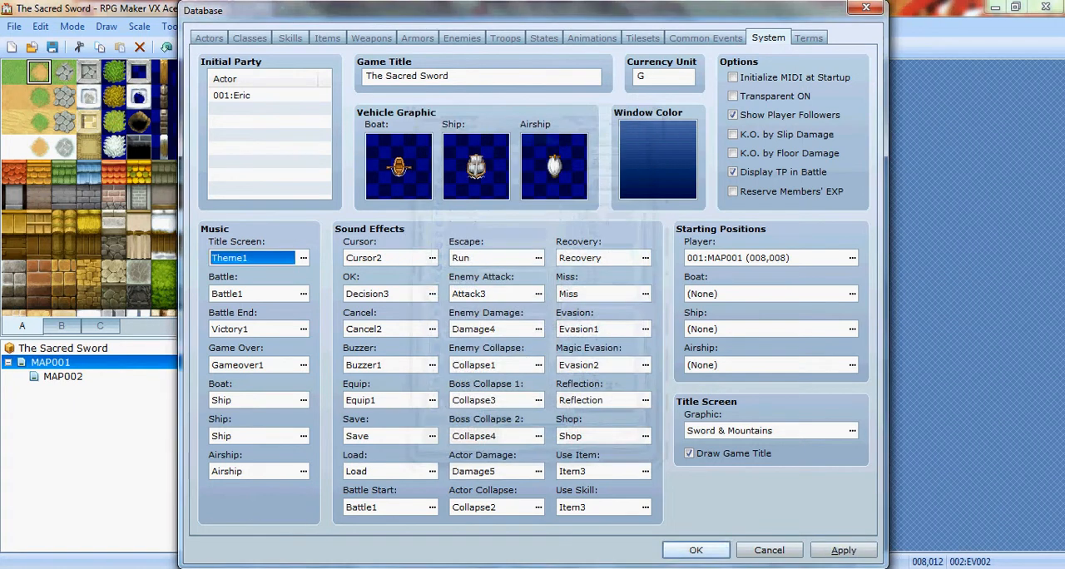
click(695, 550)
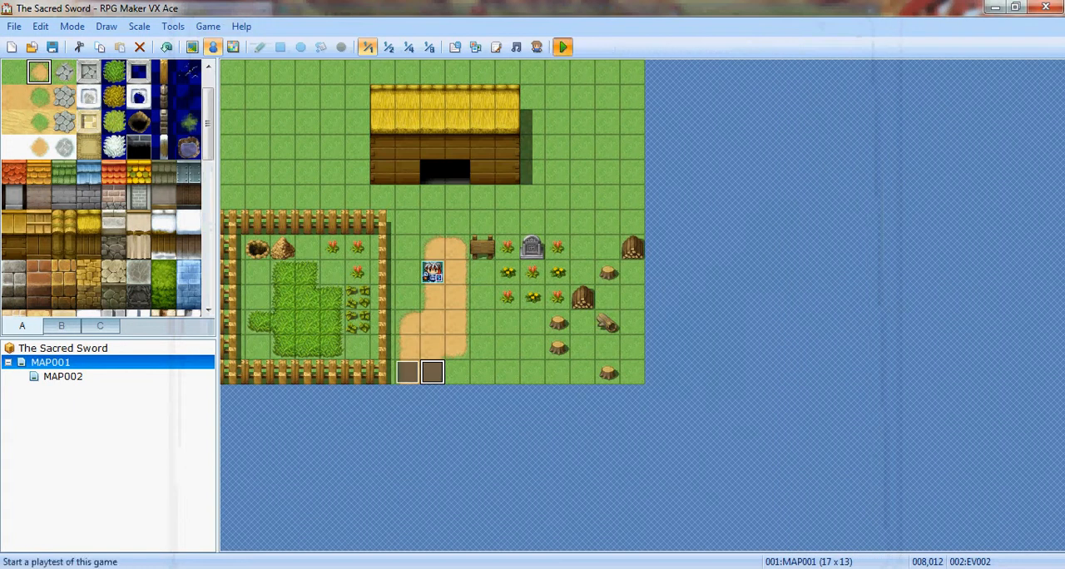
- Save the project and playtest a new game, walking from the home map into Sichlot Village along its dirt path, and close the playtest
click(563, 47)
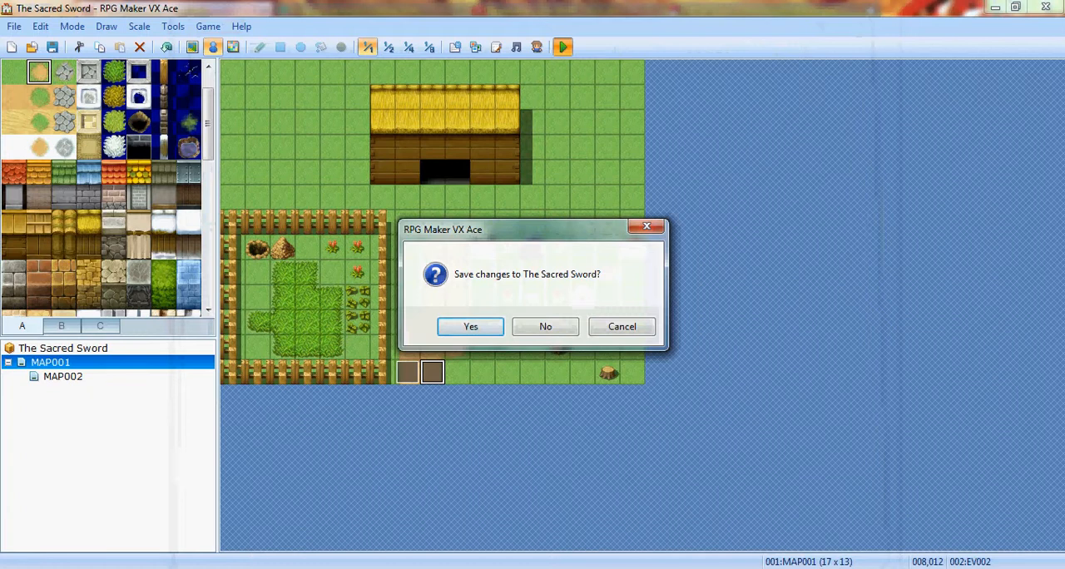
key(Return)
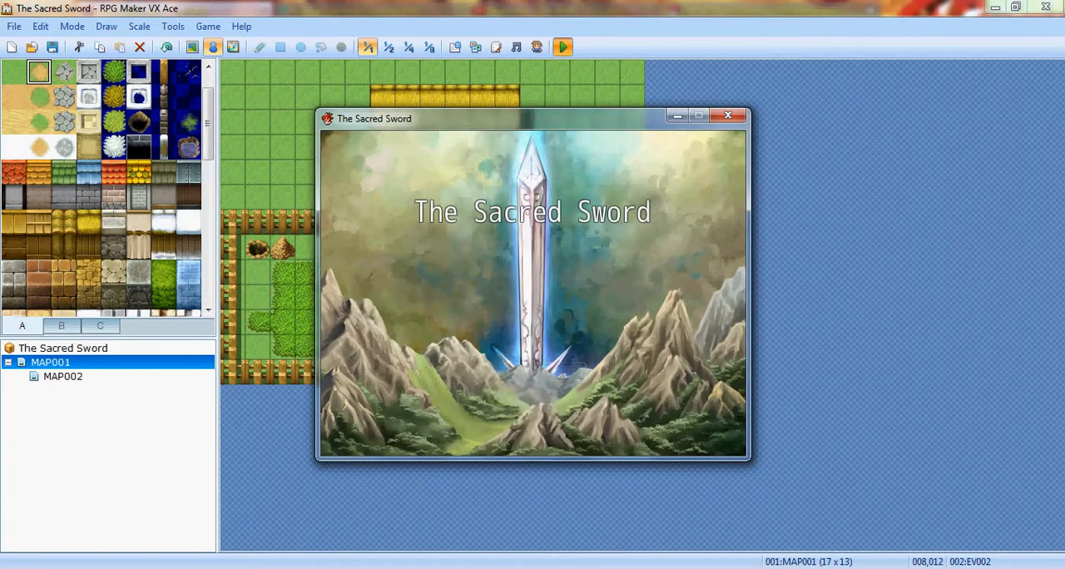
key(Return)
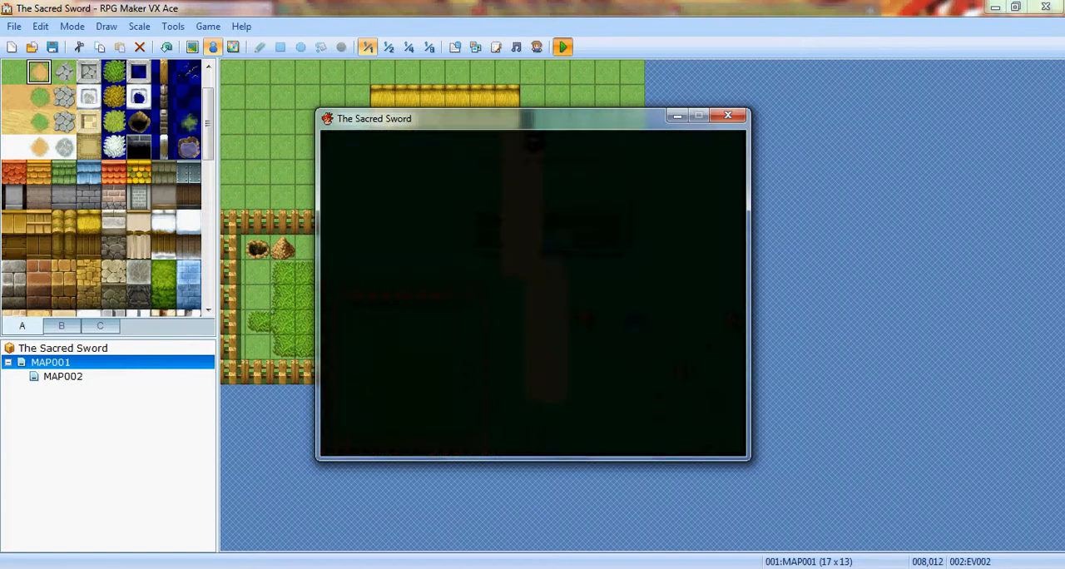
key(Down)
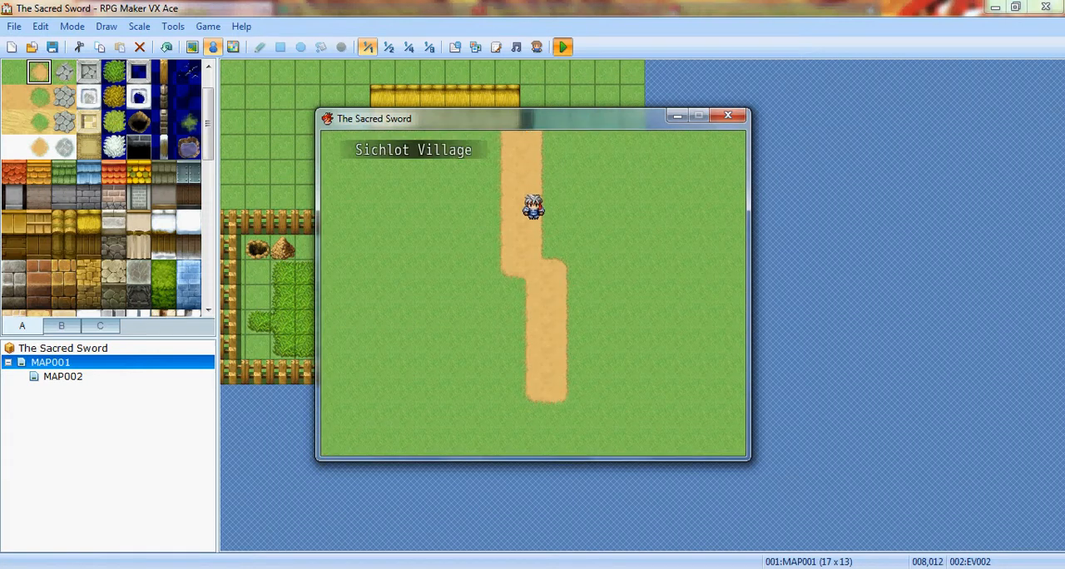
key(Right)
key(Down)
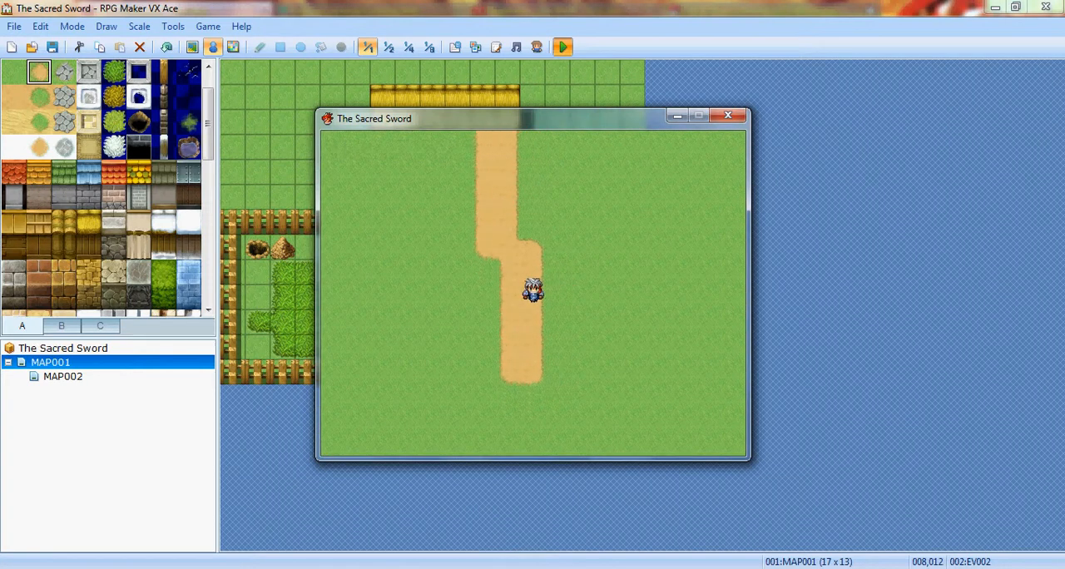
key(alt+F4)
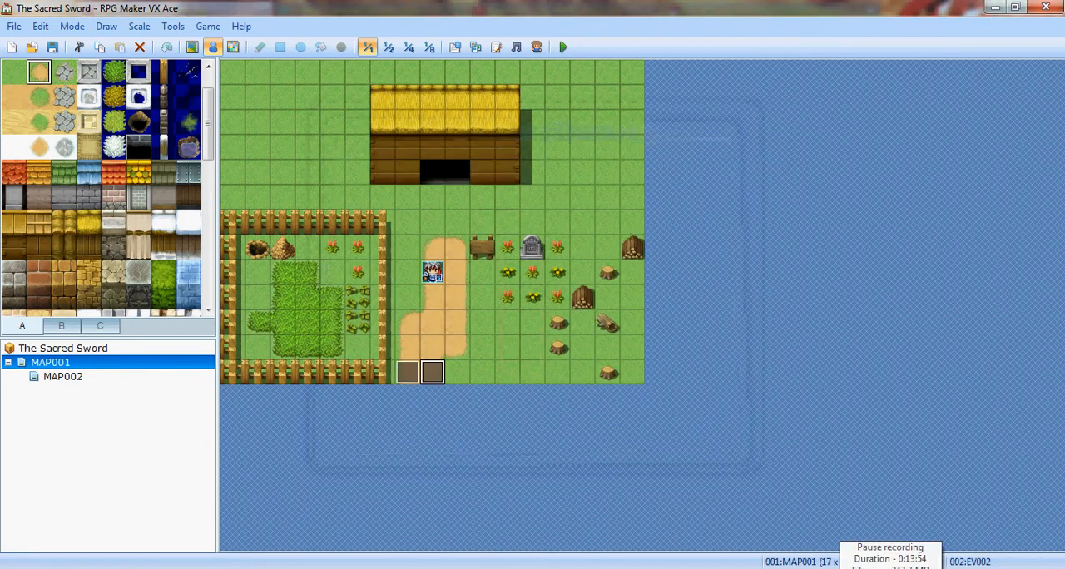
- Create an event on MAP002's upper path tile (007,000) and add a Transfer Player command to it
click(62, 376)
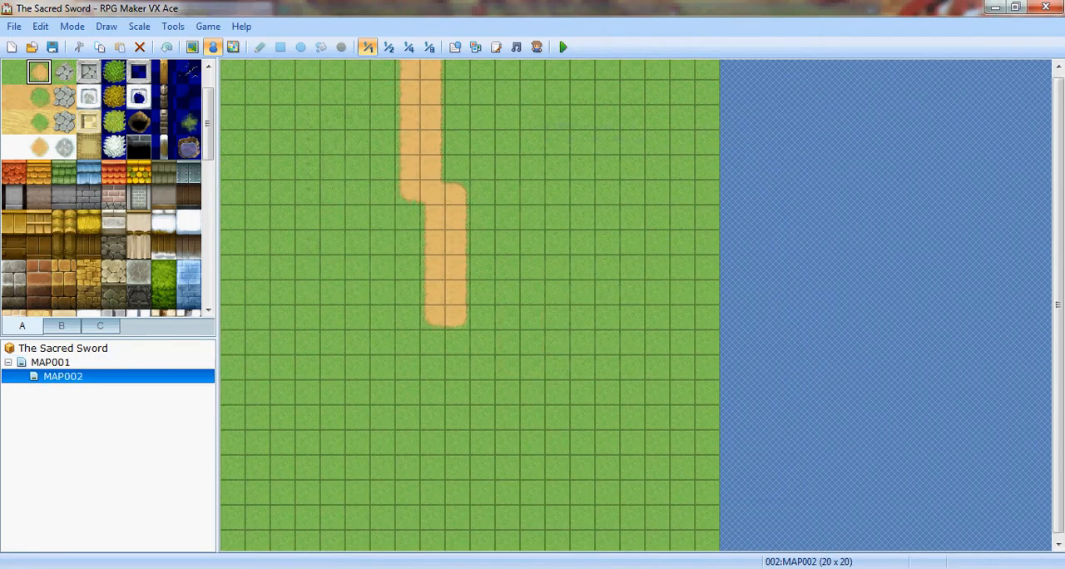
right_click(412, 63)
click(462, 71)
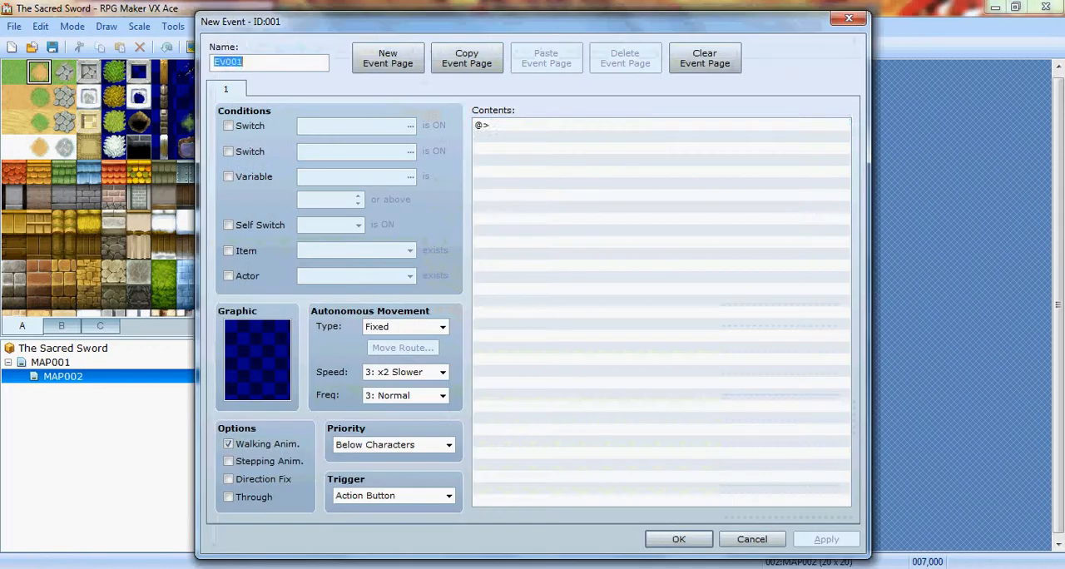
right_click(505, 121)
click(547, 132)
click(579, 146)
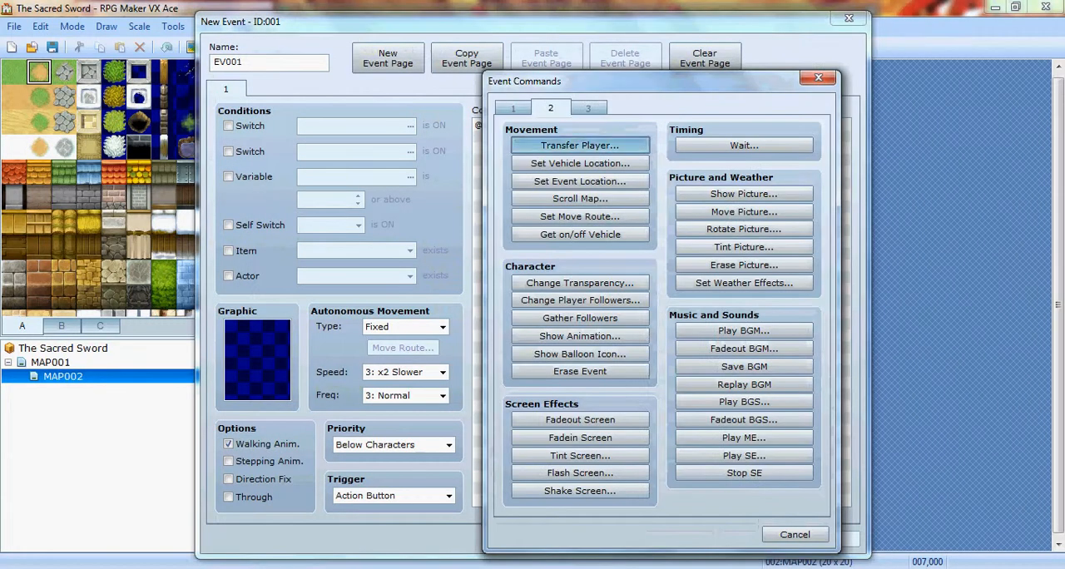
- Set the MAP002 event's transfer destination to MAP001 at (007,012), the home map's path exit tile
click(749, 257)
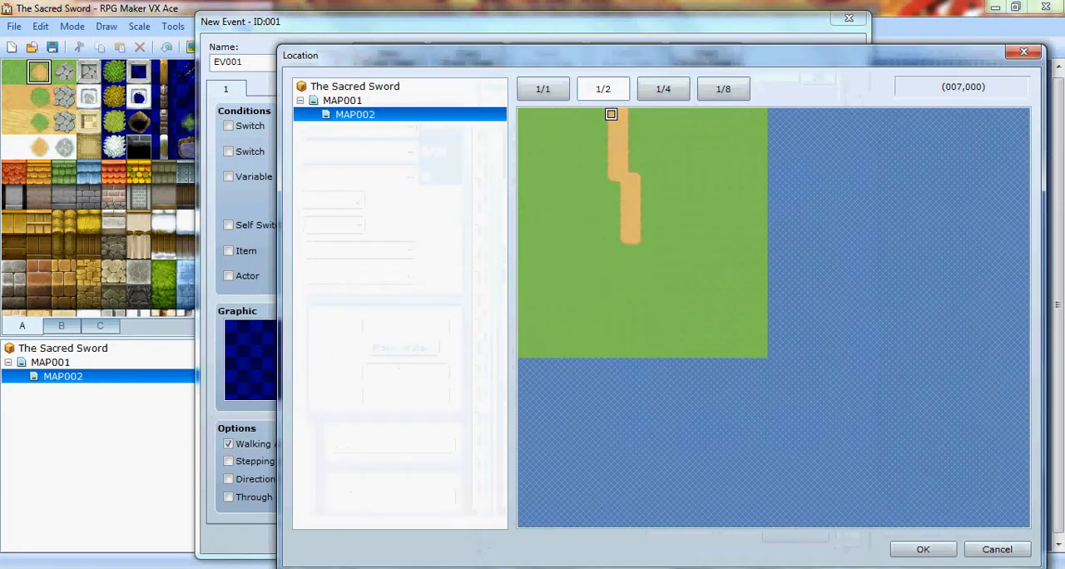
click(342, 101)
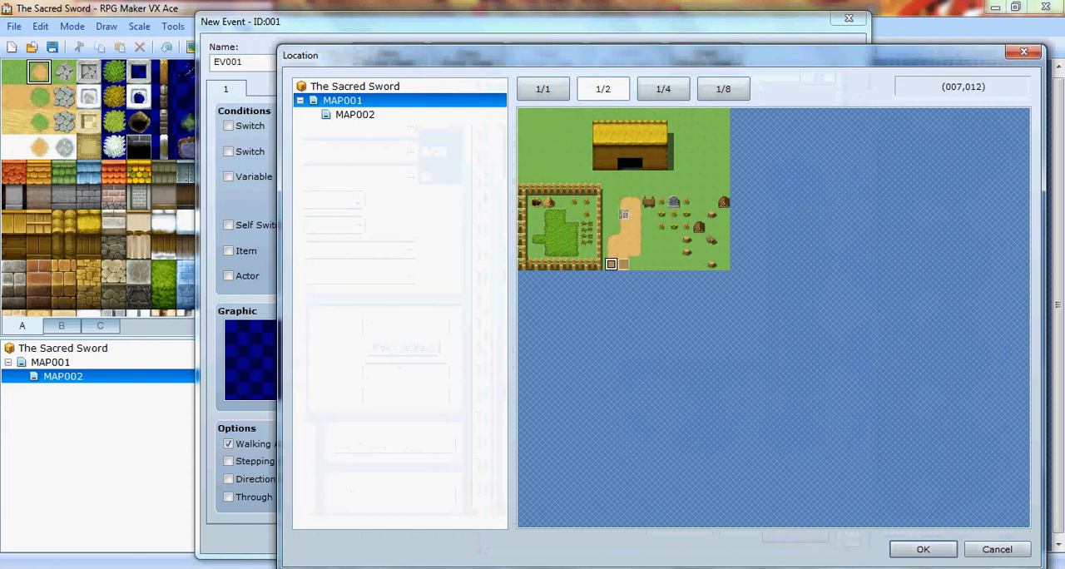
click(922, 549)
click(657, 423)
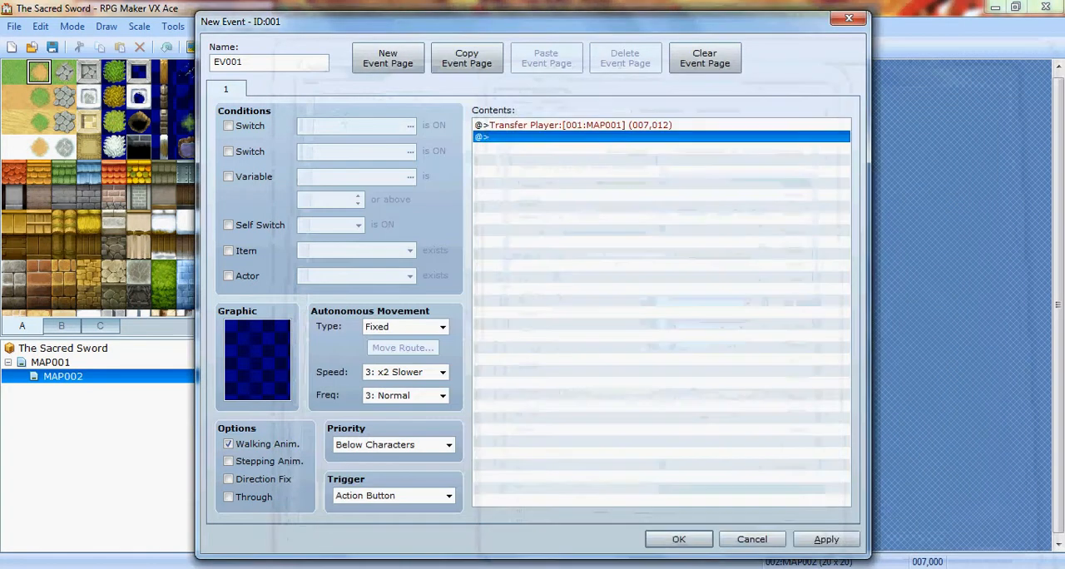